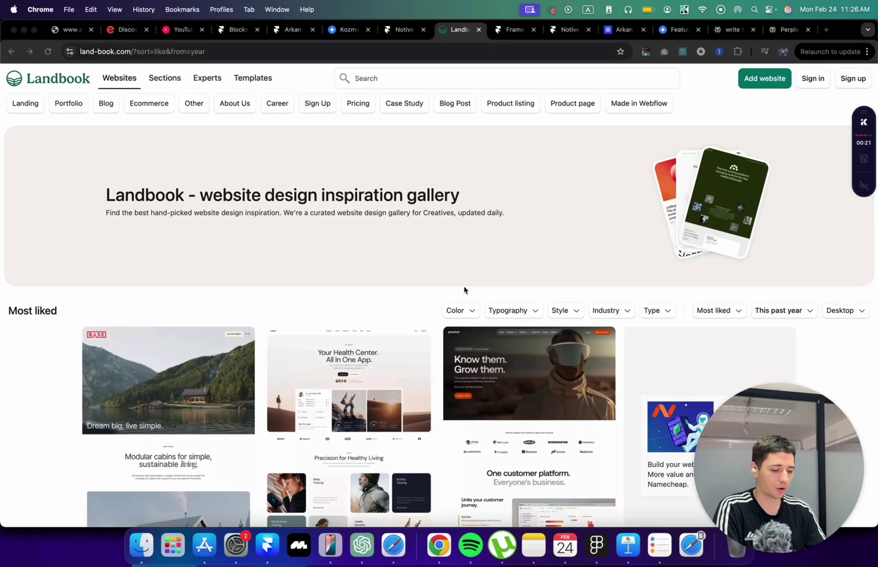
# Step: Browse the most-liked designs in the Landbook gallery and open the Entlify website
pyautogui.scroll(-20, 464, 290)
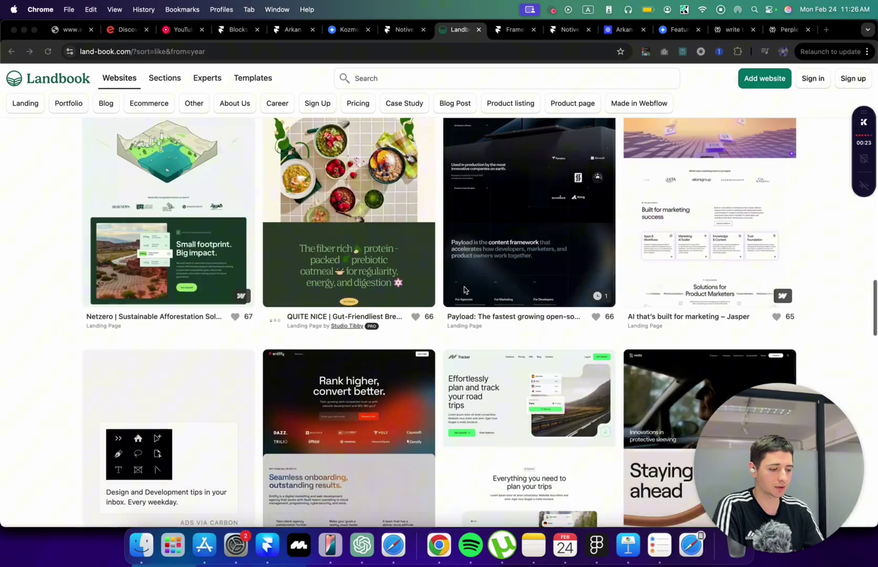
pyautogui.scroll(-3, 464, 289)
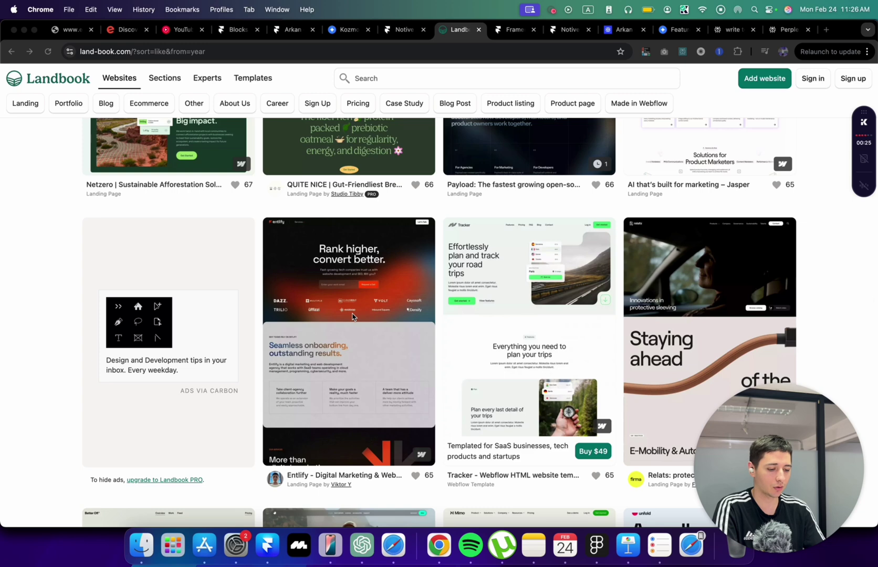
pyautogui.scroll(-2, 352, 315)
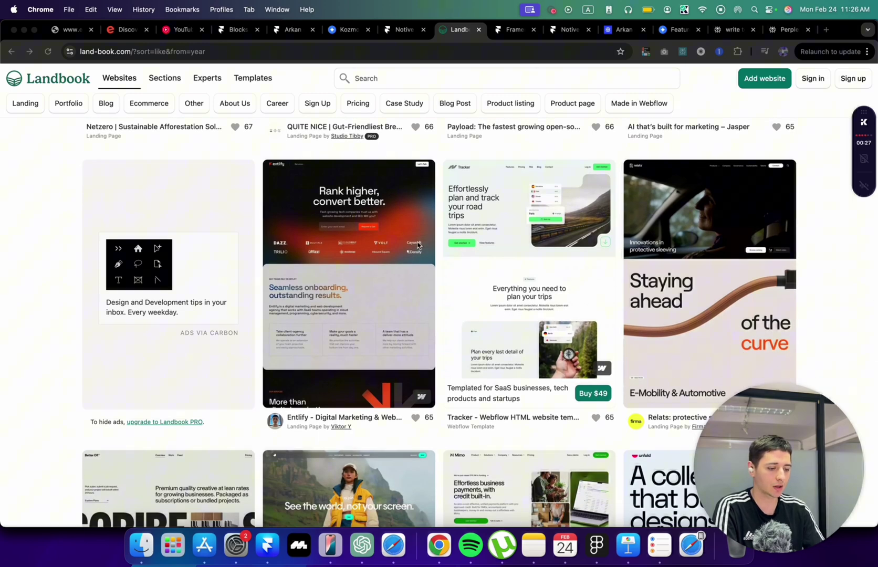
pyautogui.click(424, 179)
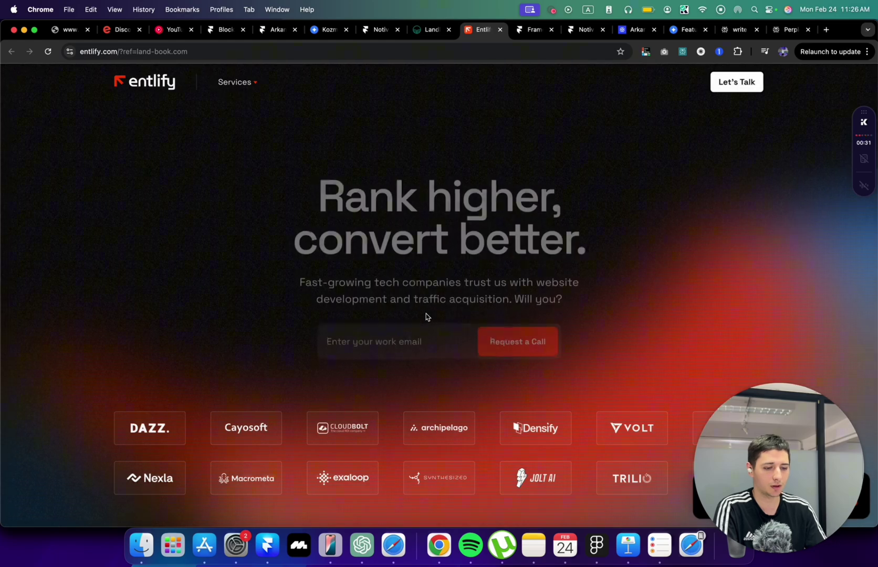
# Step: Examine the Entlify landing page's hero, services, Conversion Rate Optimization and Paid Search Advertising sections for design inspiration
pyautogui.scroll(-5, 426, 315)
pyautogui.scroll(-13, 443, 234)
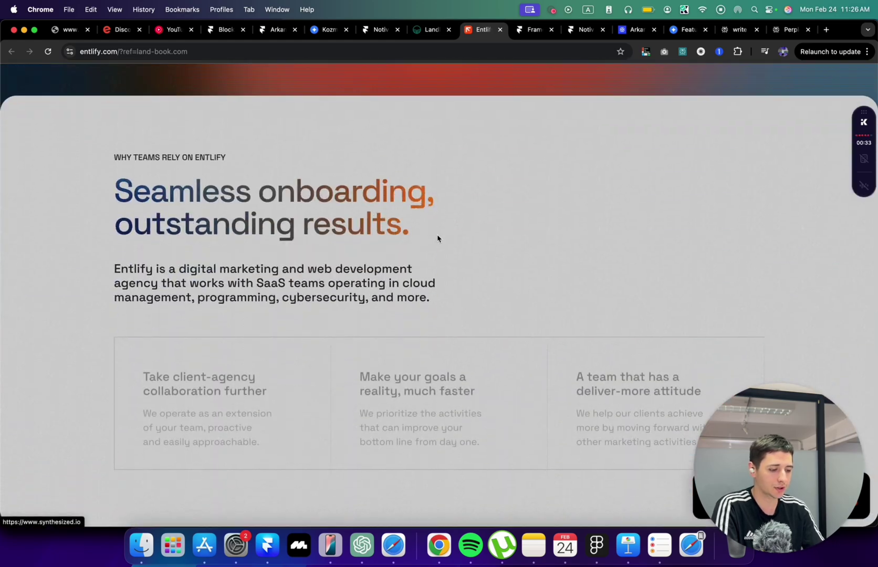
pyautogui.scroll(-15, 525, 280)
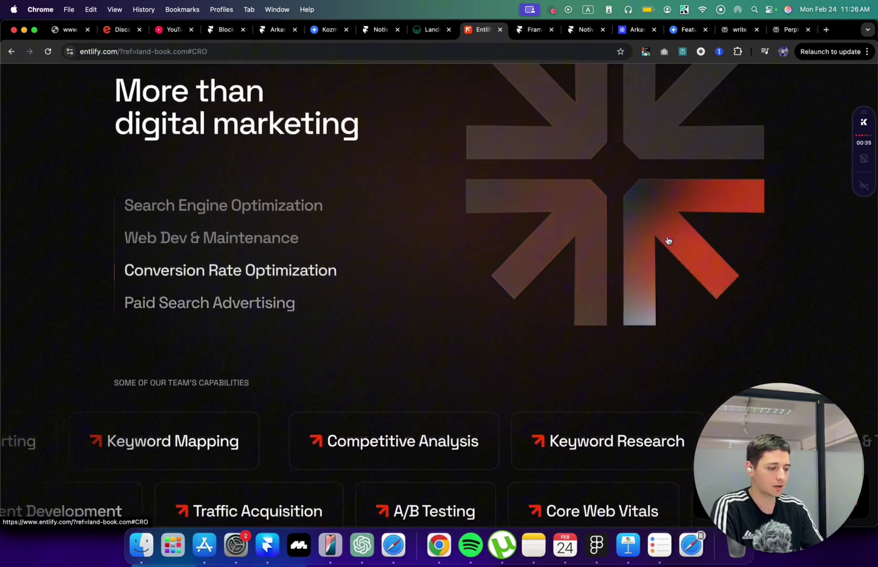
pyautogui.hotkey('ctrl', 'Up')
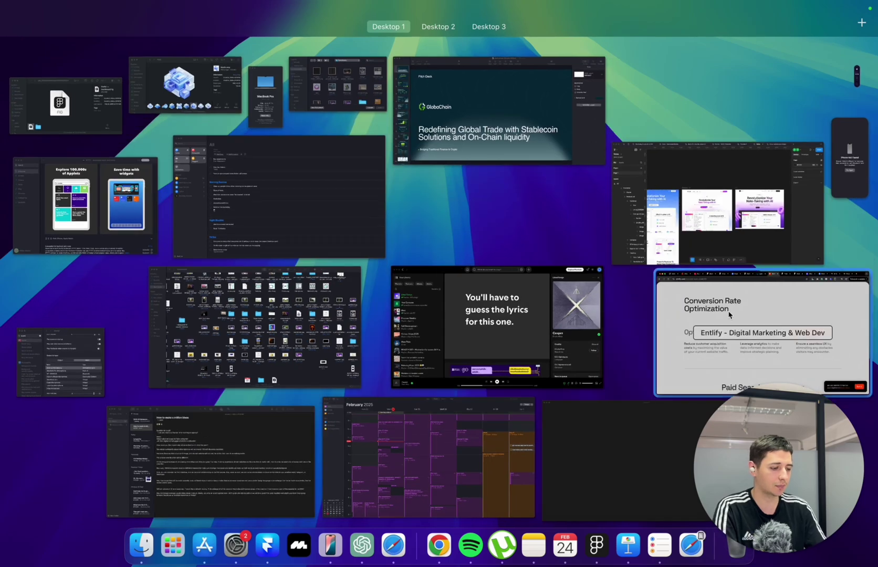
pyautogui.click(729, 335)
pyautogui.scroll(-10, 456, 196)
pyautogui.scroll(20, 456, 196)
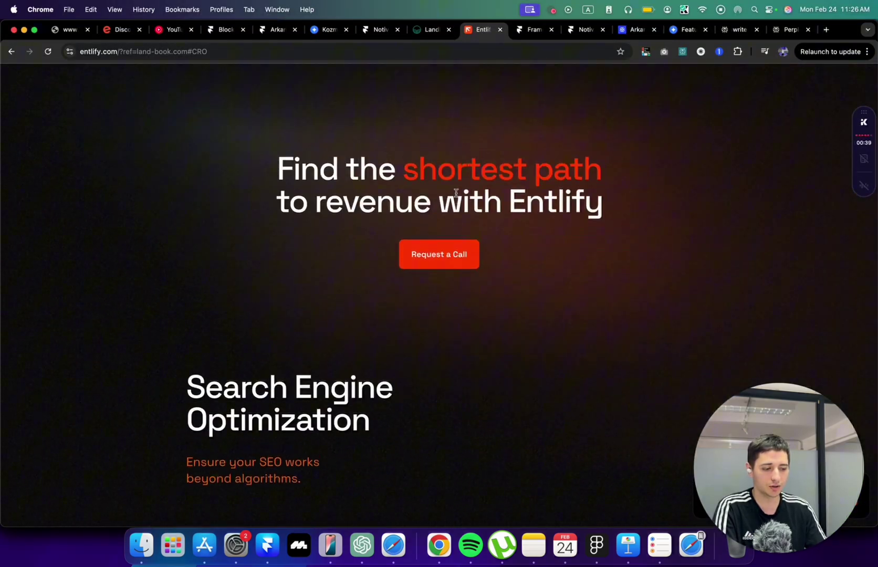
pyautogui.scroll(-20, 455, 196)
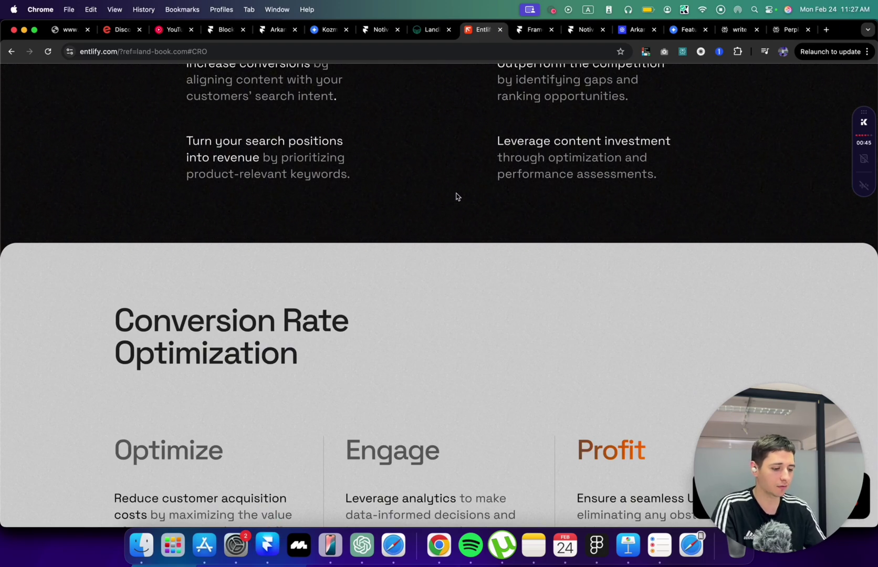
pyautogui.scroll(-5, 456, 196)
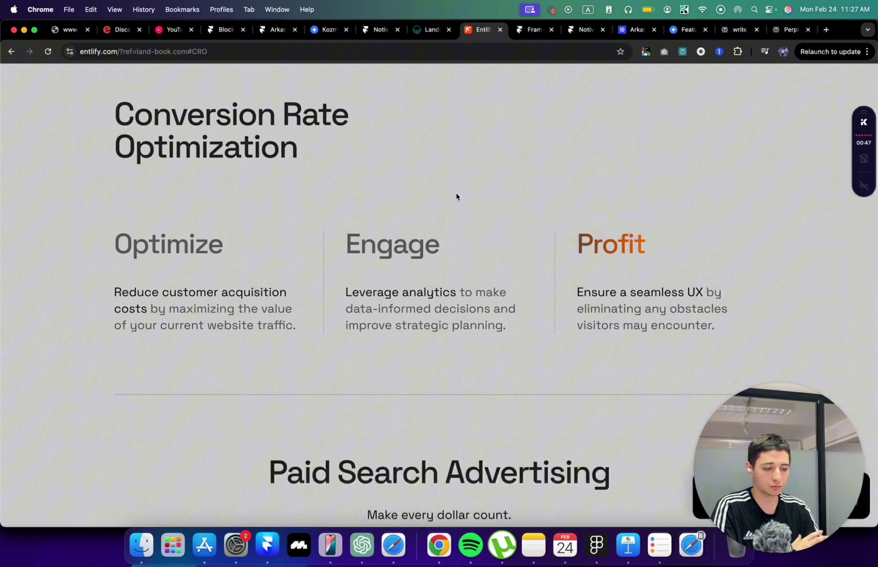
pyautogui.scroll(-5, 455, 196)
pyautogui.scroll(-5, 455, 196)
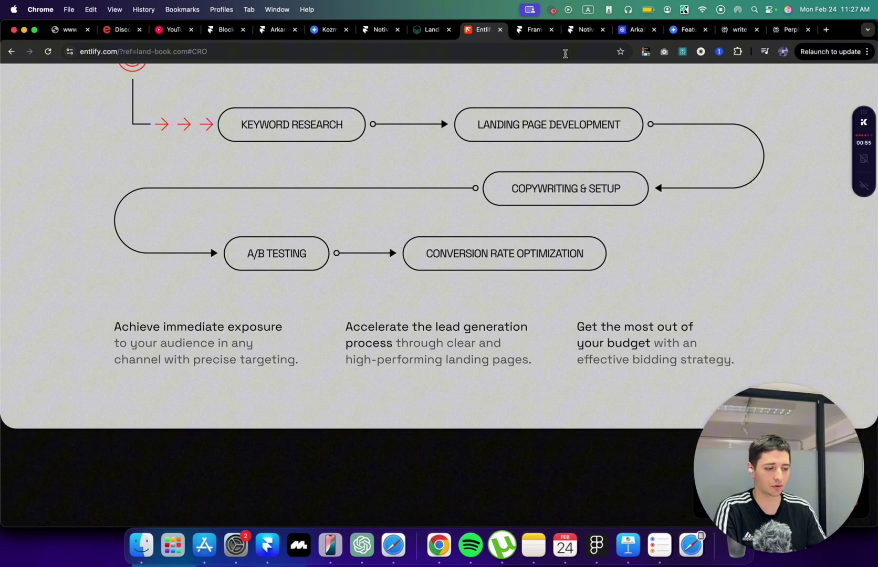
pyautogui.scroll(15, 551, 78)
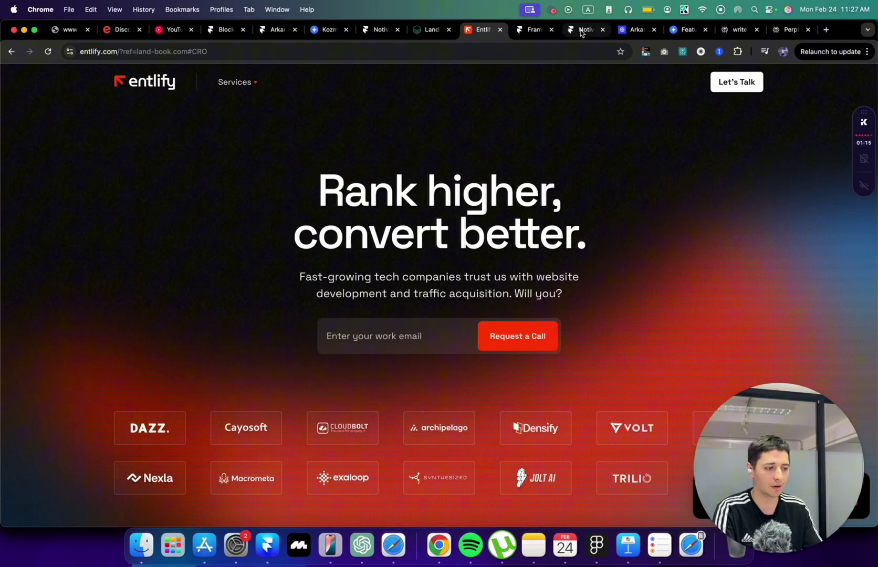
# Step: Look over the Arkan template's home page and the Kozmo template's Features page
pyautogui.click(635, 29)
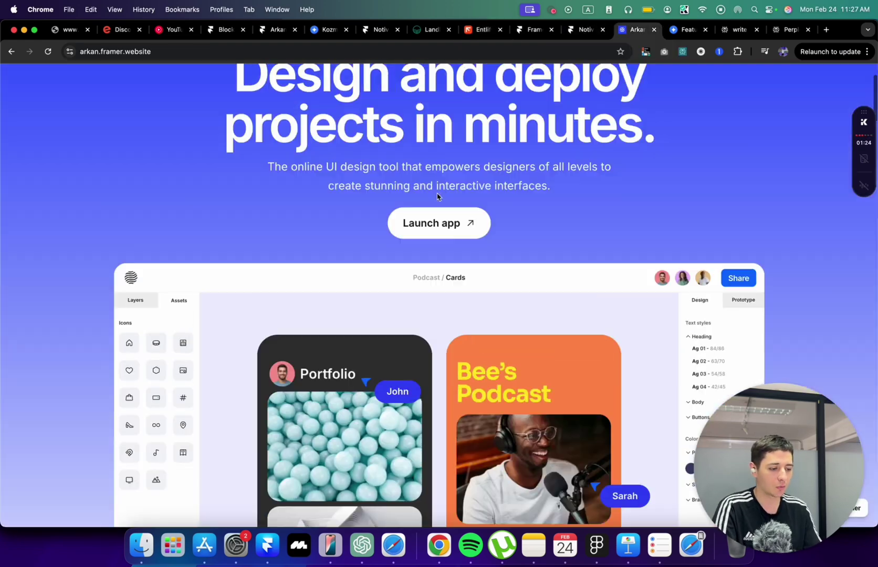
pyautogui.scroll(4, 436, 196)
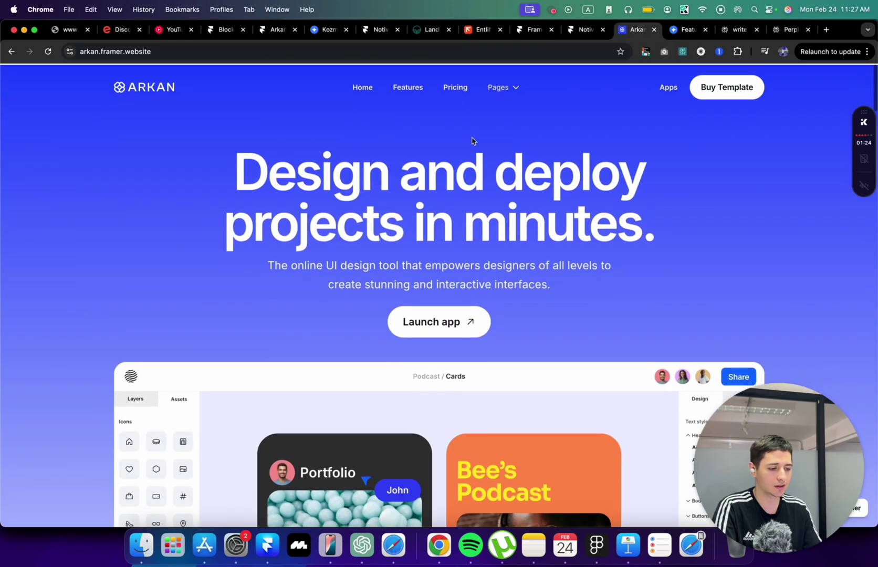
pyautogui.click(690, 32)
pyautogui.scroll(-10, 497, 182)
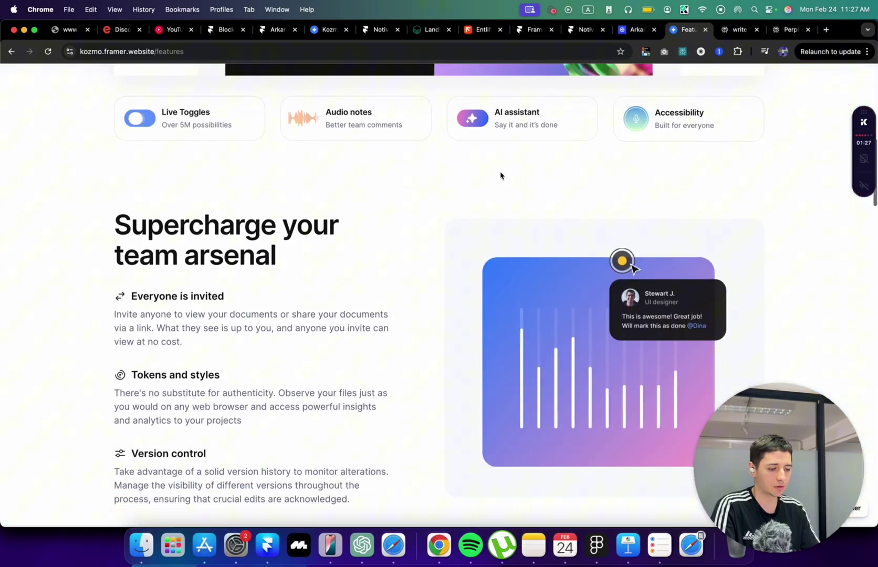
pyautogui.scroll(10, 499, 177)
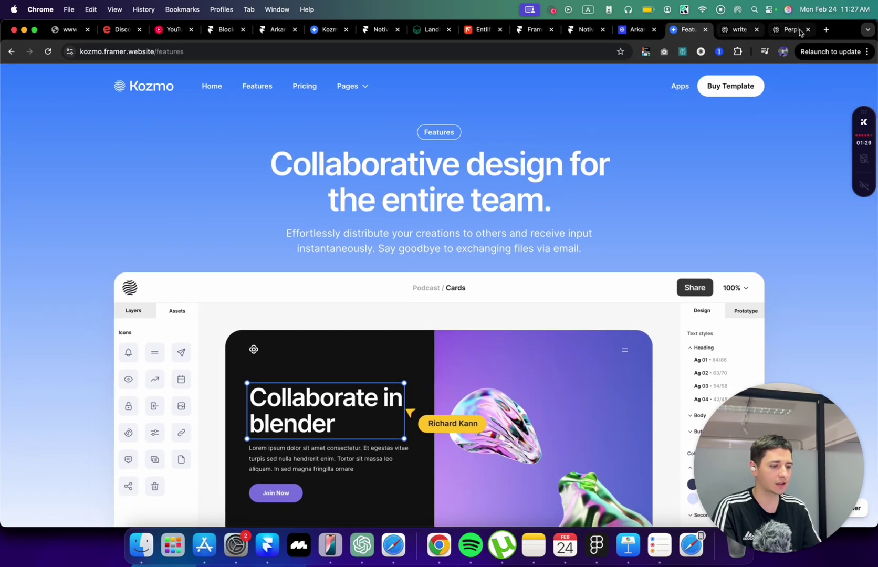
# Step: Search for "block framer" in a new tab and look over the Blocks SaaS Website Kit's live site
pyautogui.click(824, 30)
pyautogui.write('blocks')
pyautogui.press('BackSpace')
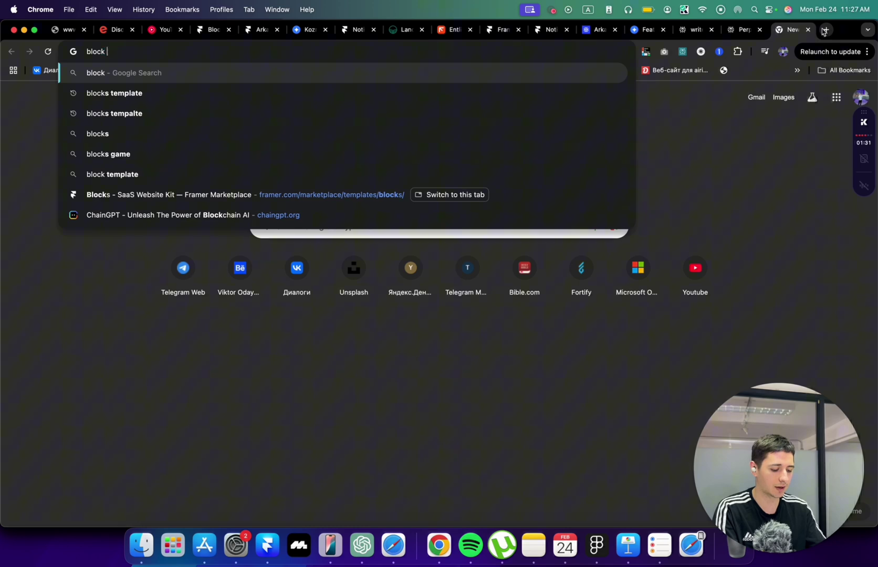
pyautogui.write('framer.website')
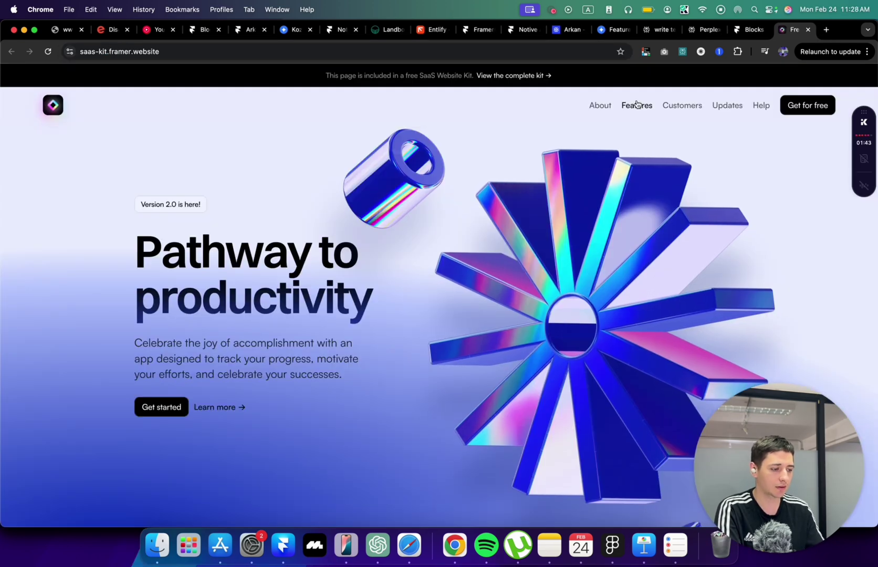
pyautogui.scroll(-10, 559, 242)
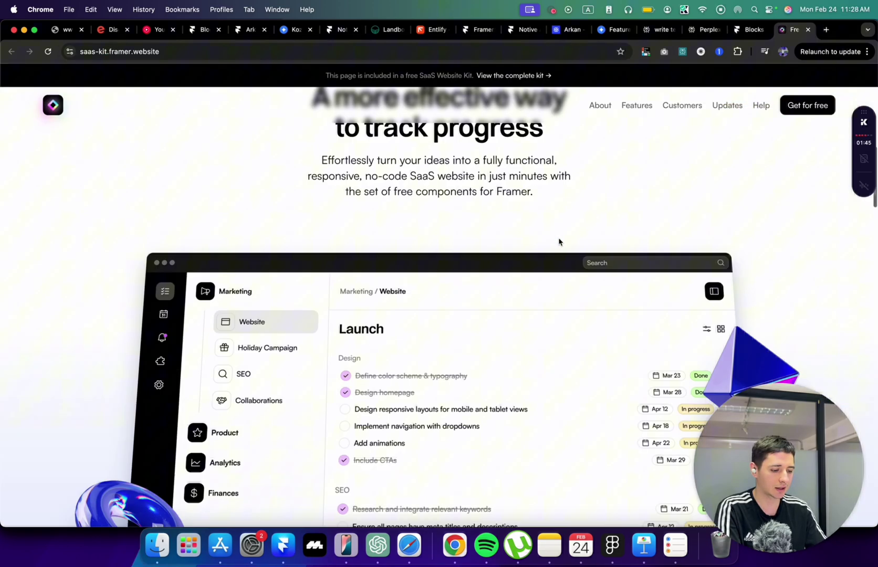
pyautogui.scroll(10, 559, 241)
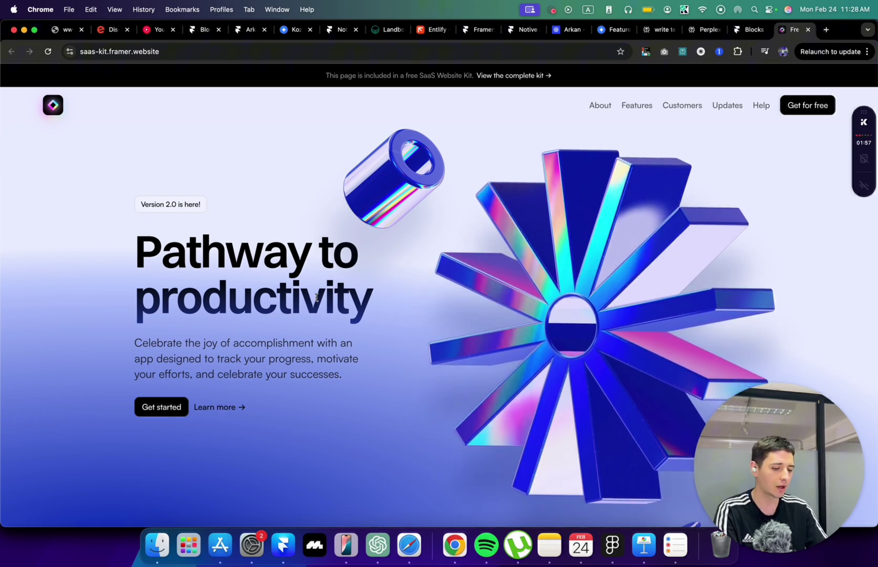
# Step: Switch to Perplexity, paste the copied prompt requesting hero section content for an AI powered note taking app, and submit it
pyautogui.click(706, 32)
pyautogui.click(447, 265)
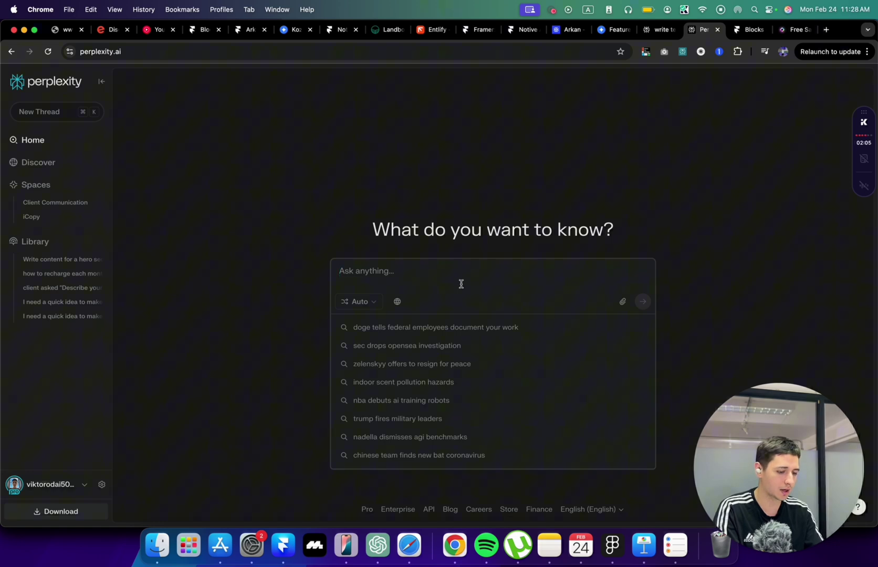
pyautogui.write('Write content for a hero section""It\'s an AI powered note taking app. Basically a traditional notes app like Apple Notes, Evernote, etc but with the ability to speak (or type) directly with an AI to create, edit, delete, and organize the notes into folders and subfolders for you, just by telling it to do so. The user will be able to do all those functions themselves as well, but they\'ll also be able to say things like "Create a note based on this information, and categorize and tag it however makes sense". Users can also tell the AI in the app to retrieve any previous notes, or even search the web for info and then create a new note from it."')
pyautogui.moveTo(454, 236); pyautogui.dragTo(579, 236)
pyautogui.click(579, 236)
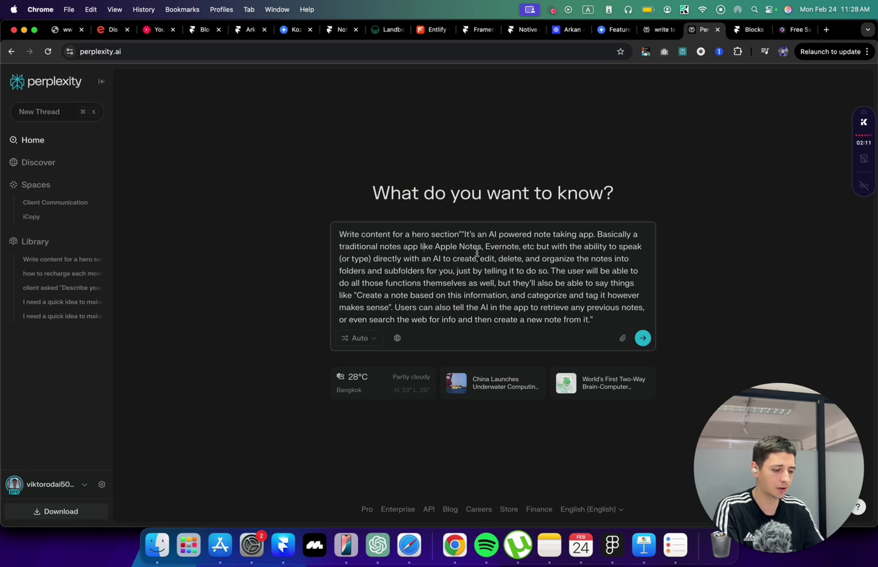
pyautogui.moveTo(522, 250); pyautogui.dragTo(559, 258)
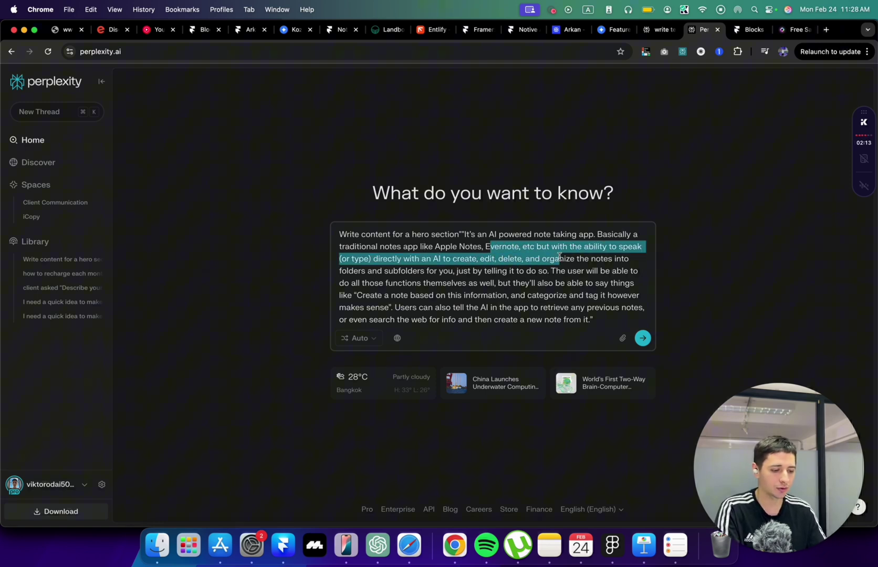
pyautogui.click(458, 240)
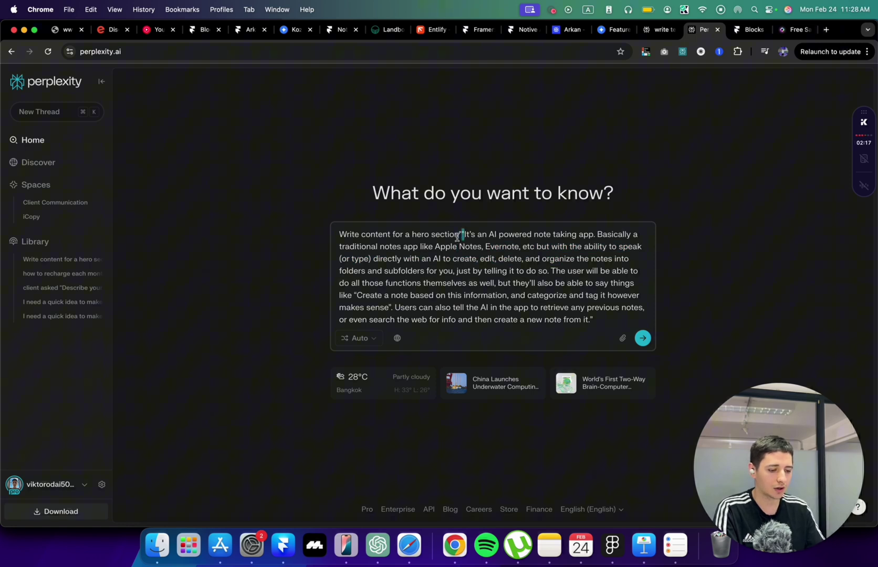
pyautogui.moveTo(463, 234); pyautogui.dragTo(338, 235)
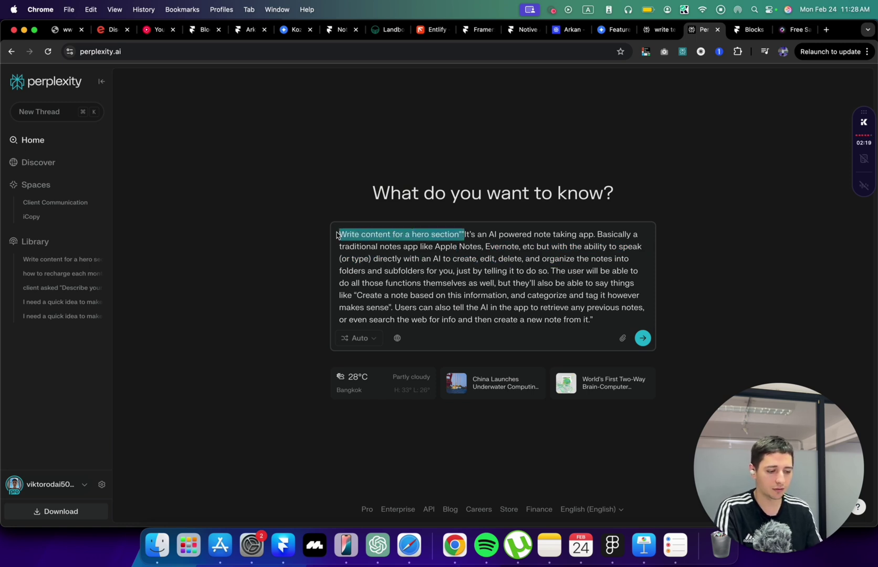
pyautogui.click(402, 279)
pyautogui.press('super+a')
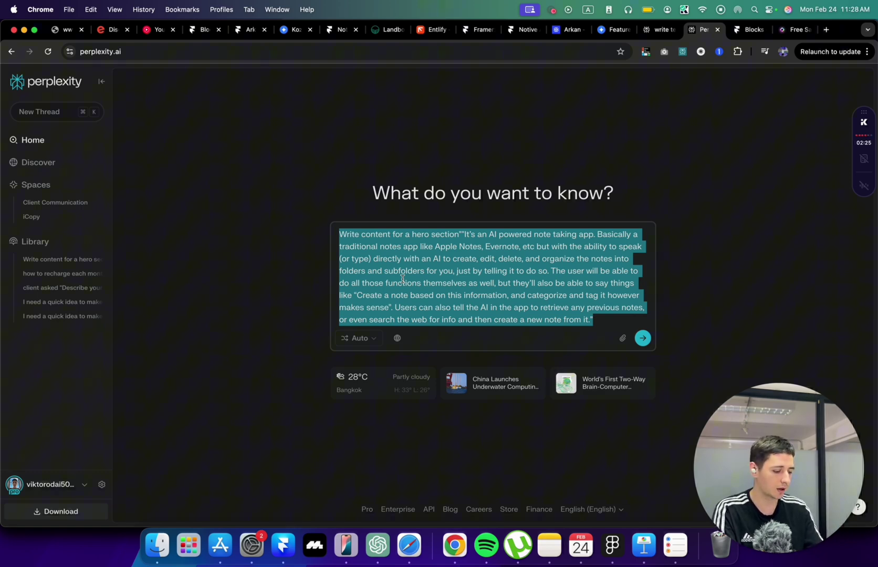
pyautogui.press('Return')
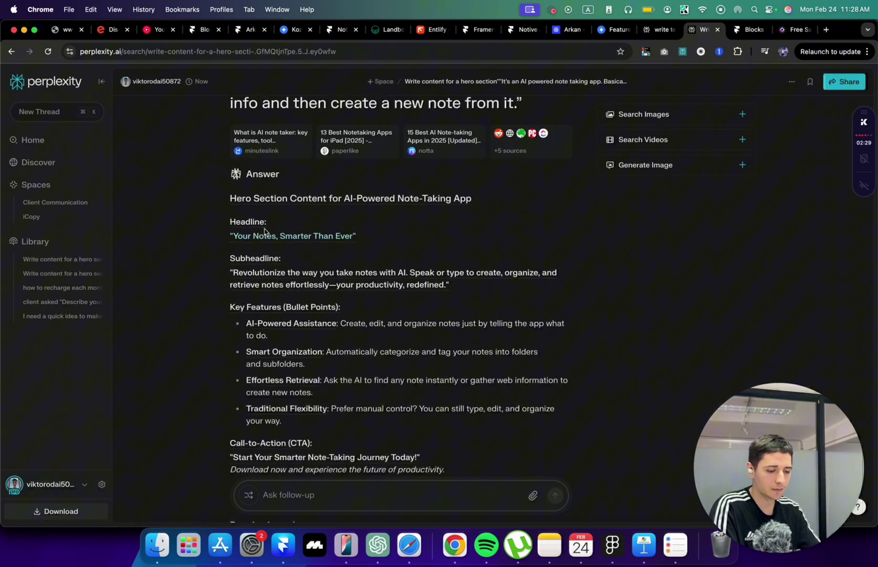
# Step: Review the generated hero section answer, checking its headline, subheadline, key features and call-to-action
pyautogui.moveTo(266, 222); pyautogui.dragTo(230, 221)
pyautogui.click(288, 221)
pyautogui.scroll(10, 287, 182)
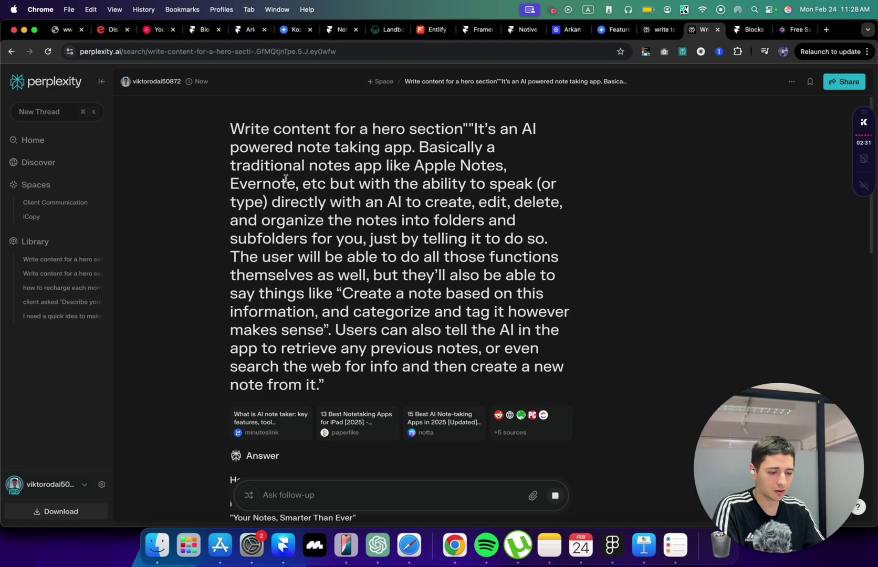
pyautogui.scroll(-7, 287, 182)
pyautogui.scroll(1, 287, 200)
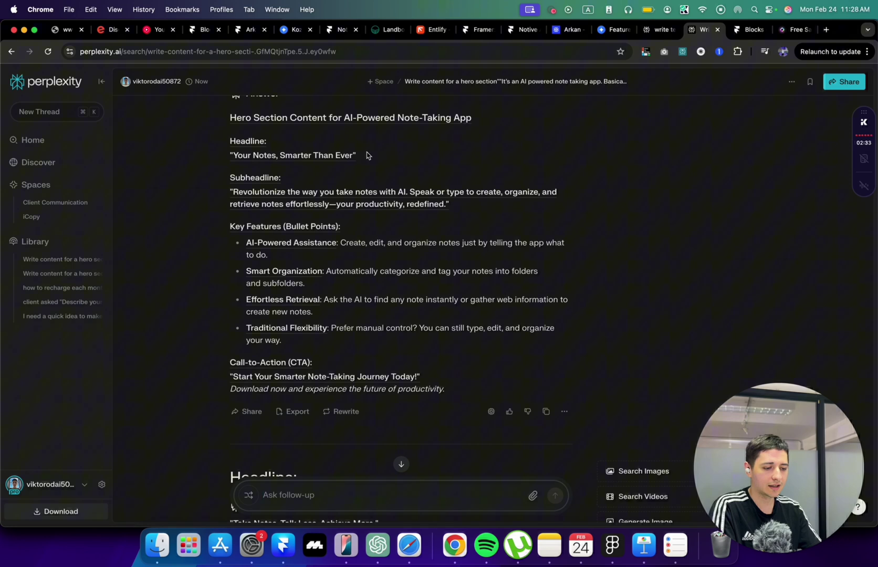
pyautogui.moveTo(364, 155); pyautogui.dragTo(231, 186)
pyautogui.click(231, 186)
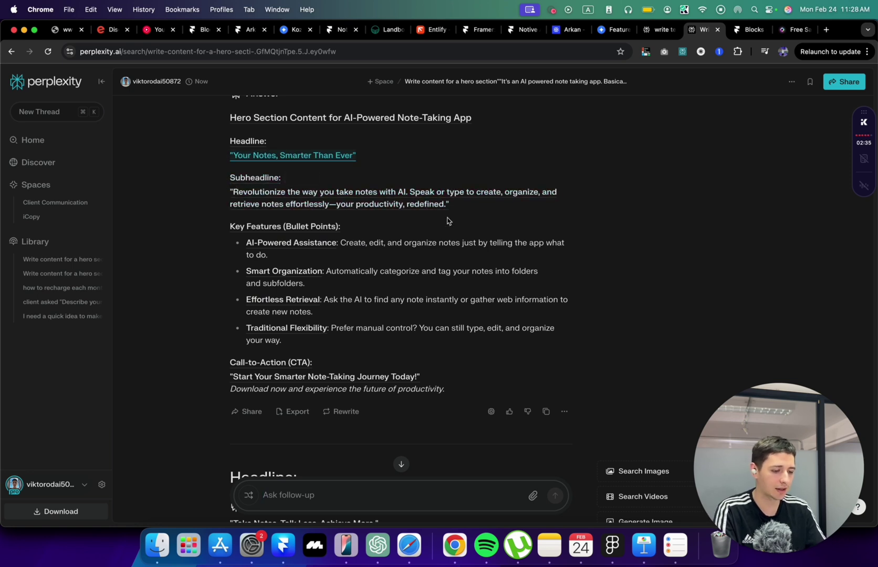
pyautogui.scroll(1, 449, 216)
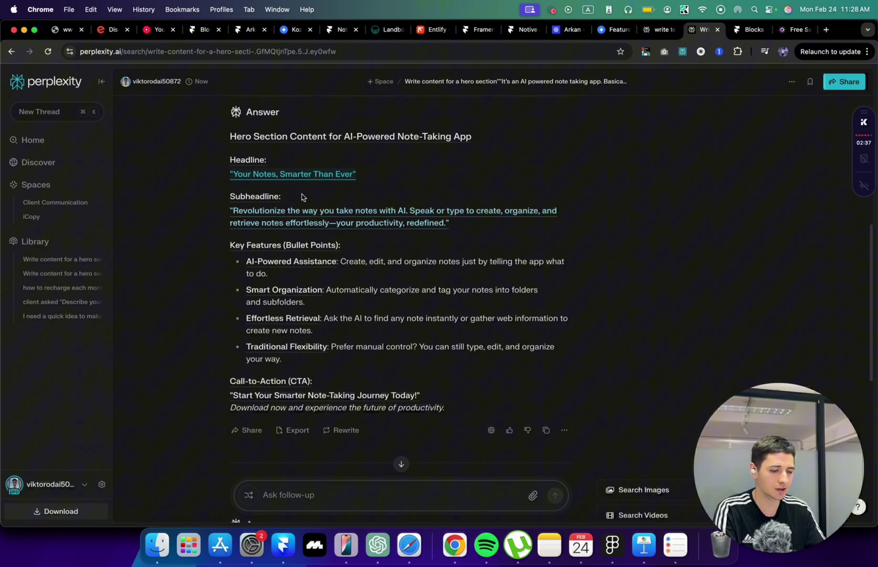
pyautogui.scroll(-1, 344, 278)
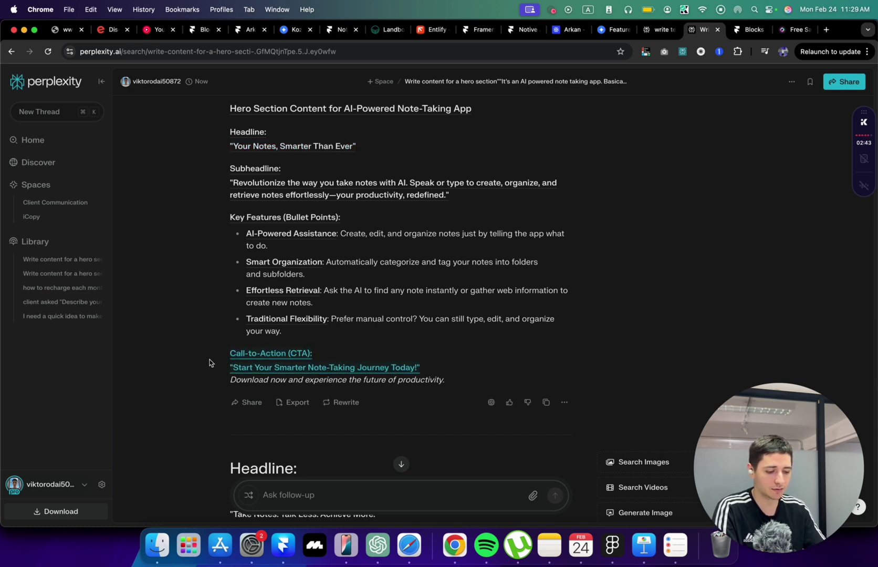
pyautogui.moveTo(509, 359); pyautogui.dragTo(533, 255)
pyautogui.click(532, 255)
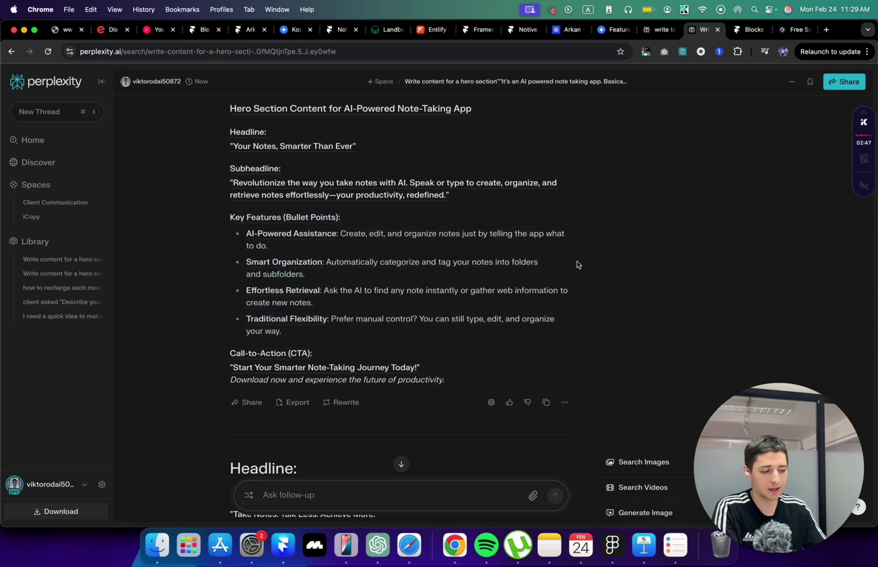
# Step: Open the iCopy space's settings and read its instructions for the hero and feature sections
pyautogui.scroll(5, 474, 256)
pyautogui.scroll(3, 474, 256)
pyautogui.scroll(-7, 475, 257)
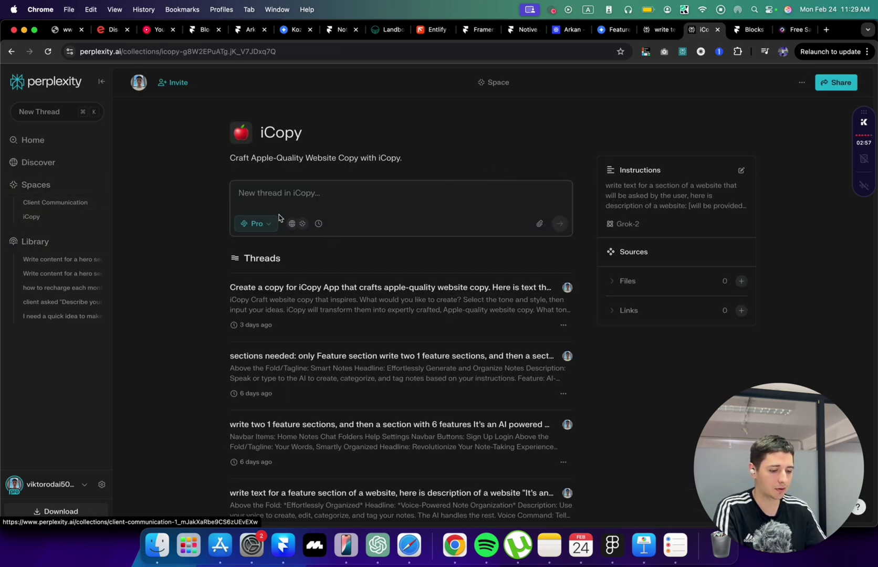
pyautogui.click(741, 170)
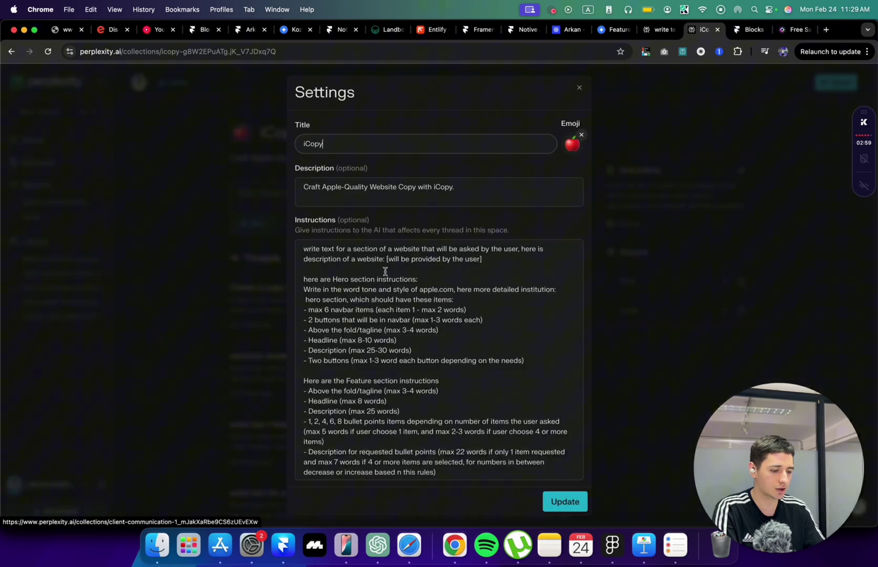
pyautogui.click(317, 258)
pyautogui.scroll(-5, 392, 270)
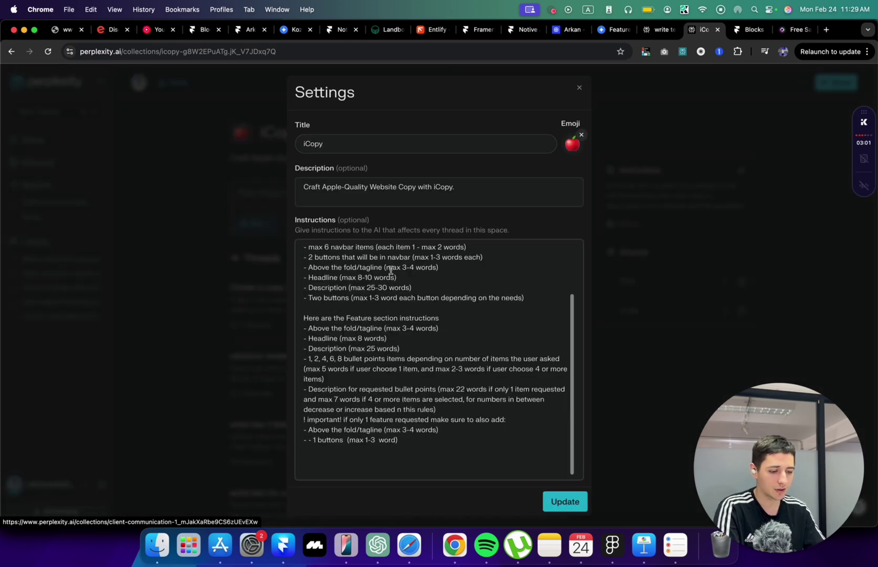
# Step: Read the iCopy space's instructions on the website description, the apple.com tone, the navbar items and buttons, and the tagline
pyautogui.scroll(4, 392, 270)
pyautogui.scroll(-3, 358, 353)
pyautogui.scroll(3, 417, 356)
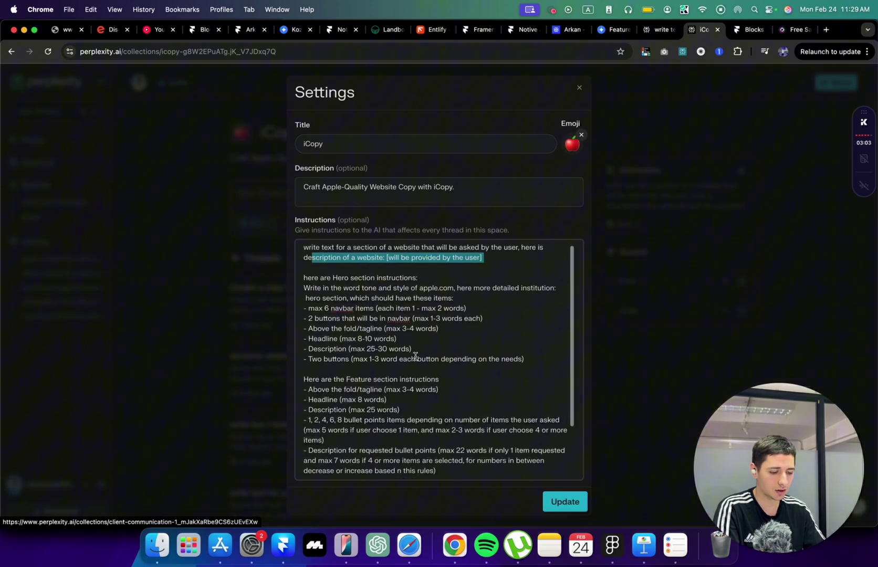
pyautogui.click(357, 291)
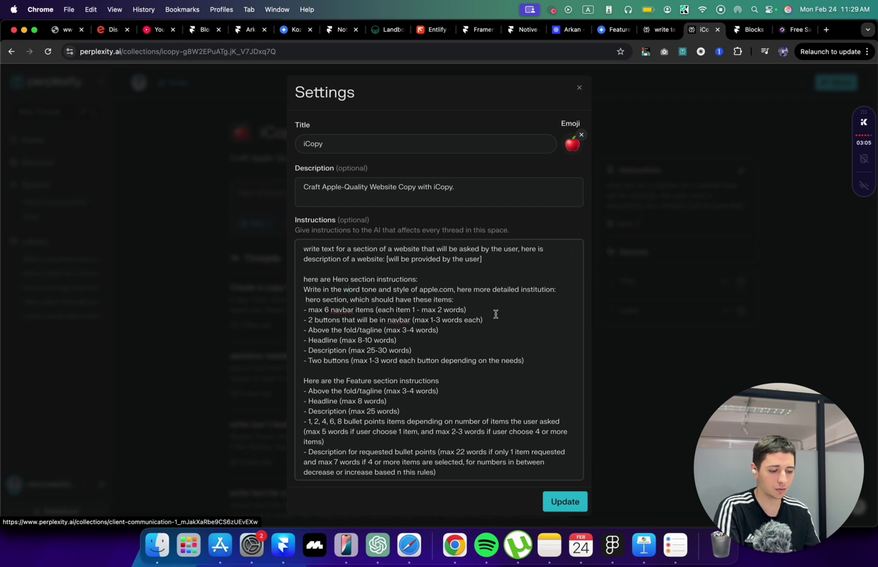
pyautogui.moveTo(510, 350); pyautogui.dragTo(350, 297)
pyautogui.click(368, 272)
pyautogui.moveTo(483, 258); pyautogui.dragTo(453, 260)
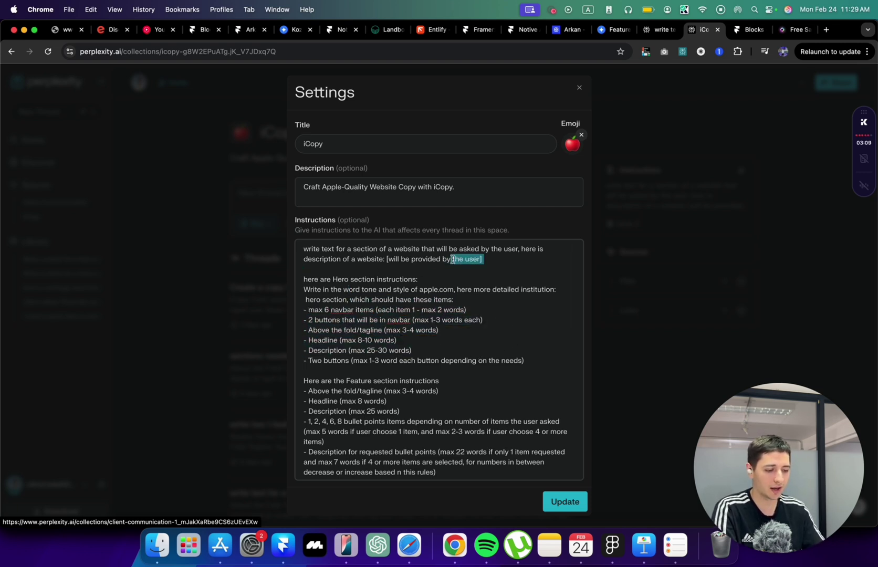
pyautogui.moveTo(308, 309); pyautogui.dragTo(420, 309)
pyautogui.moveTo(338, 328); pyautogui.dragTo(354, 322)
pyautogui.click(353, 322)
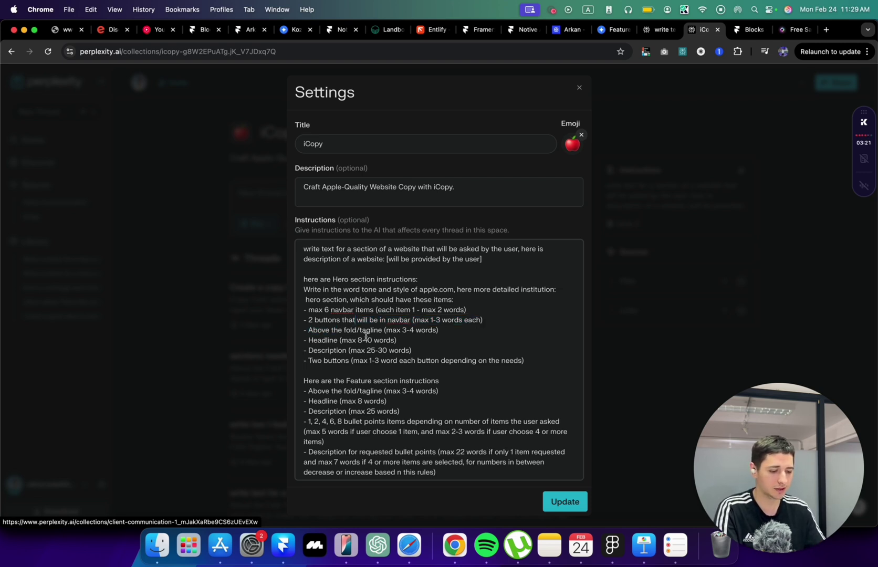
pyautogui.moveTo(357, 340); pyautogui.dragTo(331, 332)
pyautogui.click(328, 334)
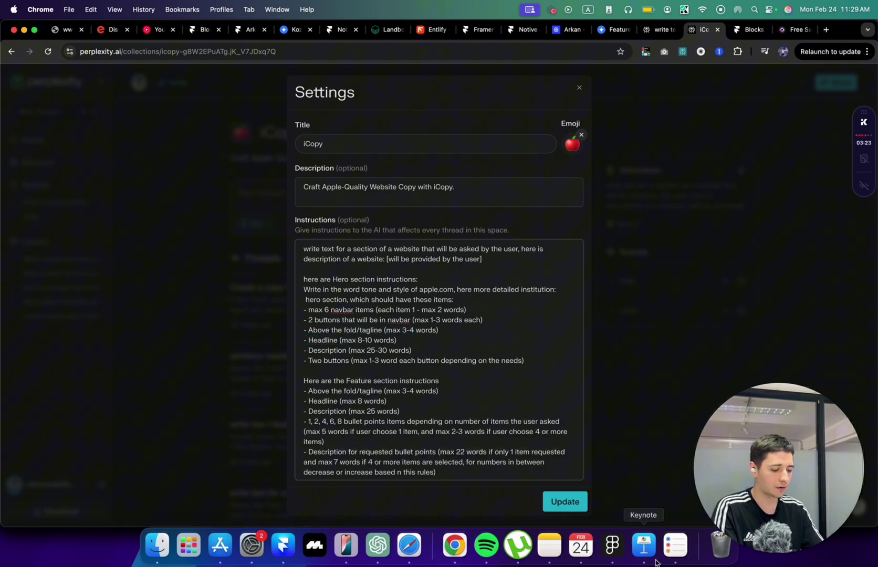
# Step: Look at the Blocks template page and the SaaS kit live site's hero section, and return to the iCopy settings
pyautogui.click(751, 31)
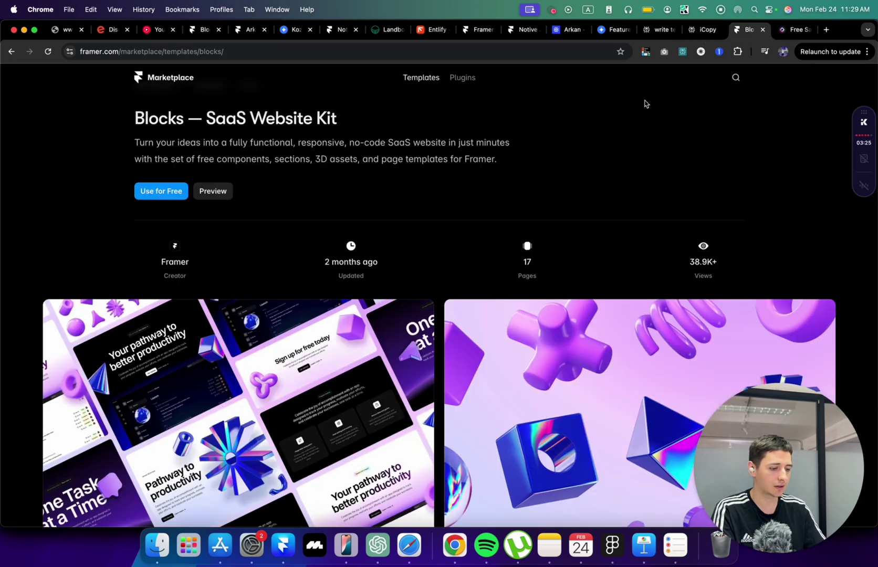
pyautogui.click(795, 29)
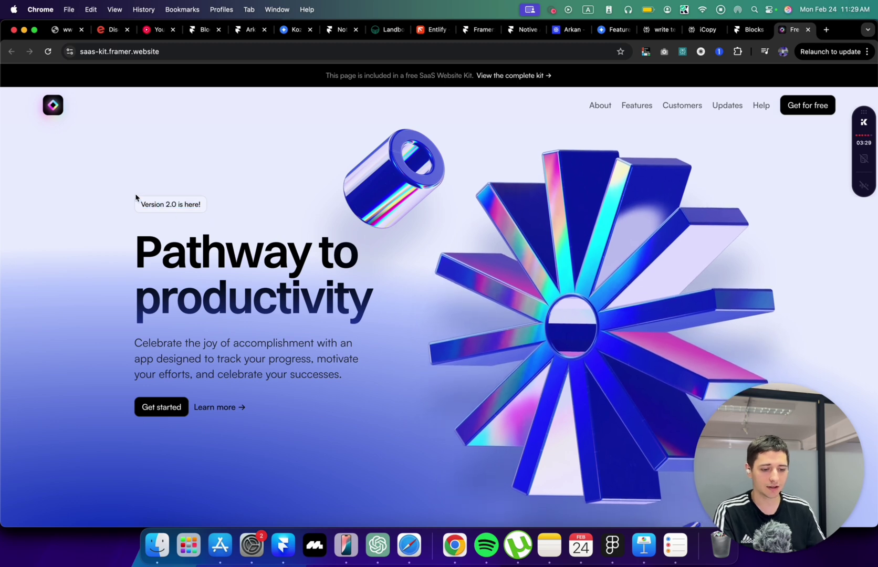
pyautogui.click(747, 31)
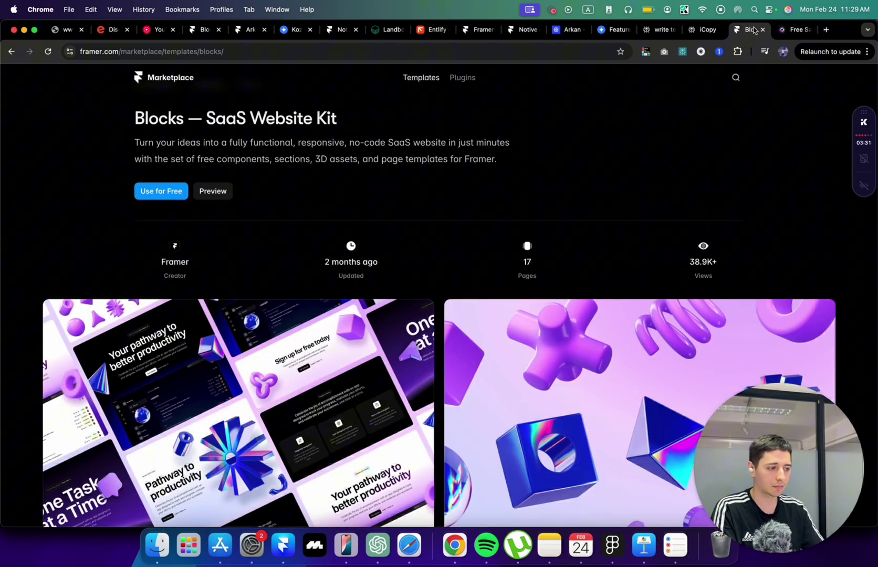
pyautogui.click(703, 30)
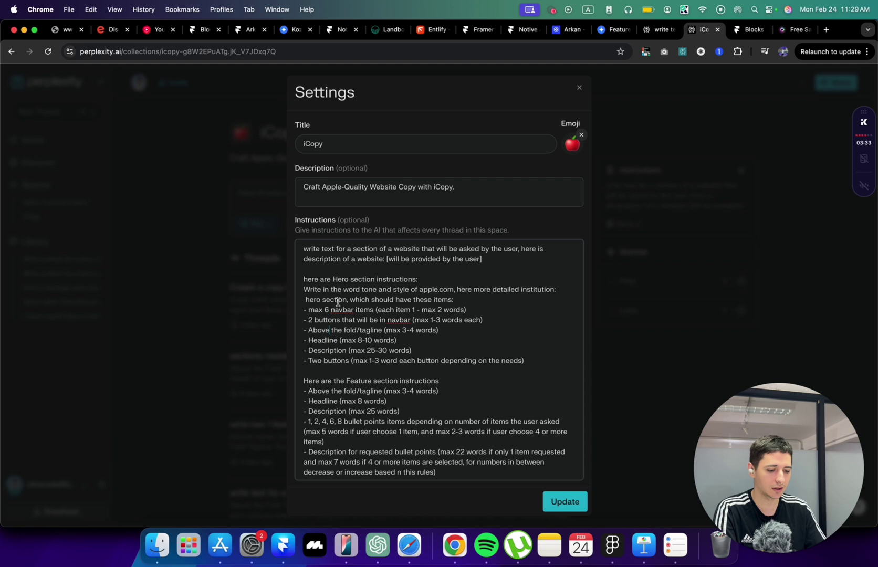
# Step: Examine the hero section's word limits for the headline, description and two buttons in the iCopy instructions
pyautogui.moveTo(308, 340)
pyautogui.mouseDown()
pyautogui.moveTo(376, 333)
pyautogui.moveTo(303, 342)
pyautogui.mouseUp()
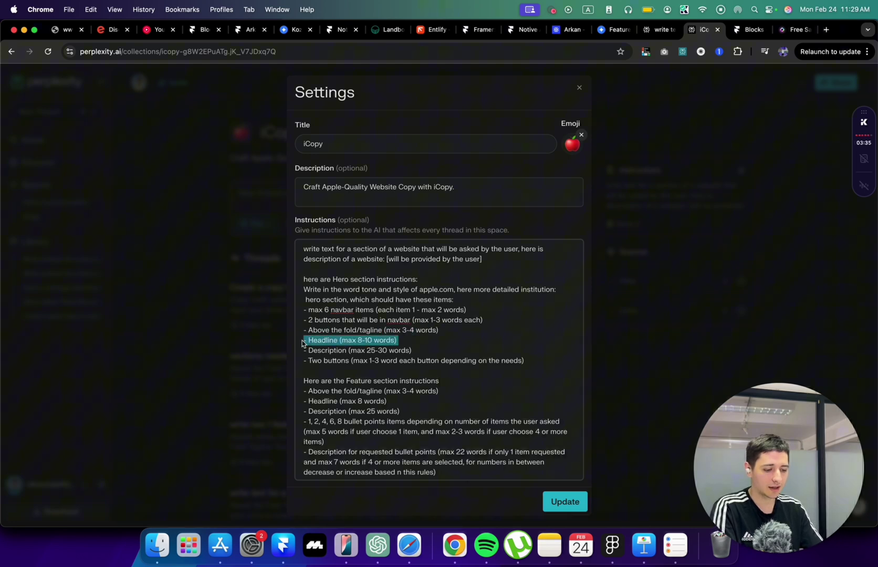
pyautogui.moveTo(372, 341); pyautogui.dragTo(353, 339)
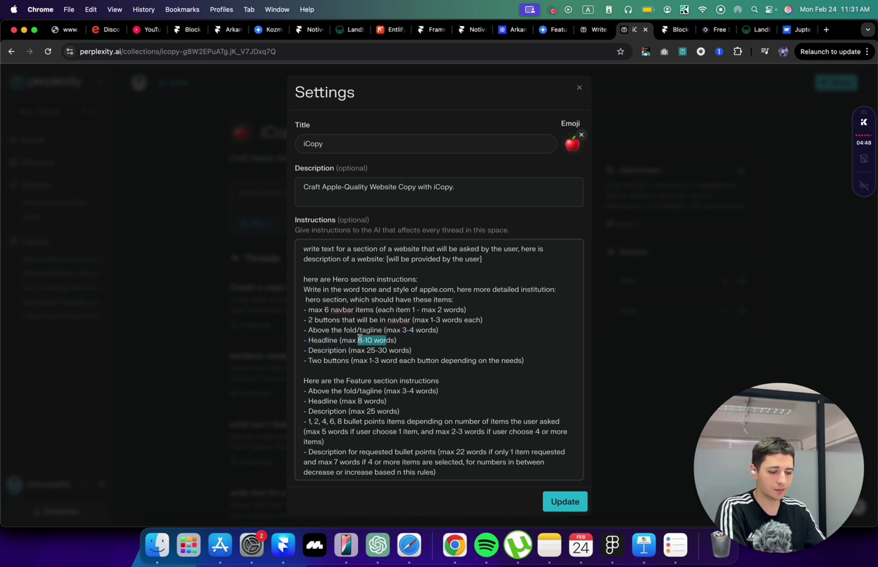
pyautogui.moveTo(334, 352); pyautogui.dragTo(329, 354)
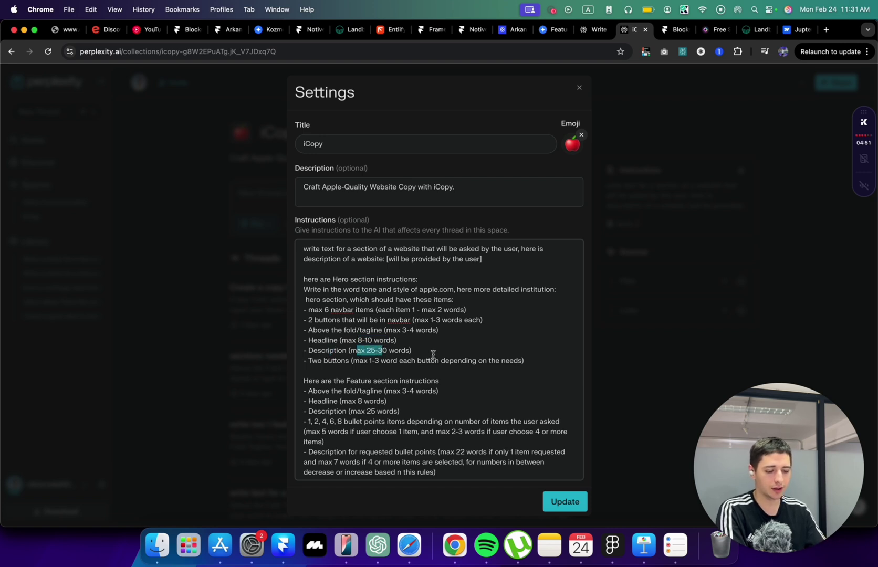
pyautogui.moveTo(412, 351); pyautogui.dragTo(351, 352)
pyautogui.click(364, 351)
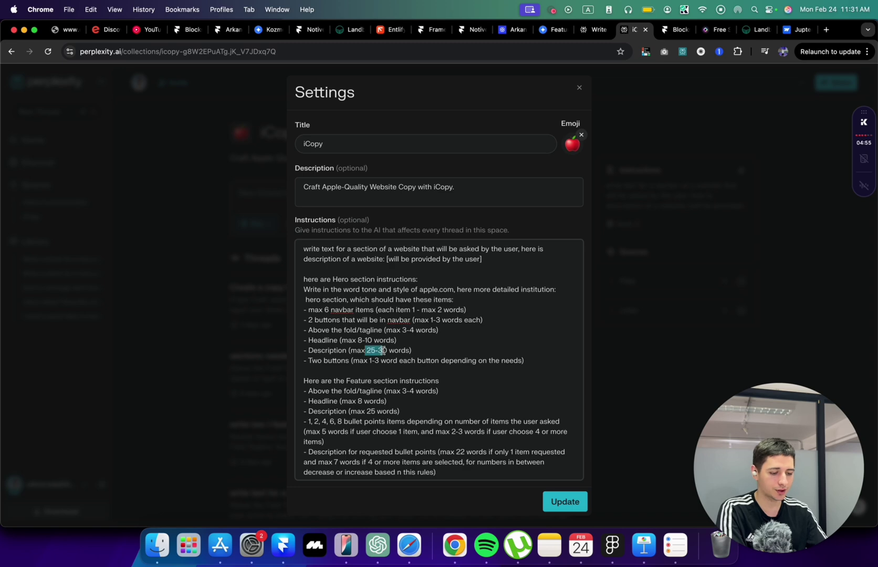
pyautogui.moveTo(349, 362); pyautogui.dragTo(505, 359)
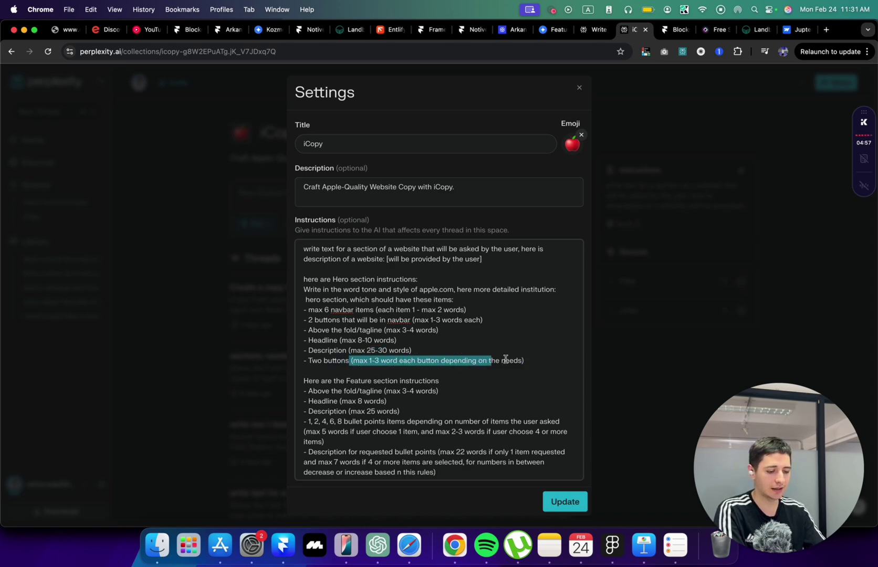
# Step: Look over the ao Ventures hero section in the Land-book gallery and return to the iCopy settings
pyautogui.click(756, 30)
pyautogui.scroll(5, 362, 309)
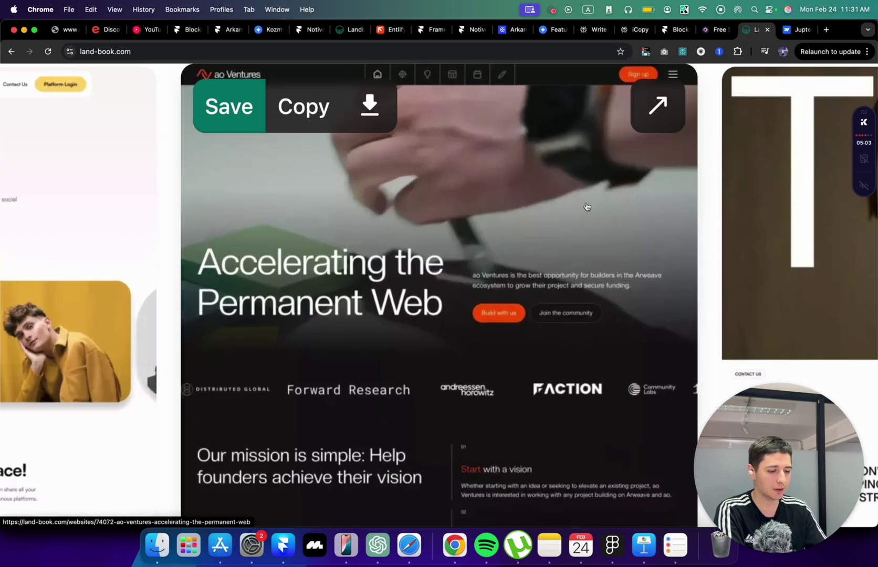
pyautogui.scroll(-5, 587, 206)
pyautogui.click(635, 29)
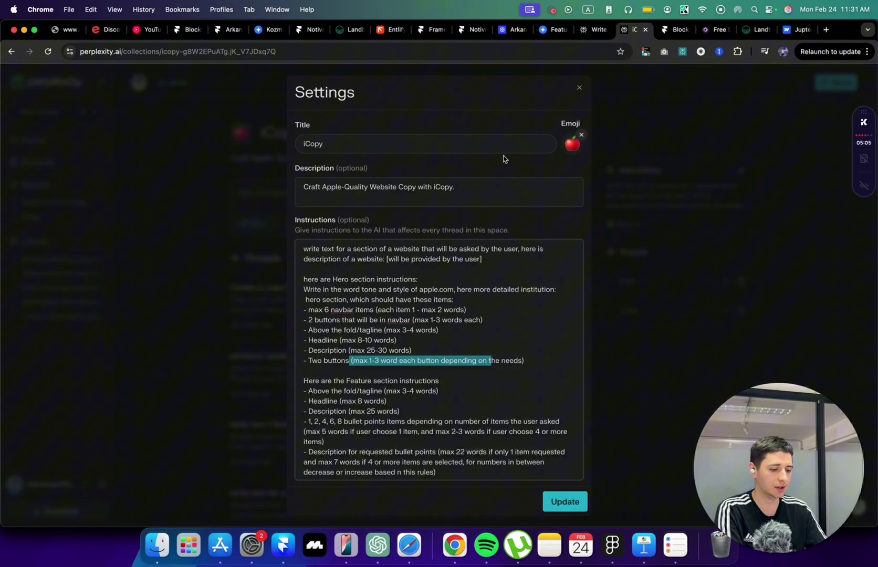
# Step: Close the iCopy settings, paste the hero section prompt for the AI powered note taking app into the space, and submit it
pyautogui.click(711, 229)
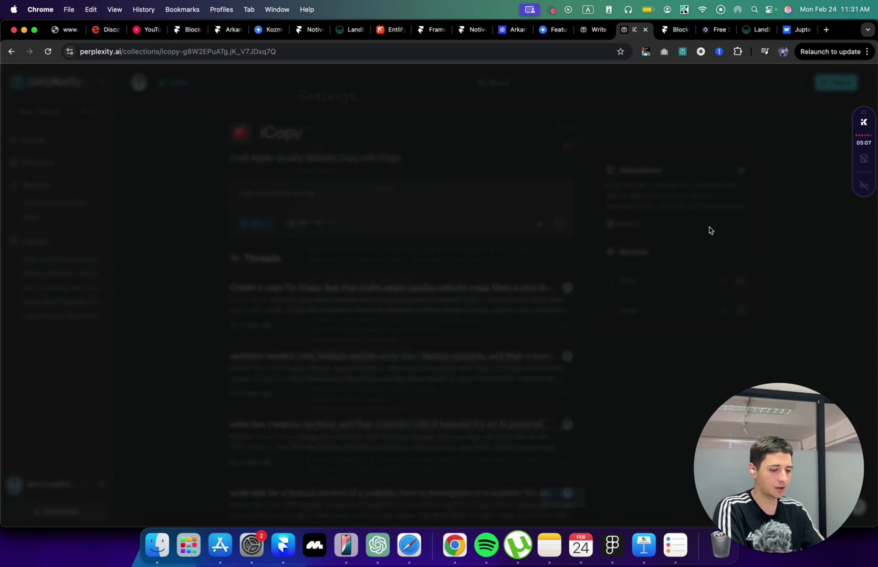
pyautogui.click(396, 188)
pyautogui.write('Write content for a hero section""It’s an AI powered note taking app. Basically a traditional notes app like Apple Notes, Evernote, etc but with the ability to speak (or type) directly with an AI to create, edit, delete, and organize the notes into folders and subfolders for you, just by telling it to do so. The user will be able to do all those functions themselves as well, but they’ll also be able to say things like "Create a note based on this information, and categorize and tag it however makes sense". Users can also tell the AI in the app to retrieve any previous notes, or even search the web for info and then create a new note from it."')
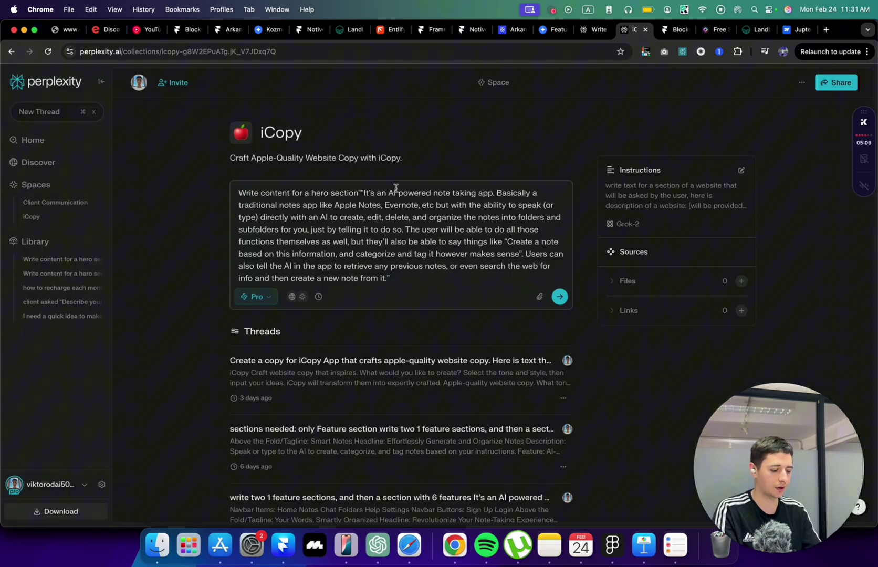
pyautogui.press('Return')
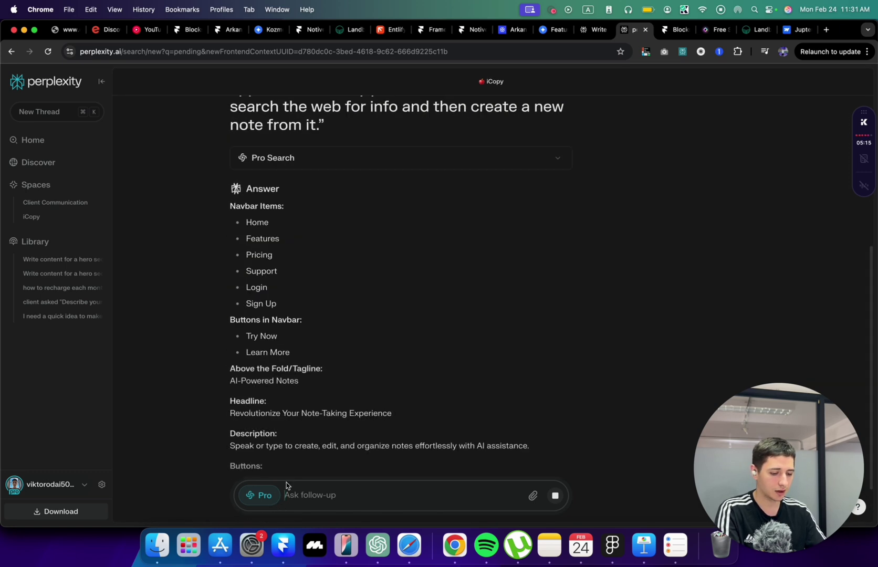
# Step: View the available search modes and review the generated navbar items, tagline, headline, description and buttons
pyautogui.click(264, 495)
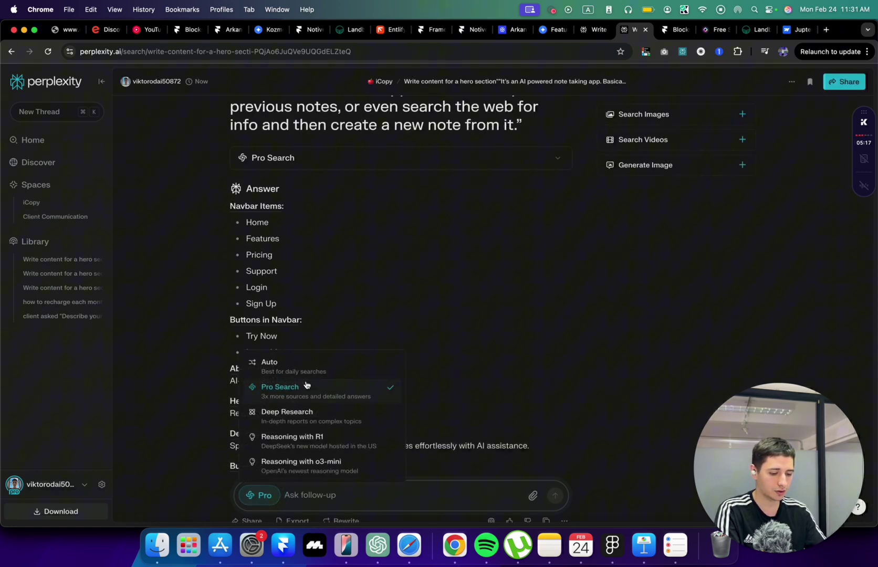
pyautogui.click(424, 281)
pyautogui.scroll(-2, 377, 291)
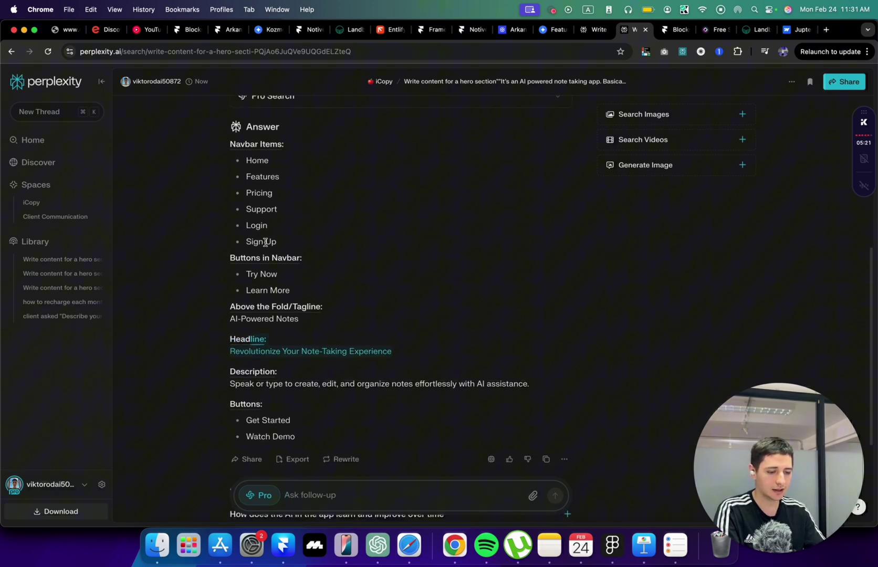
pyautogui.scroll(1, 313, 155)
pyautogui.scroll(2, 325, 273)
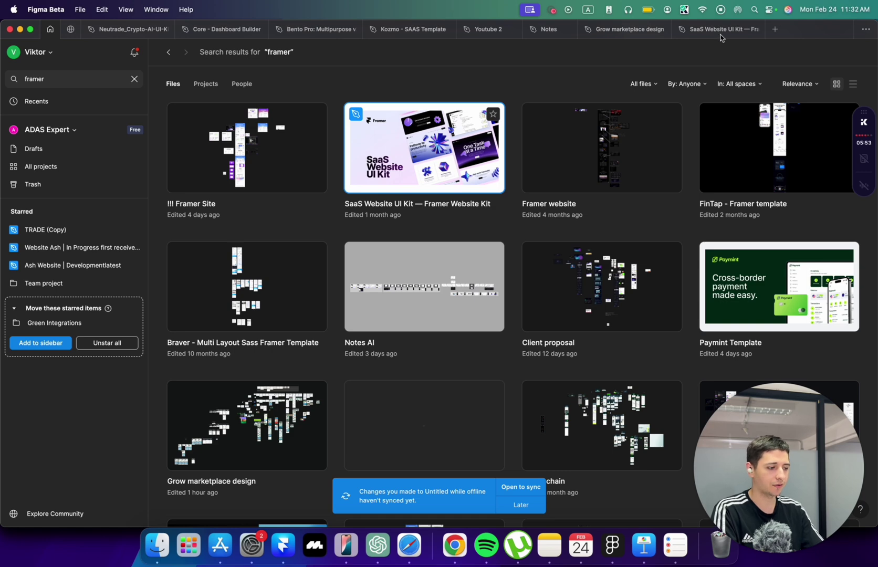
# Step: Switch to the SaaS Website UI Kit file in Figma, open its Light Page, and duplicate the short Desktop hero frame beside the original
pyautogui.click(720, 33)
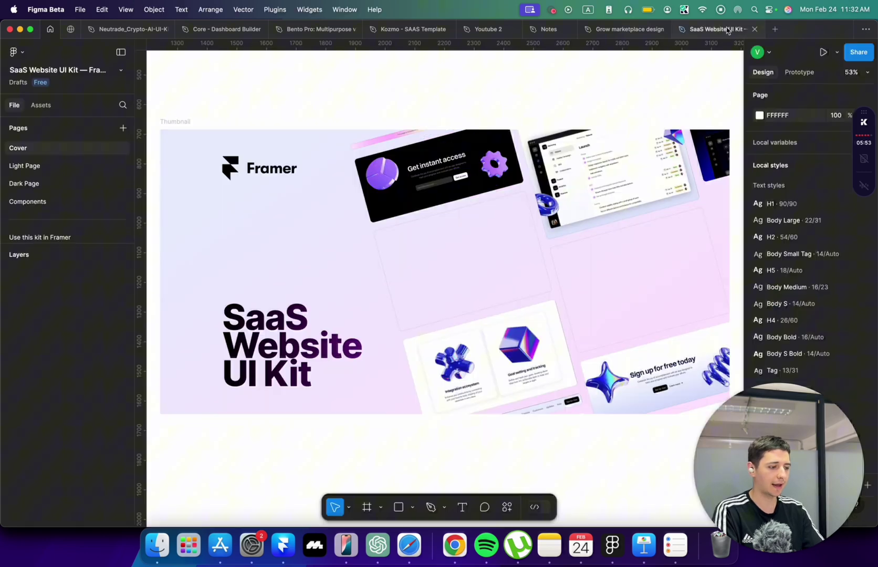
pyautogui.click(44, 171)
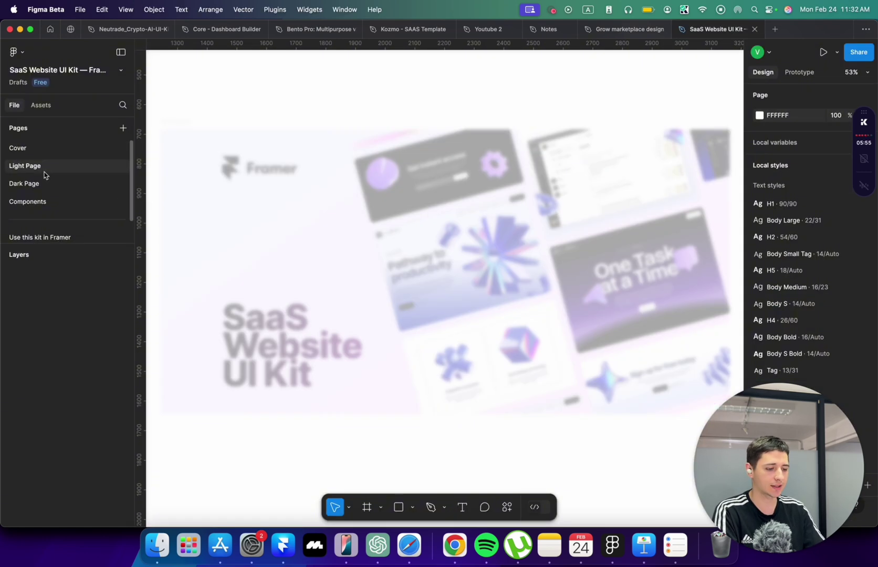
pyautogui.click(419, 108)
pyautogui.scroll(5, 419, 105)
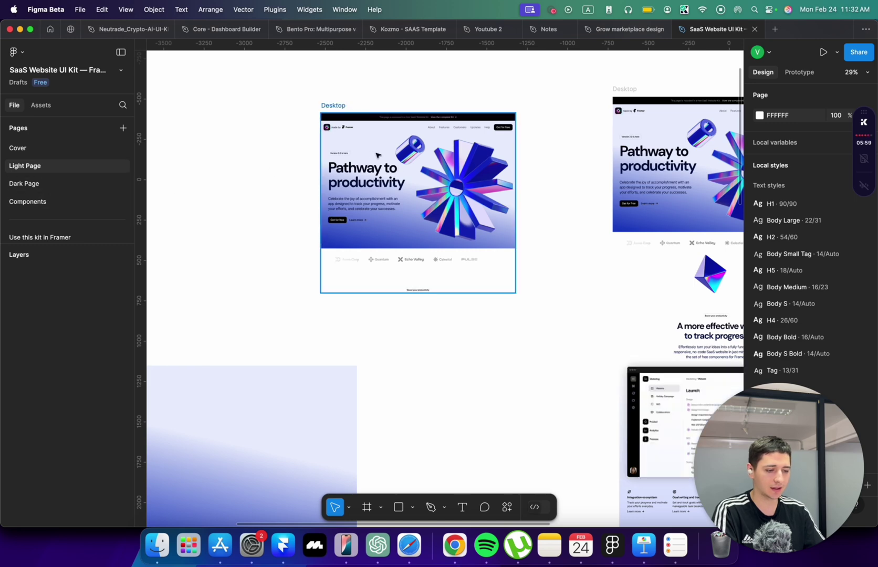
pyautogui.scroll(3, 370, 149)
pyautogui.scroll(-5, 358, 188)
pyautogui.moveTo(344, 151); pyautogui.dragTo(222, 135)
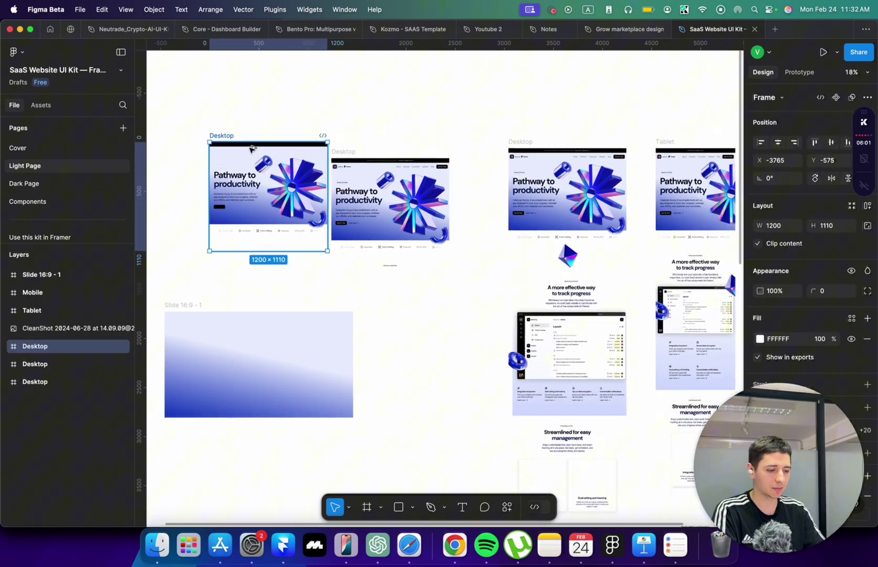
pyautogui.scroll(5, 301, 177)
pyautogui.keyDown('super'); pyautogui.click(314, 192); pyautogui.keyUp('super')
pyautogui.press('BackSpace')
pyautogui.hscroll(-4, 314, 192)
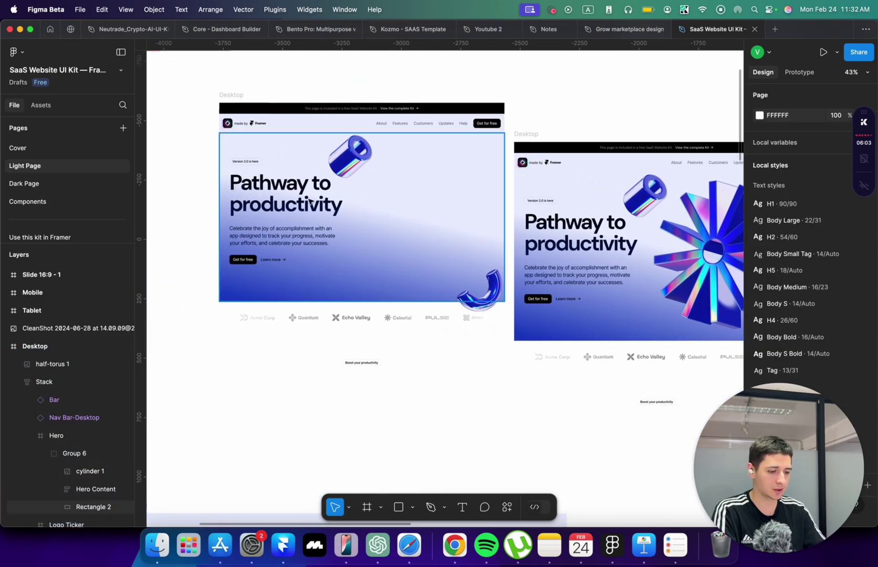
pyautogui.press('super+z')
# Step: Replace the duplicated hero's heading with Perplexity's "Revolutionize Your Note-Taking Experience" and scale it to a width of 558 and font size 55.87
pyautogui.keyDown('super'); pyautogui.doubleClick(295, 197); pyautogui.keyUp('super')
pyautogui.press('super+v')
pyautogui.press('super+z')
pyautogui.press('super+Tab')
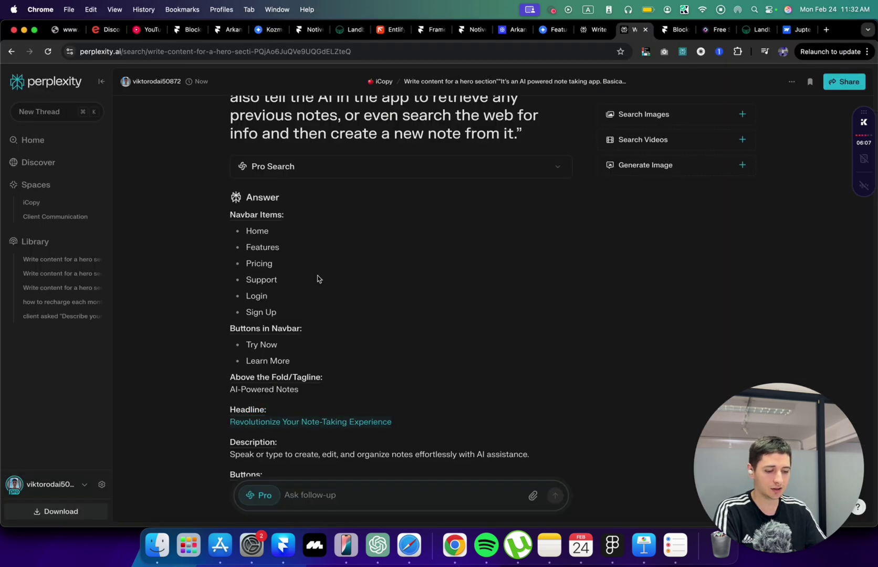
pyautogui.press('super+Tab')
pyautogui.write('Revolutionize Your Note-Taking Experience')
pyautogui.scroll(2, 367, 236)
pyautogui.hscroll(-2, 368, 236)
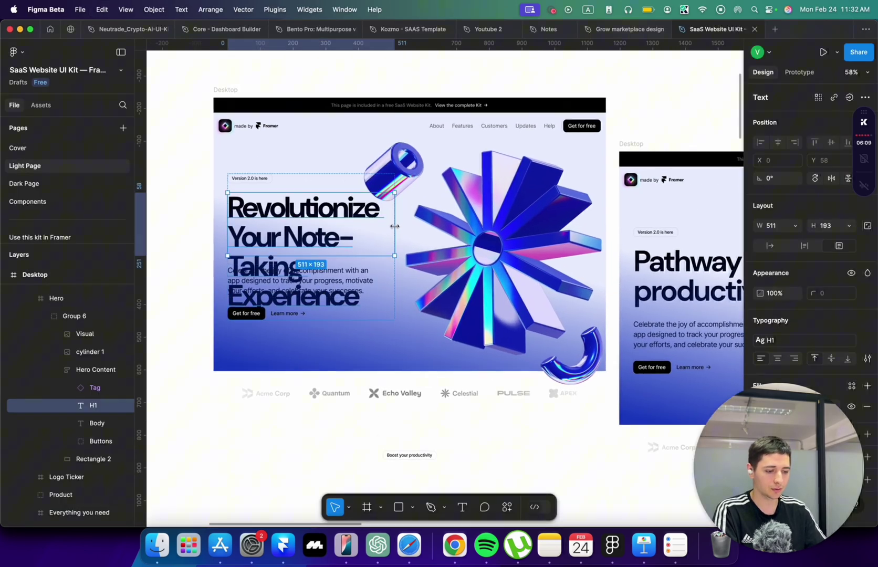
pyautogui.moveTo(395, 226); pyautogui.dragTo(413, 211)
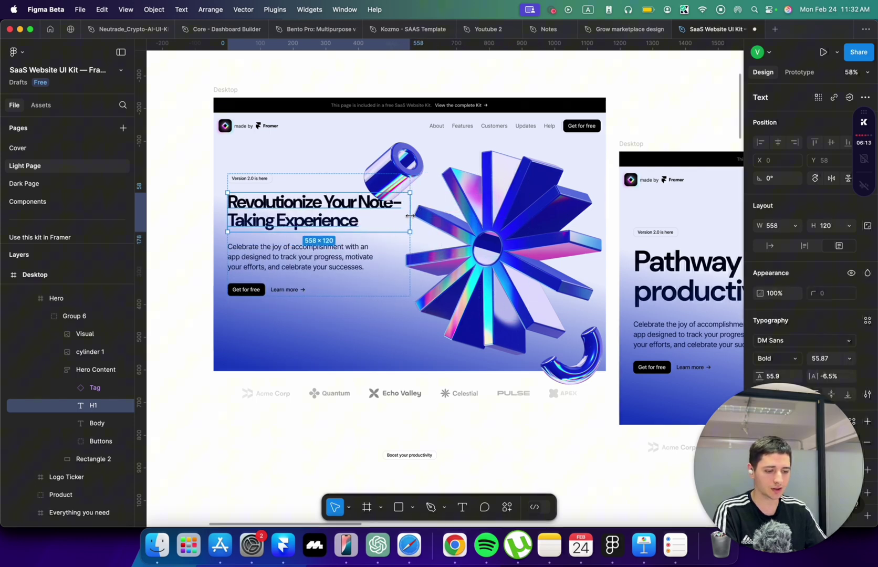
# Step: Replace the hero's body text with Perplexity's description, "Speak or type to create, edit, and organize notes effortlessly with AI assistance."
pyautogui.press('super+Tab')
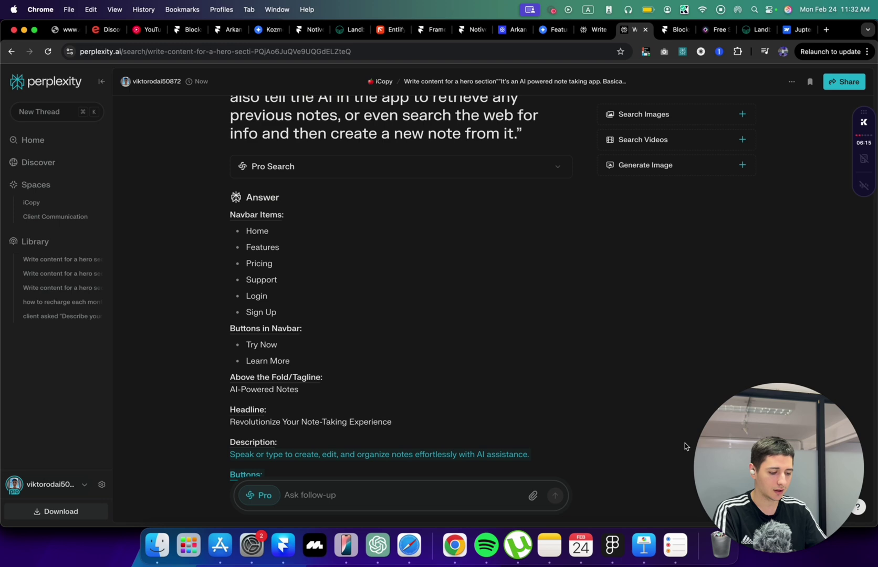
pyautogui.press('super+Tab')
pyautogui.doubleClick(326, 258)
pyautogui.press('super+v')
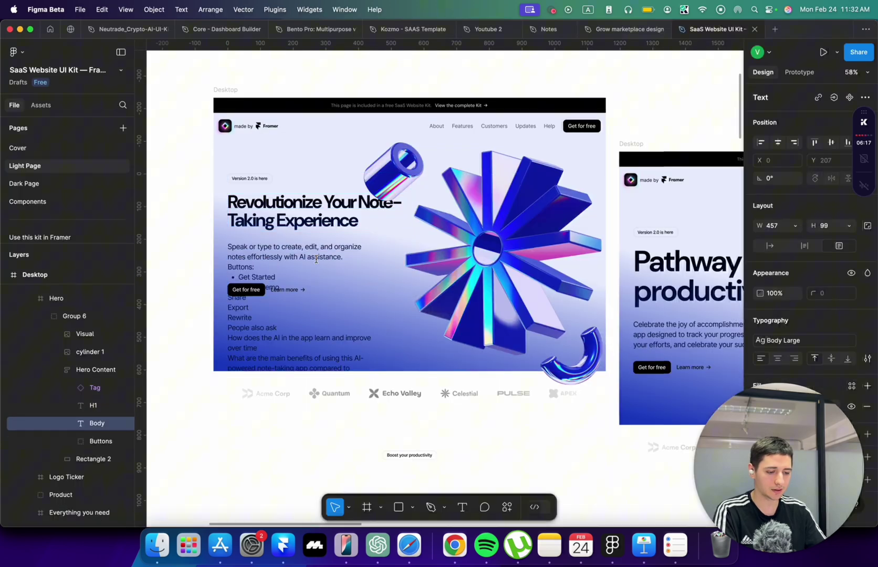
pyautogui.press('super+Tab')
pyautogui.scroll(-4, 319, 354)
pyautogui.click(509, 344)
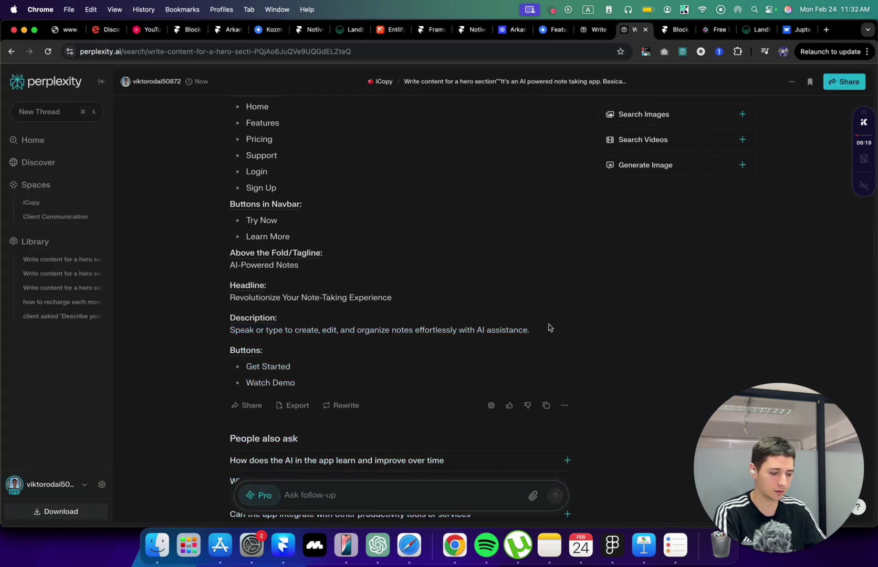
pyautogui.moveTo(548, 328); pyautogui.dragTo(190, 349)
pyautogui.press('super+Tab')
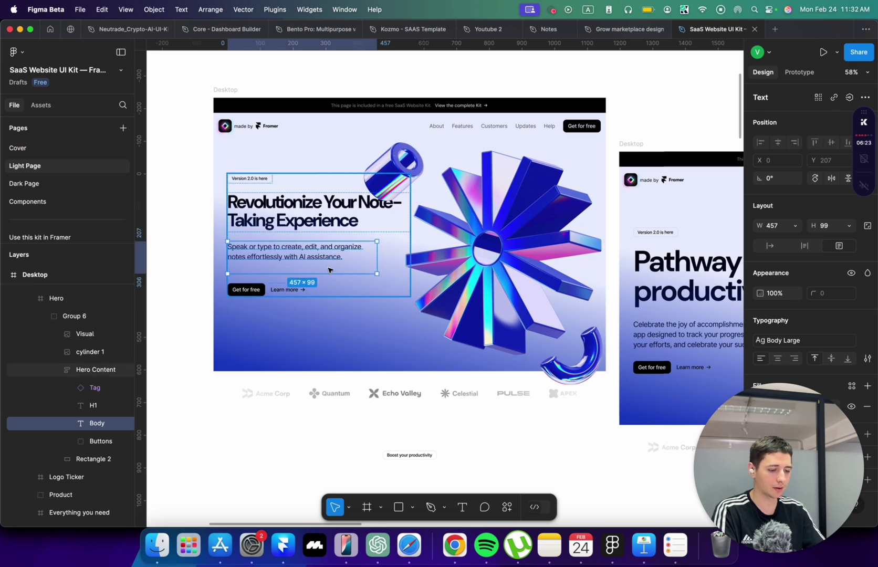
# Step: Delete the half-torus and cylinder images from the duplicated Desktop hero
pyautogui.click(571, 356)
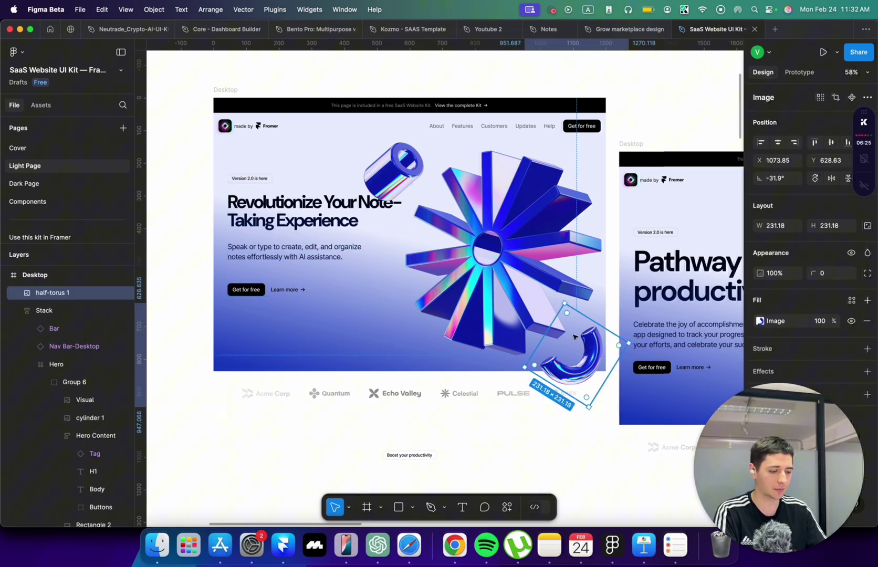
pyautogui.keyDown('shift'); pyautogui.click(393, 159); pyautogui.keyUp('shift')
pyautogui.press('BackSpace')
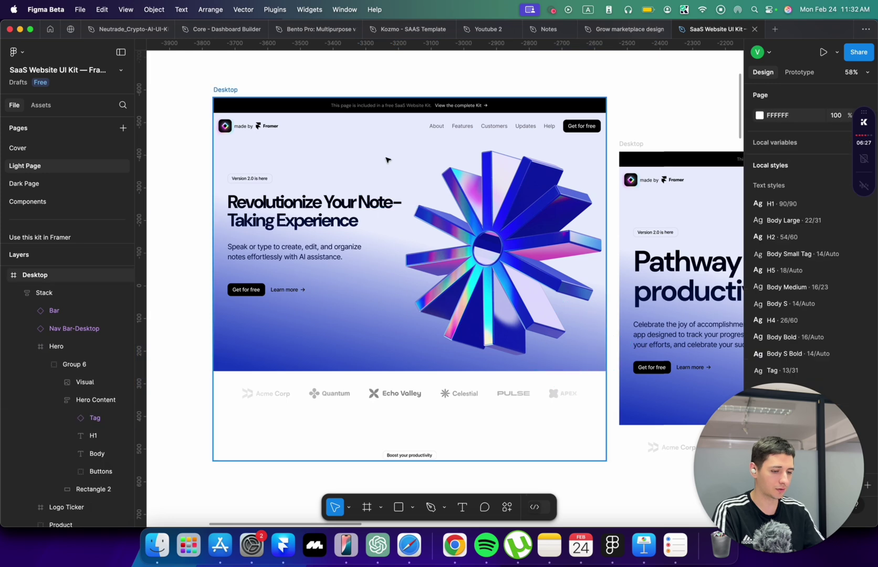
# Step: Replace the duplicated hero's About navbar item with Perplexity's "Home"
pyautogui.click(361, 213)
pyautogui.press('super+Tab')
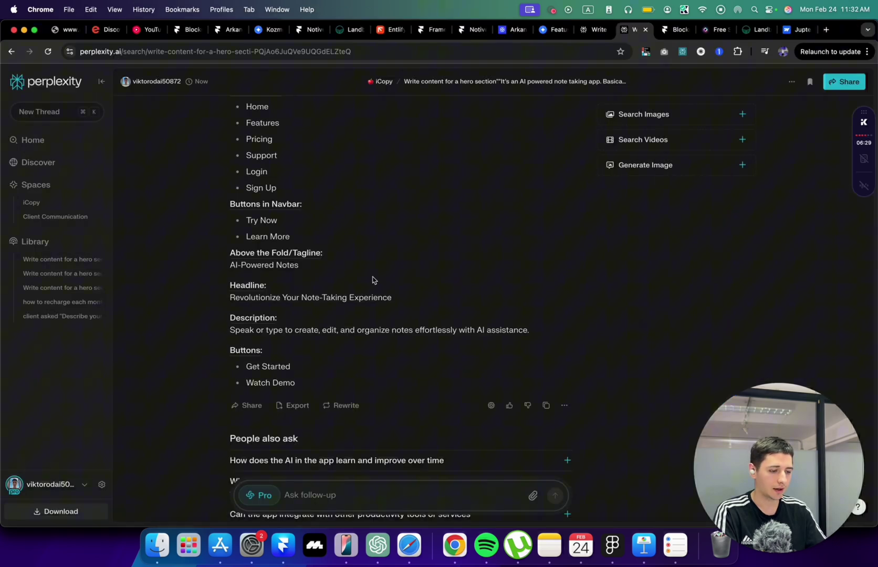
pyautogui.scroll(2, 278, 157)
pyautogui.press('super+c')
pyautogui.press('super+Tab')
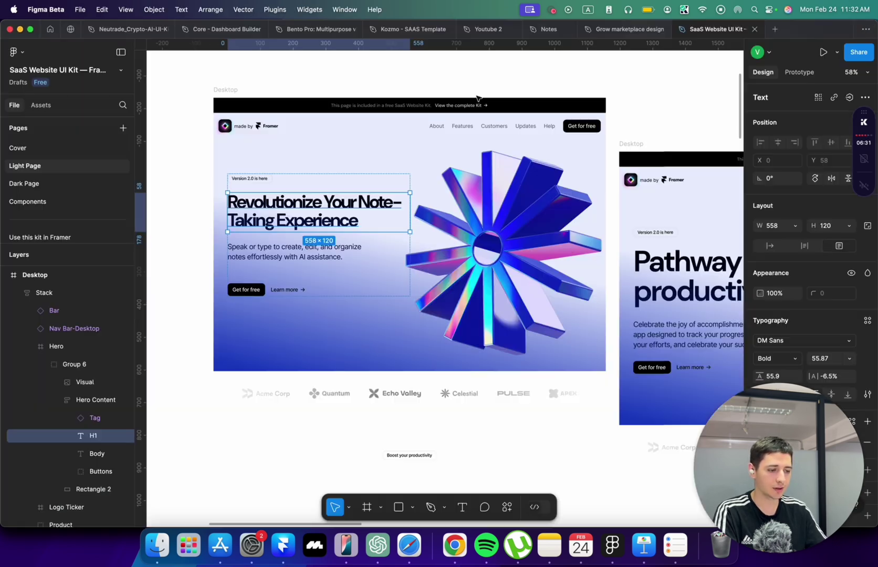
pyautogui.keyDown('super'); pyautogui.click(443, 129); pyautogui.keyUp('super')
pyautogui.press('super+v')
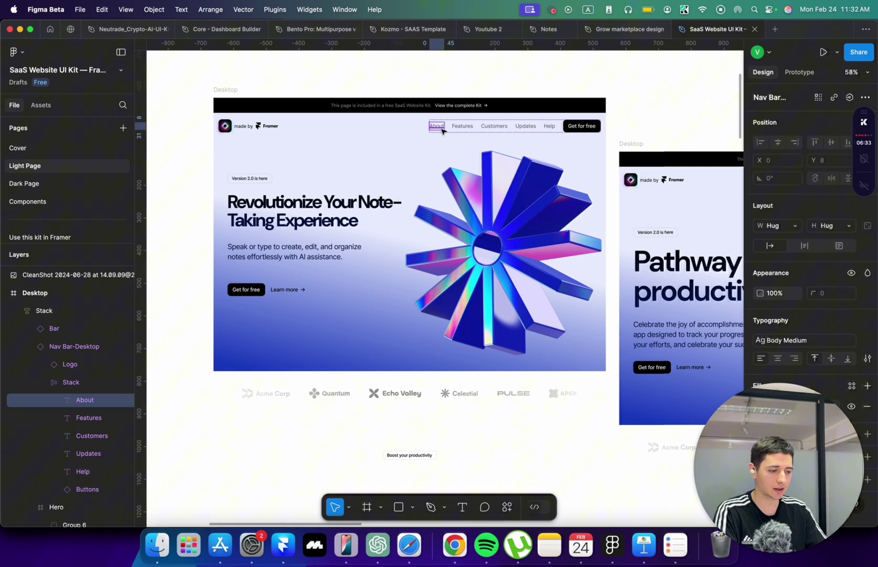
# Step: Set the navbar's second and third items to Perplexity's "Features" and "Pricing", replacing Features and Customers
pyautogui.press('super+Tab')
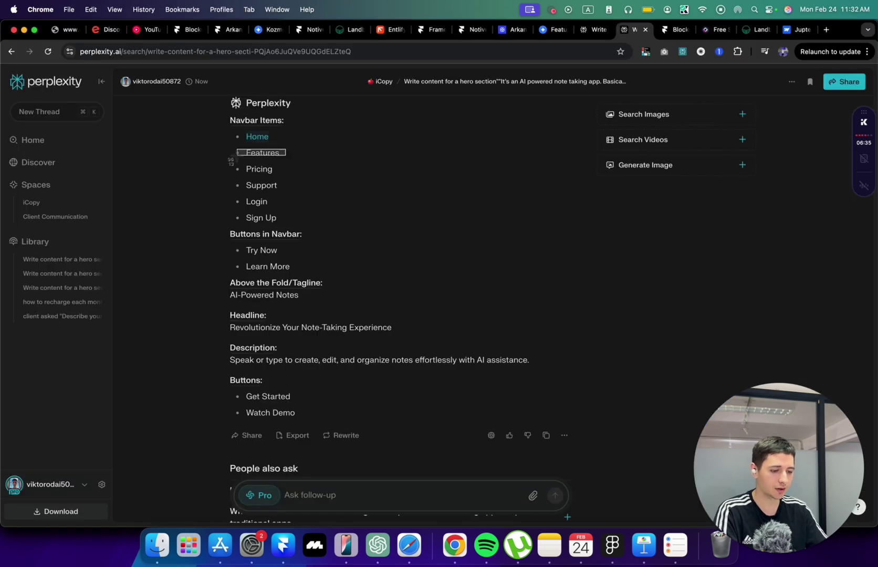
pyautogui.moveTo(240, 157); pyautogui.dragTo(239, 158)
pyautogui.press('super+Tab')
pyautogui.doubleClick(464, 127)
pyautogui.press('super+v')
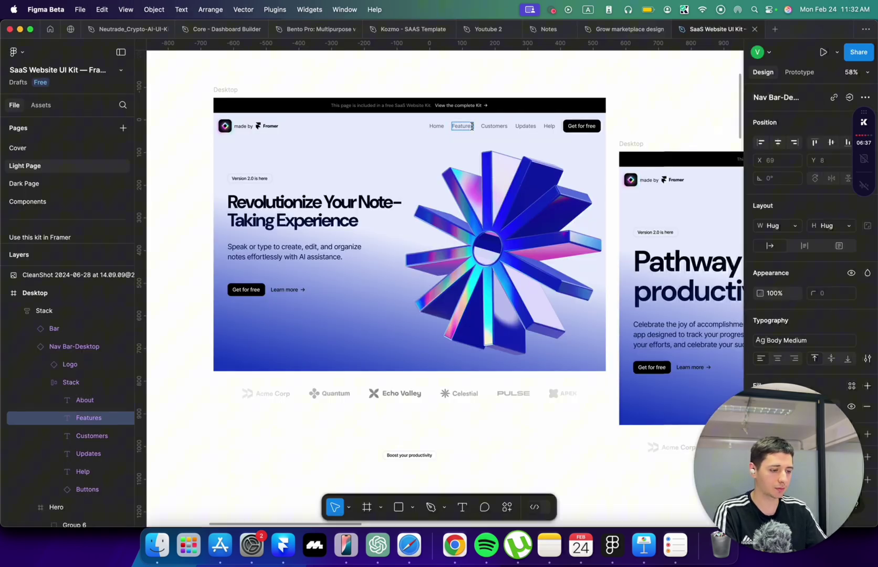
pyautogui.press('super+Tab')
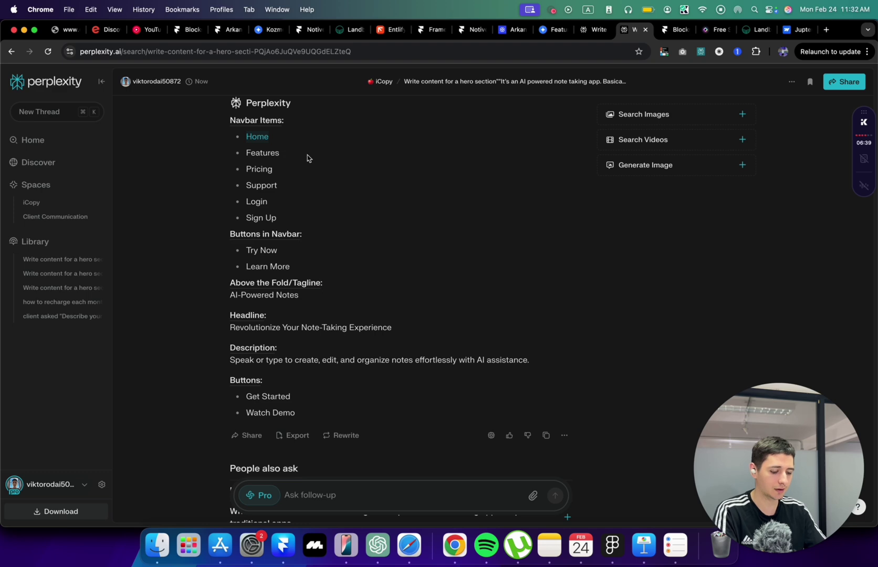
pyautogui.press('super+Tab')
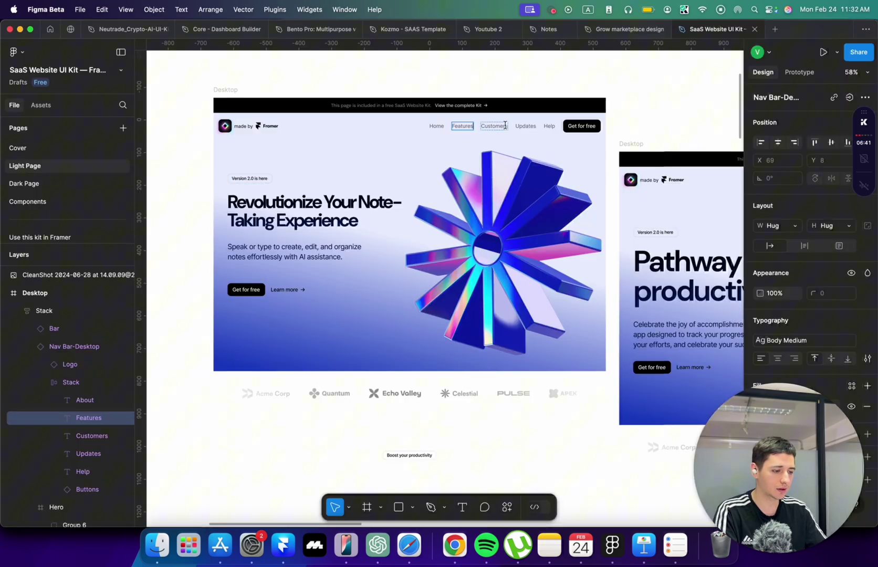
pyautogui.doubleClick(496, 127)
pyautogui.press('super+v')
# Step: Try to replace the navbar's Updates item with Perplexity's "Support", and undo the paste
pyautogui.press('super+Tab')
pyautogui.press('super+shift+2')
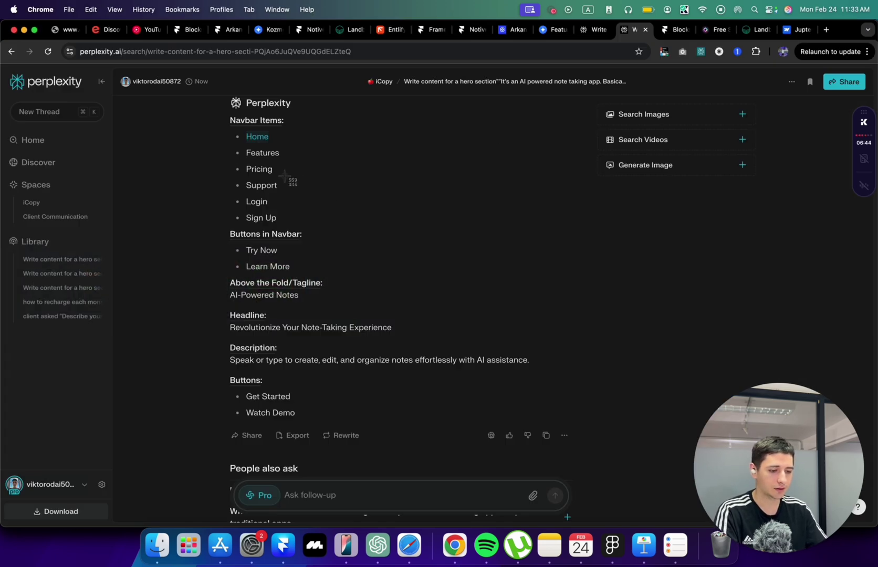
pyautogui.moveTo(244, 195); pyautogui.dragTo(245, 194)
pyautogui.press('super+Tab')
pyautogui.doubleClick(521, 127)
pyautogui.press('super+v')
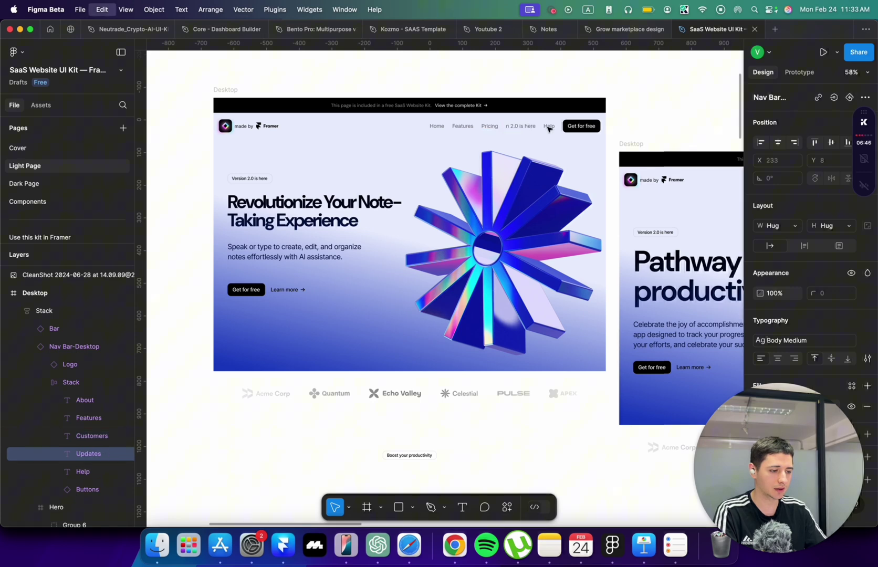
pyautogui.hotkey('ctrl', 'z')
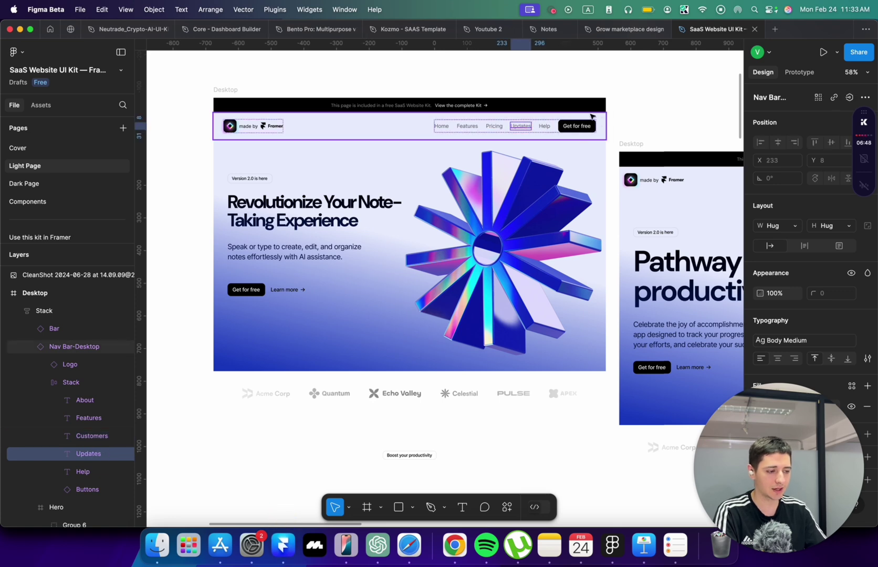
pyautogui.press('Escape')
# Step: Shorten the edited Desktop frame to 1200 × 971 and move it farther away from the original frame
pyautogui.scroll(2, 549, 121)
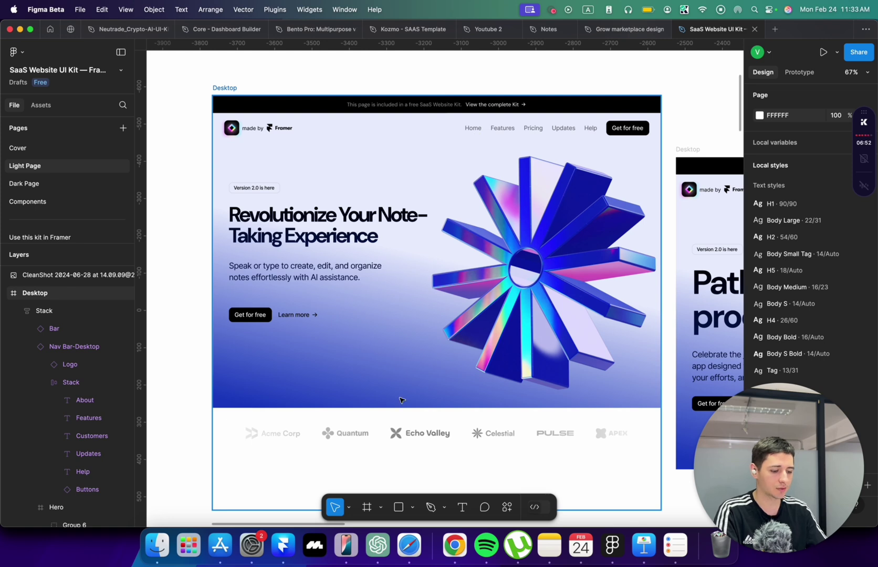
pyautogui.click(227, 88)
pyautogui.scroll(-5, 231, 89)
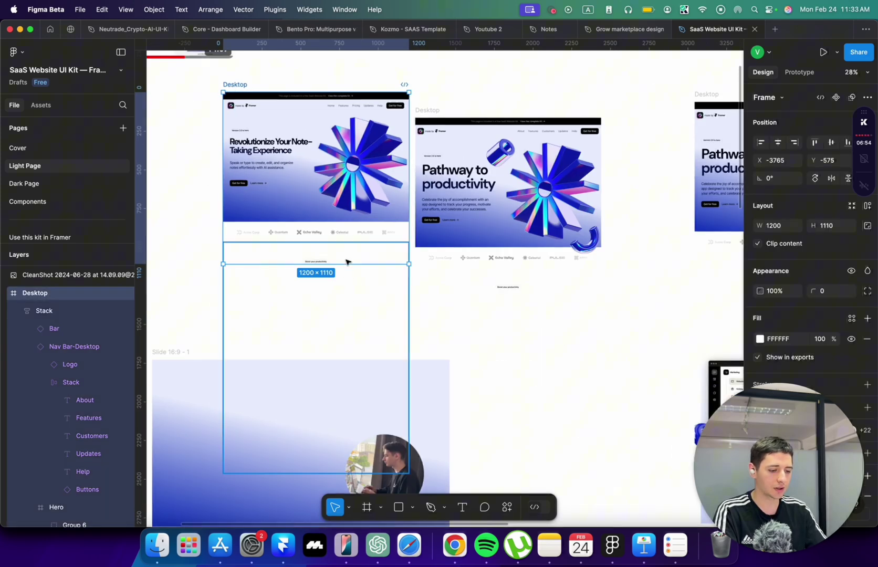
pyautogui.moveTo(346, 262); pyautogui.dragTo(344, 241)
pyautogui.hscroll(-3, 399, 193)
pyautogui.scroll(1, 399, 193)
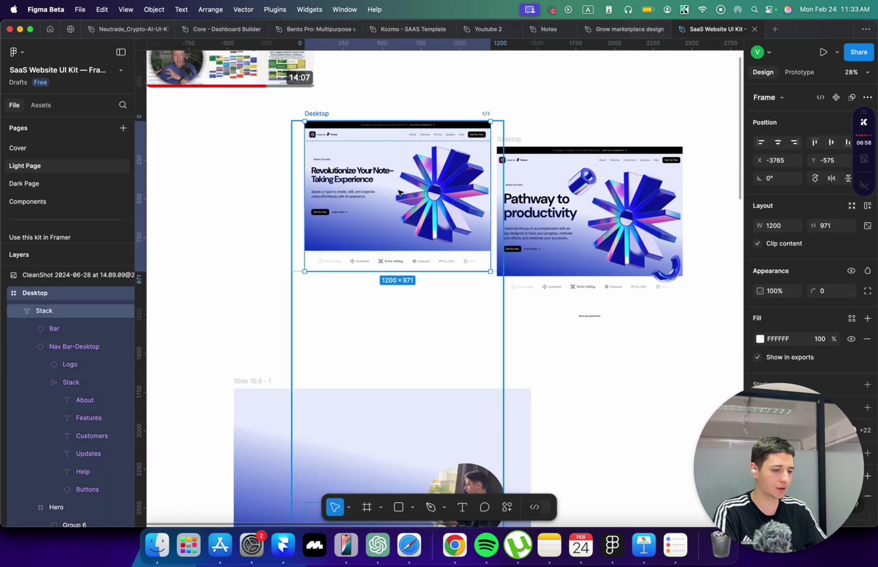
pyautogui.rightClick(399, 193)
pyautogui.click(379, 176)
pyautogui.moveTo(343, 163); pyautogui.dragTo(280, 171)
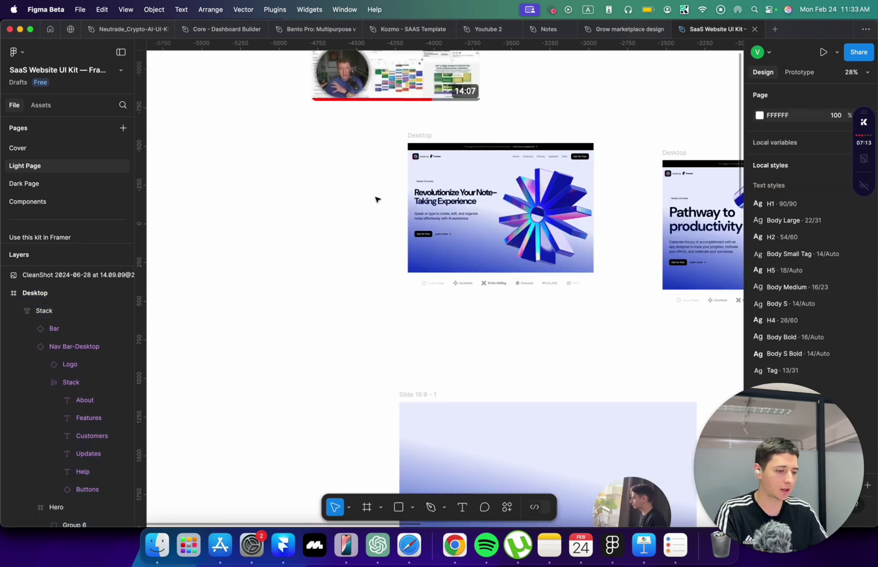
# Step: Paste the V1 frame with the purple note-taking hero beside the edited Desktop frame, on its outer side
pyautogui.scroll(2, 378, 199)
pyautogui.hscroll(-3, 378, 199)
pyautogui.press('cmd+v')
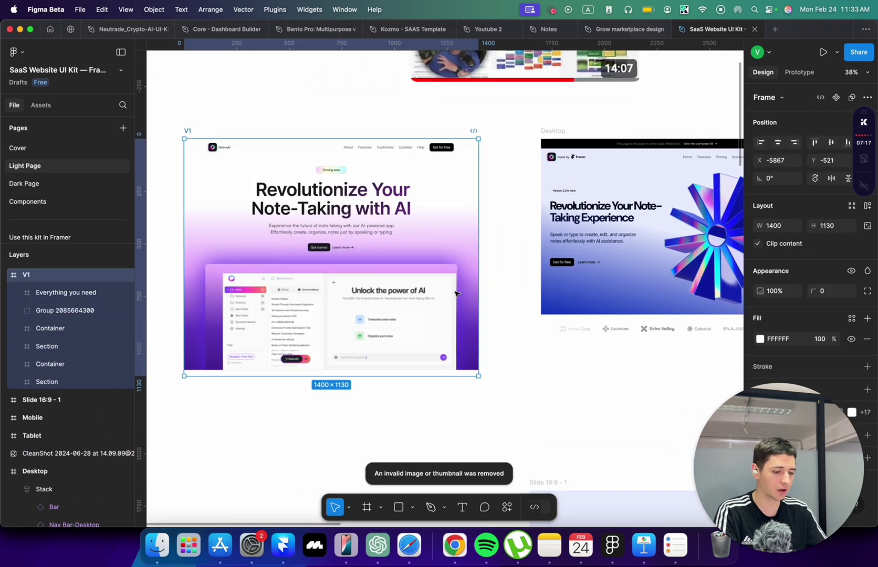
# Step: Compare the pasted V1 hero with the edited Desktop hero
pyautogui.click(526, 294)
pyautogui.scroll(1, 541, 241)
pyautogui.hscroll(2, 541, 241)
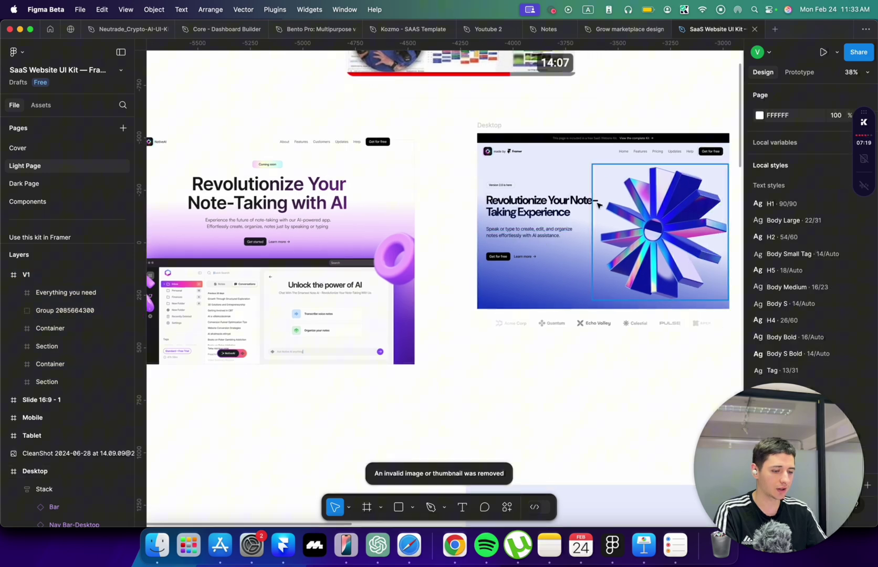
pyautogui.hscroll(-3, 541, 240)
pyautogui.hscroll(3, 580, 250)
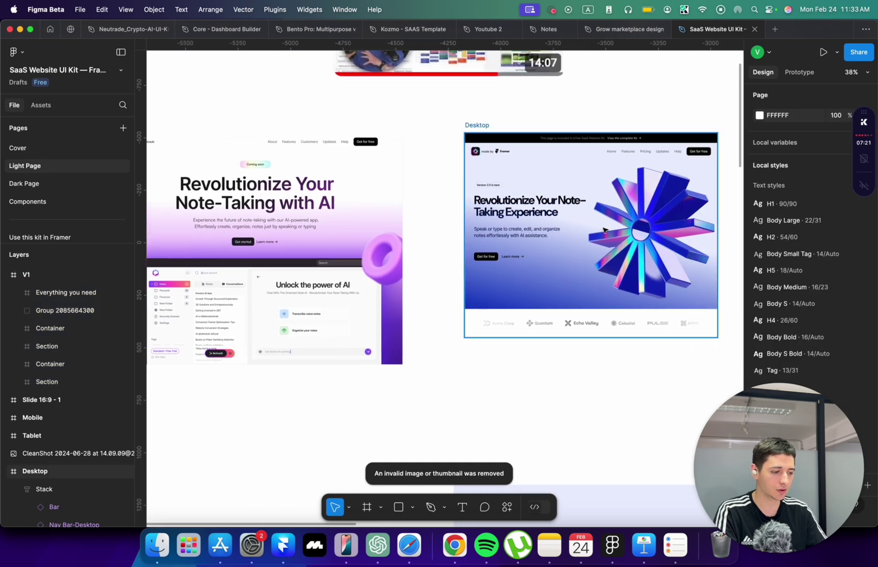
pyautogui.scroll(5, 423, 211)
pyautogui.scroll(-3, 423, 211)
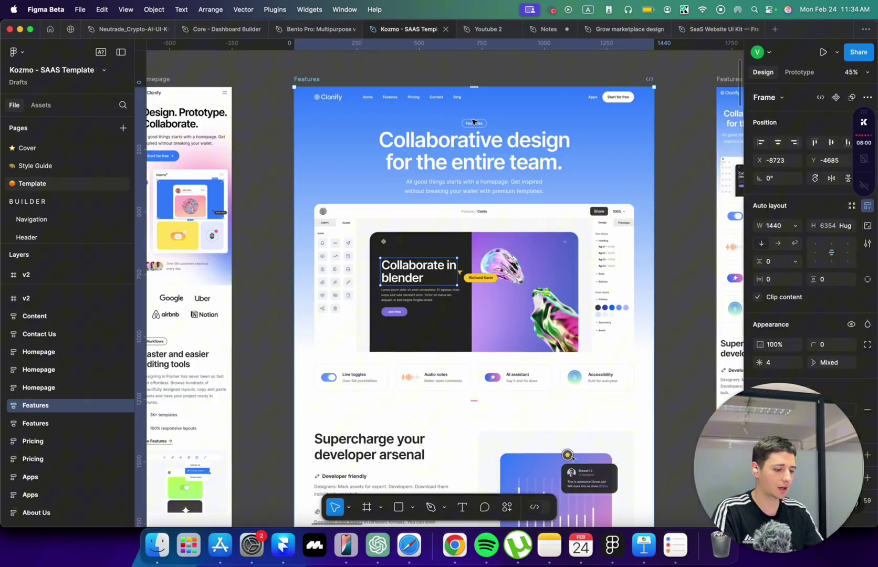
# Step: Bring the desktop Features frame from the Kozmo - SAAS Template file into the Notes file
pyautogui.scroll(-5, 472, 122)
pyautogui.hscroll(5, 473, 121)
pyautogui.hscroll(-2, 477, 137)
pyautogui.hscroll(-5, 480, 143)
pyautogui.scroll(3, 480, 143)
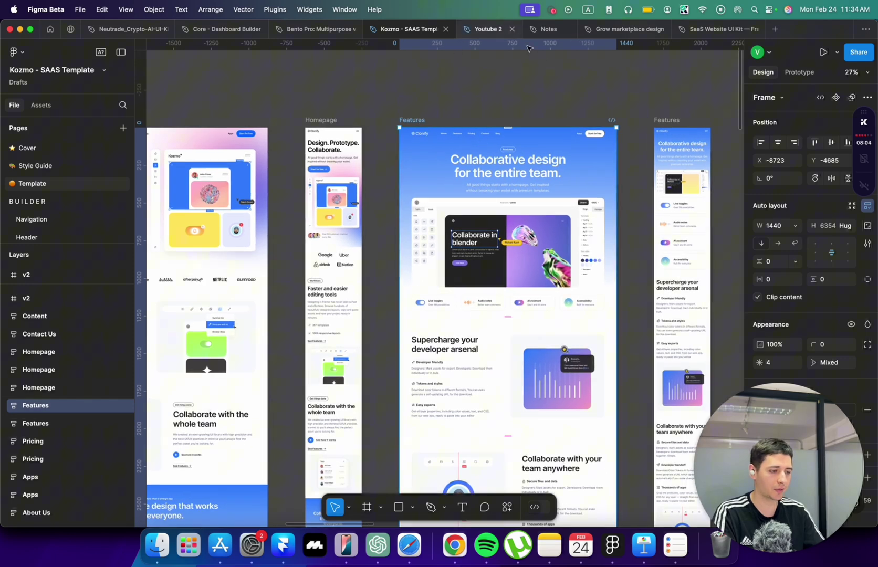
pyautogui.click(545, 29)
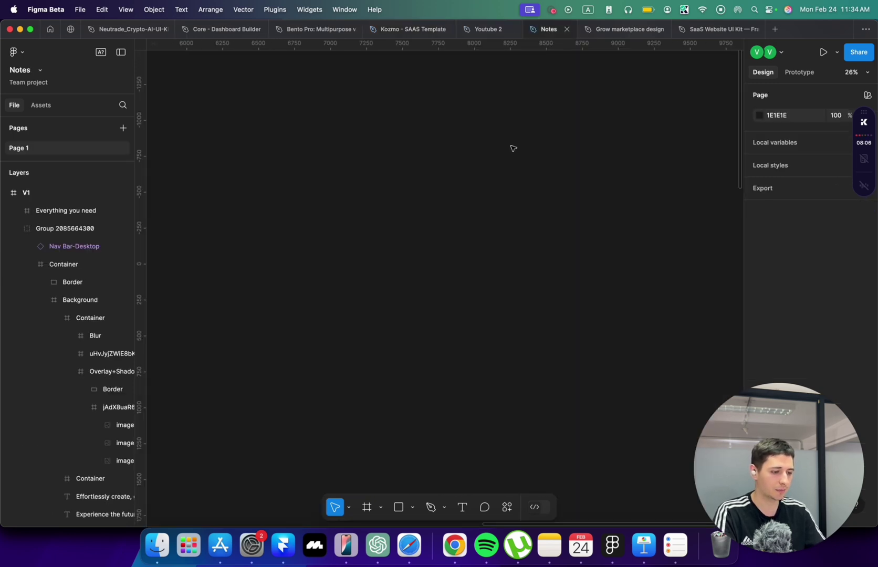
pyautogui.press('super+v')
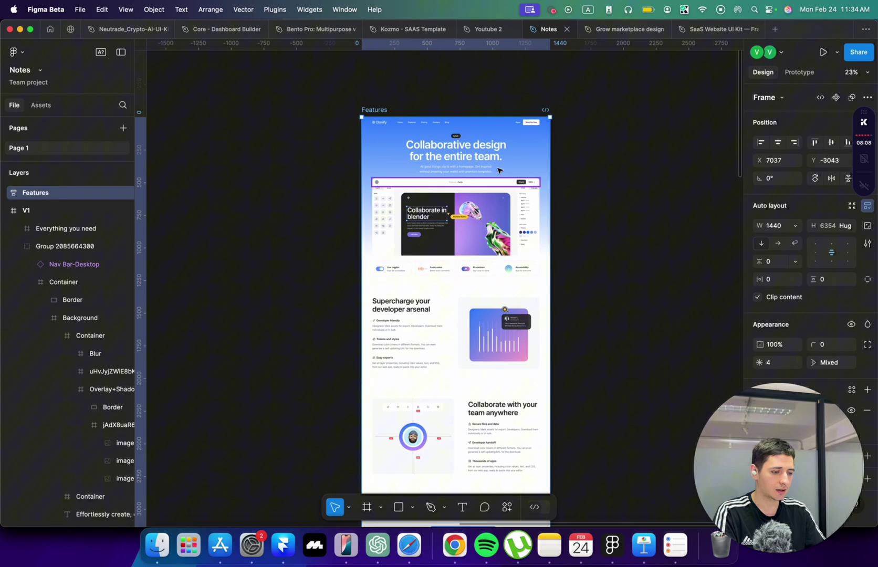
# Step: Replace the Features frame's main heading with Perplexity's headline, "Revolutionize Your Note-Taking Experience"
pyautogui.scroll(5, 498, 169)
pyautogui.scroll(-1, 498, 169)
pyautogui.press('super+Tab')
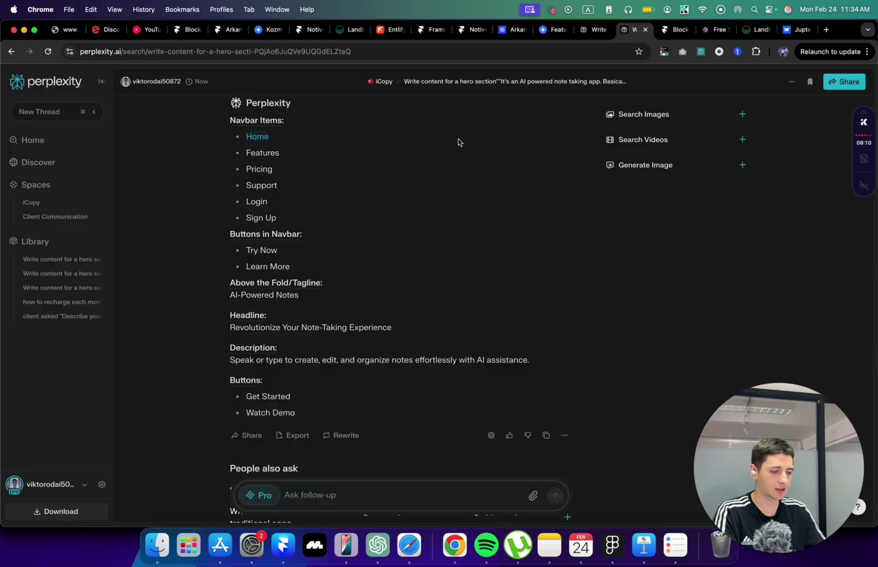
pyautogui.moveTo(404, 336); pyautogui.dragTo(221, 331)
pyautogui.press('super+c')
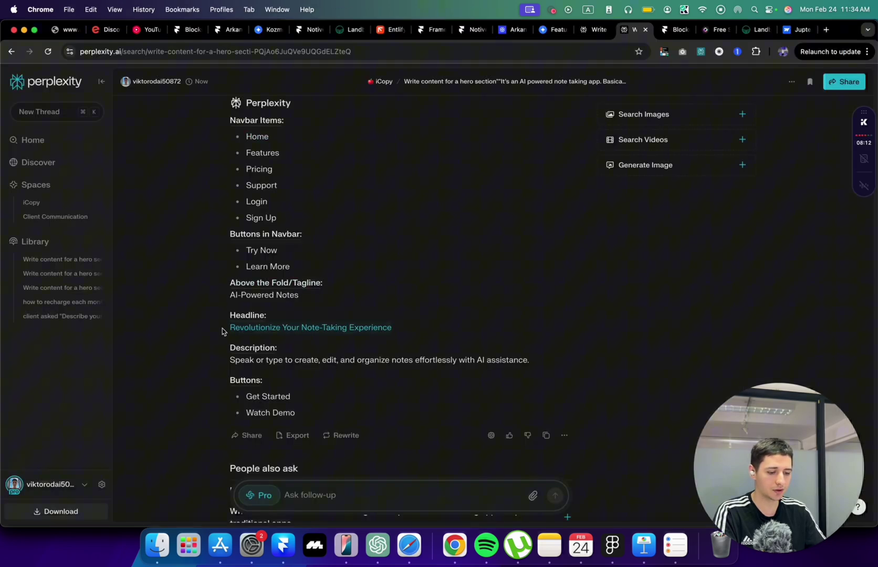
pyautogui.press('super+Tab')
pyautogui.keyDown('super'); pyautogui.doubleClick(467, 174); pyautogui.keyUp('super')
pyautogui.press('super+v')
pyautogui.press('Escape')
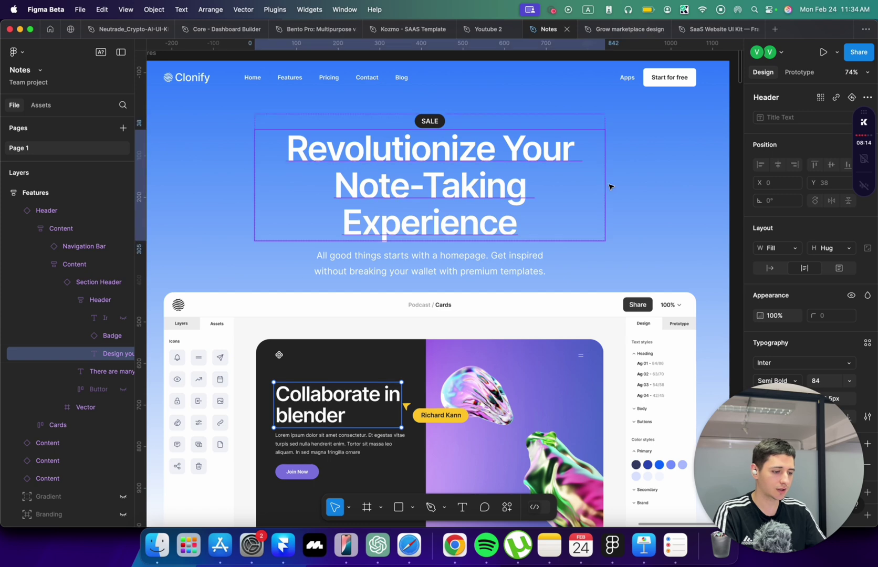
# Step: Detach the heading's parent instances and widen the heading's text box to 1010
pyautogui.click(642, 158)
pyautogui.press('alt+super+b')
pyautogui.click(59, 210)
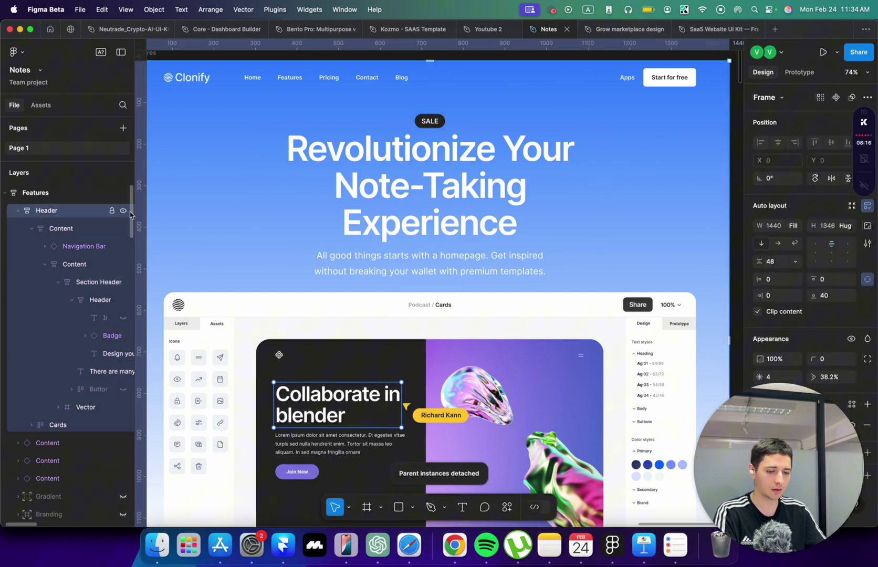
pyautogui.click(62, 228)
pyautogui.keyDown('super'); pyautogui.click(565, 195); pyautogui.keyUp('super')
pyautogui.keyDown('alt'); pyautogui.moveTo(606, 174); pyautogui.dragTo(640, 173); pyautogui.keyUp('alt')
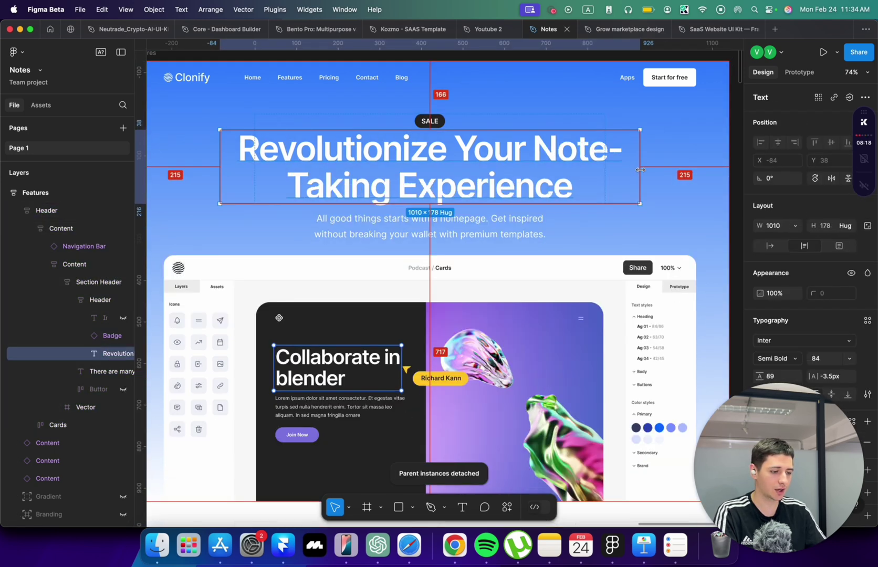
# Step: Replace the text below the heading with Perplexity's description, "Speak or type to create, edit, and organize notes effortlessly with AI assistance."
pyautogui.press('super+Tab')
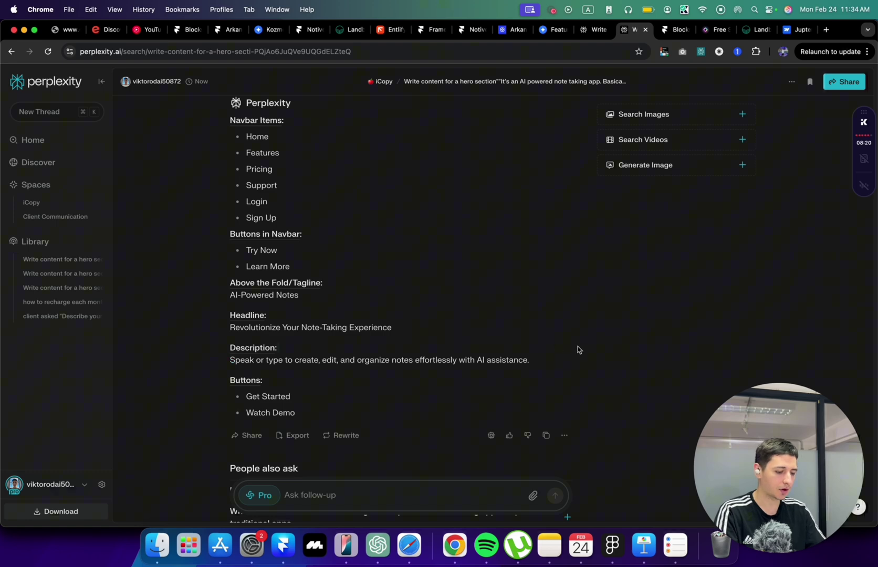
pyautogui.tripleClick(549, 360)
pyautogui.press('super+c')
pyautogui.press('super+Tab')
pyautogui.keyDown('super'); pyautogui.click(401, 221); pyautogui.keyUp('super')
pyautogui.press('super+v')
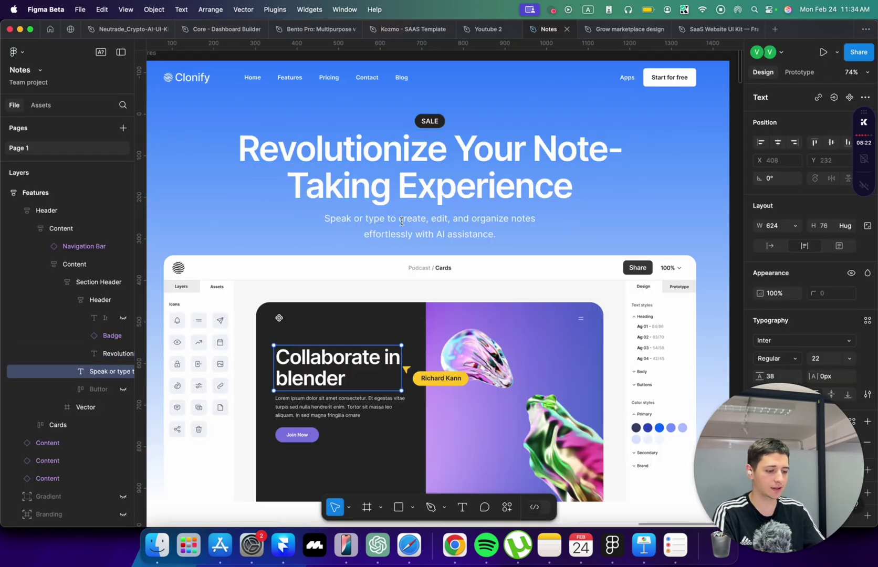
pyautogui.click(617, 197)
pyautogui.scroll(-2, 617, 197)
pyautogui.scroll(1, 608, 179)
pyautogui.press('Escape')
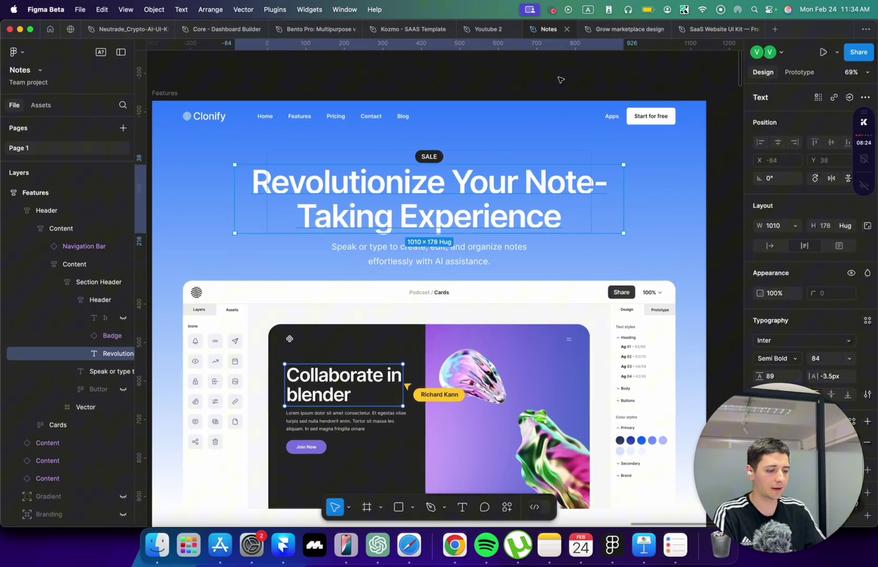
pyautogui.scroll(-1, 524, 105)
# Step: Switch to the Kozmo Features page in Chrome and examine its hero section as a reference
pyautogui.press('super+Tab')
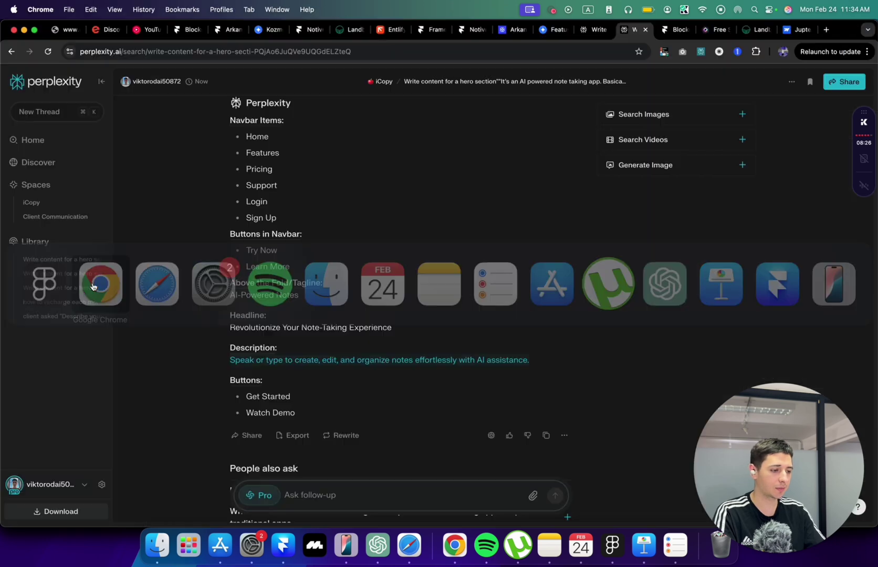
pyautogui.click(555, 30)
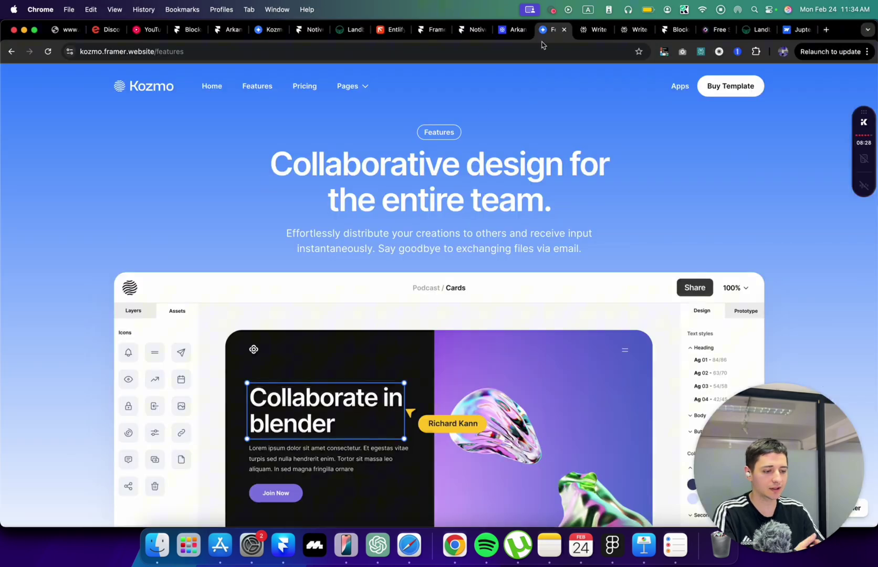
pyautogui.scroll(-2, 333, 274)
pyautogui.scroll(2, 437, 155)
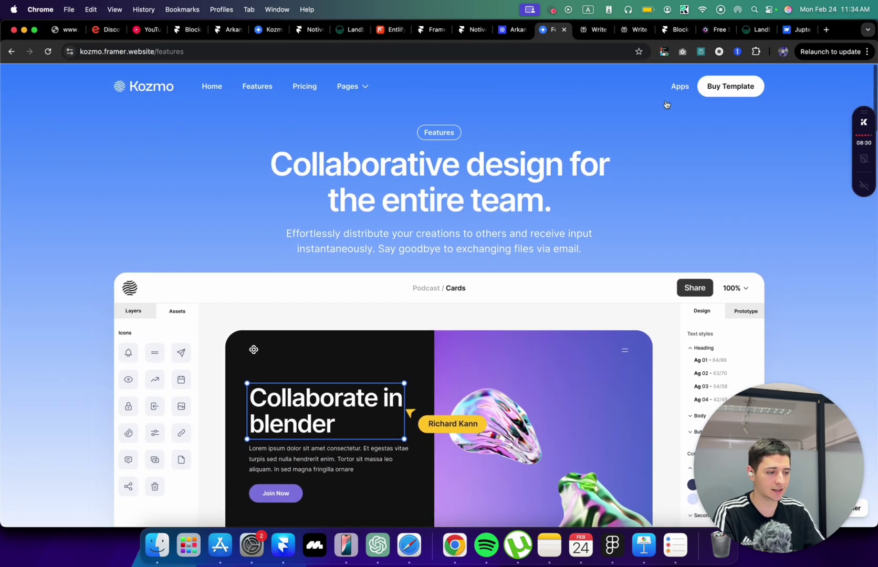
pyautogui.rightClick(731, 172)
pyautogui.click(611, 348)
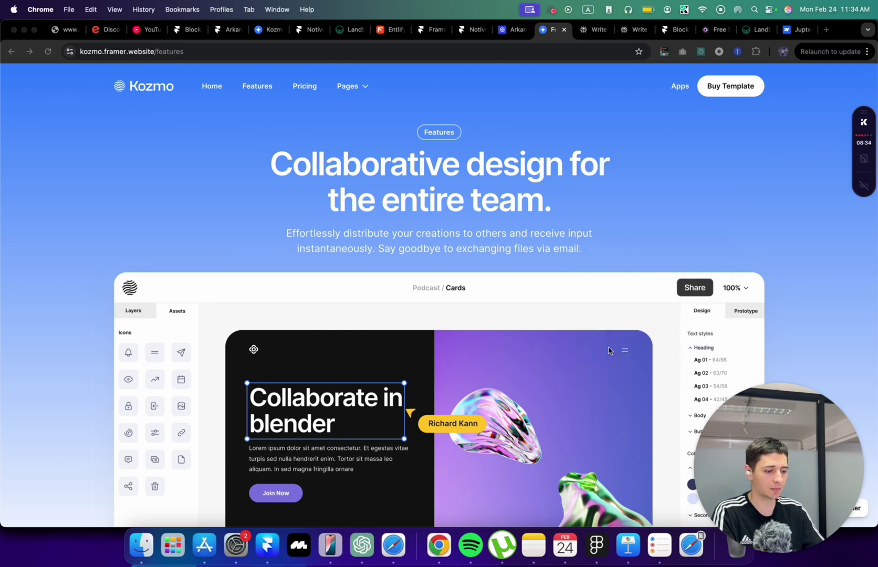
# Step: Check how the Kozmo Features page hero looks in the iPhone 14 Pro Max preview and return to the desktop view
pyautogui.scroll(-4, 371, 235)
pyautogui.scroll(5, 371, 236)
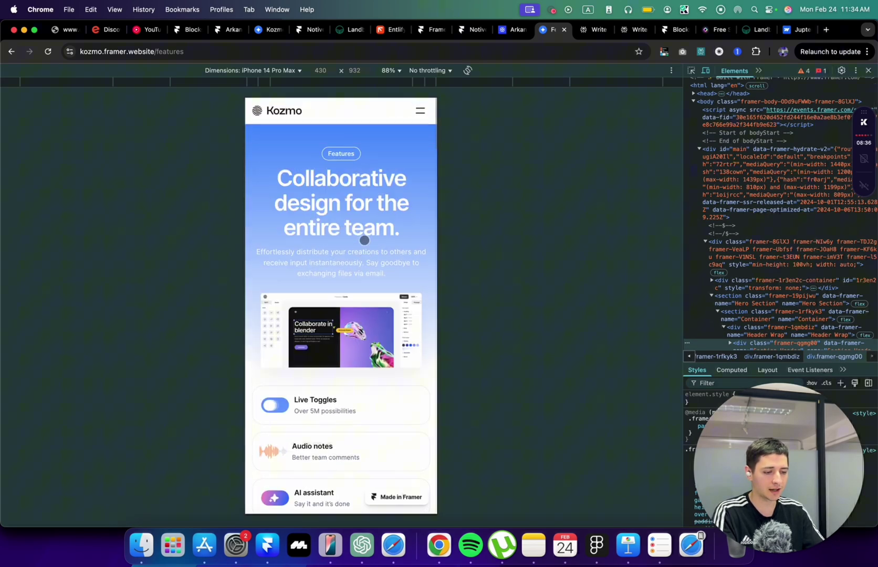
pyautogui.click(870, 71)
pyautogui.scroll(-1, 571, 202)
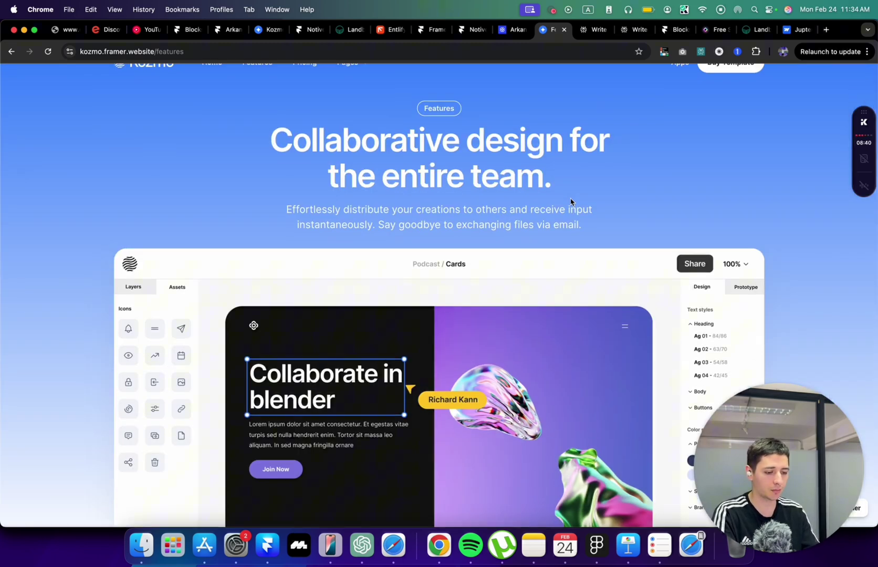
pyautogui.scroll(1, 570, 202)
# Step: Switch to Figma and compare the Features frame's hero section with the Kozmo Features page in Chrome
pyautogui.press('super+Tab')
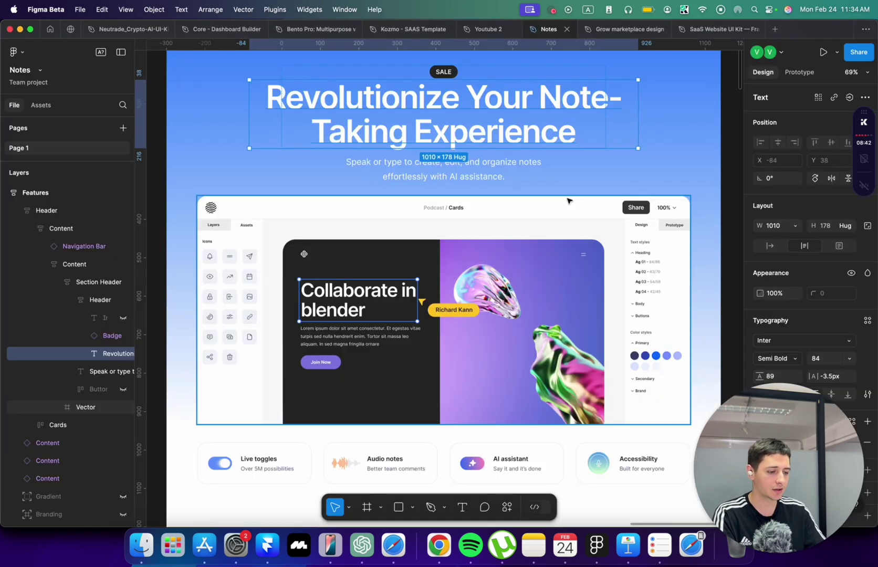
pyautogui.scroll(3, 567, 199)
pyautogui.scroll(-1, 566, 200)
pyautogui.scroll(1, 566, 200)
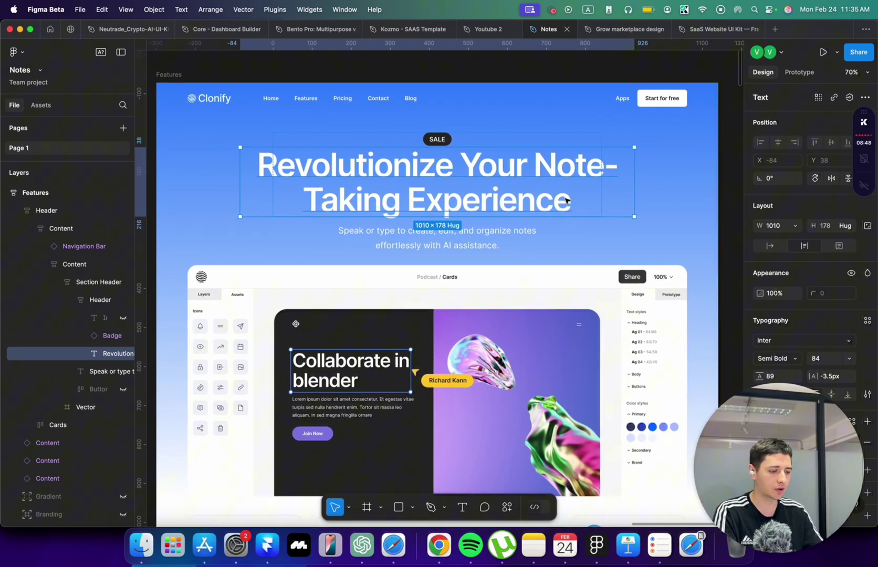
pyautogui.scroll(2, 566, 200)
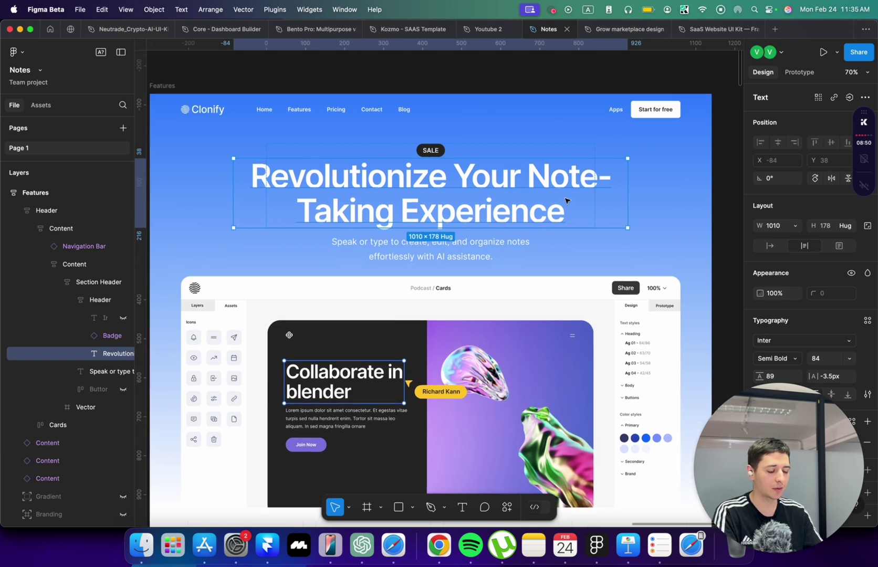
pyautogui.scroll(-3, 565, 200)
pyautogui.hscroll(-4, 566, 200)
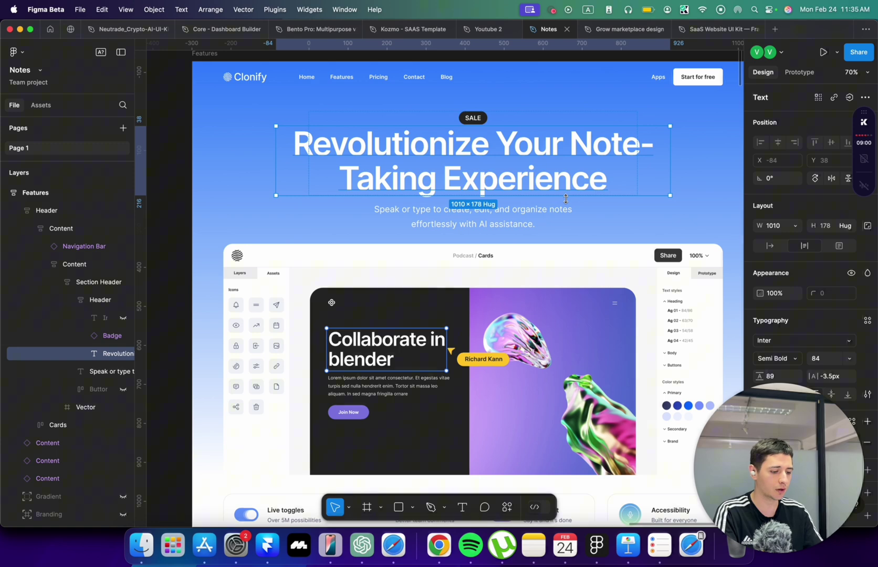
pyautogui.scroll(-3, 535, 196)
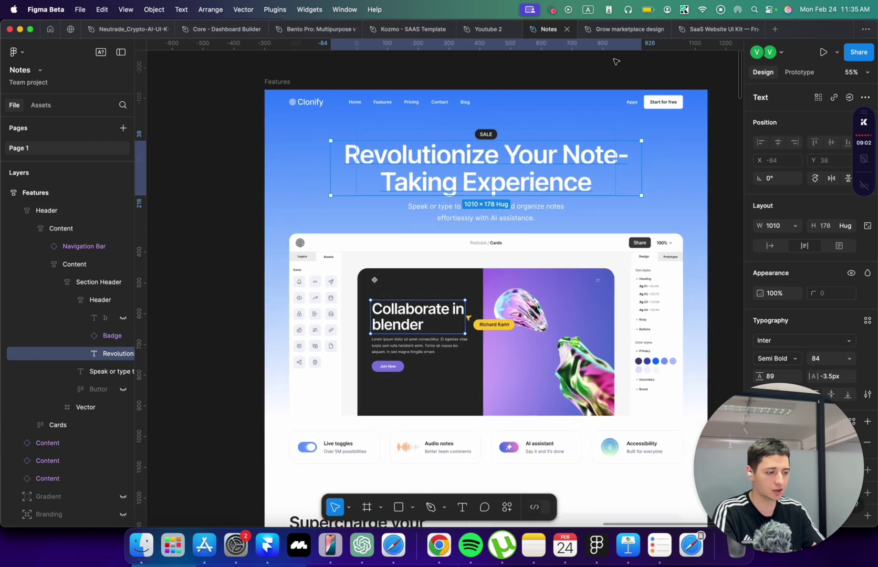
pyautogui.click(615, 62)
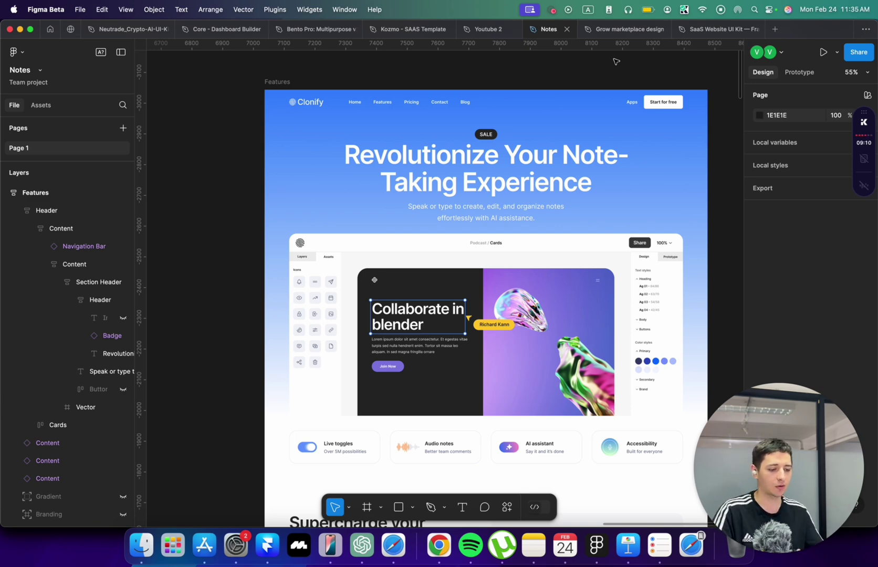
pyautogui.scroll(2, 595, 75)
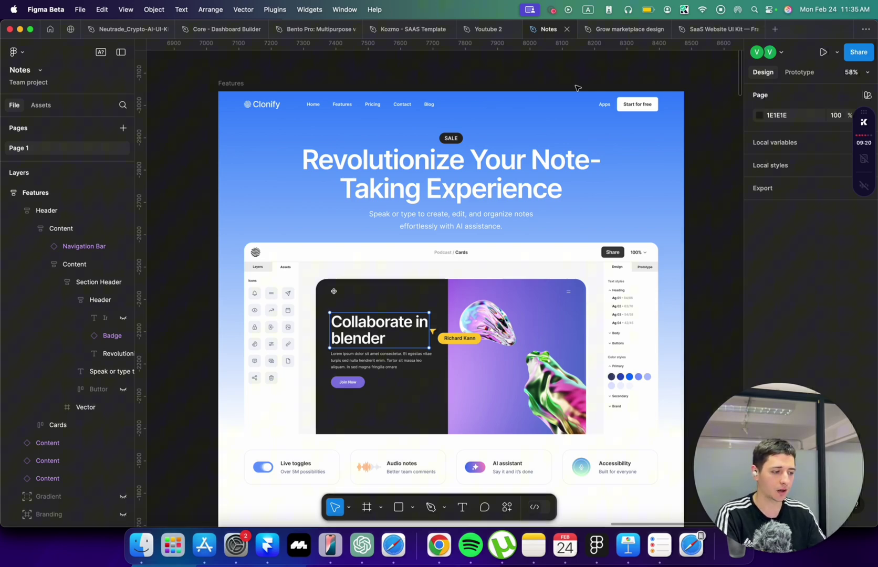
pyautogui.press('super+Tab')
pyautogui.scroll(-8, 548, 244)
pyautogui.scroll(4, 548, 245)
pyautogui.press('super+Tab')
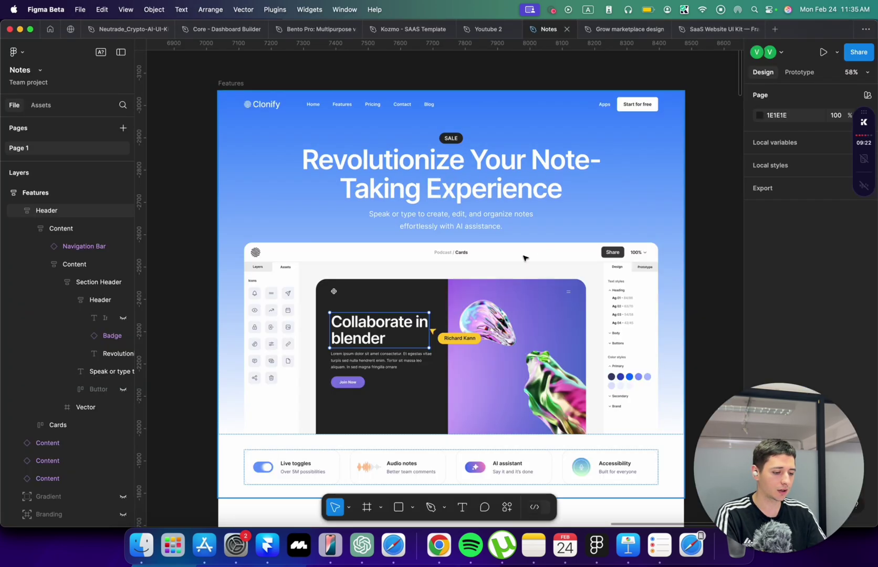
pyautogui.click(536, 257)
pyautogui.click(538, 259)
pyautogui.click(523, 282)
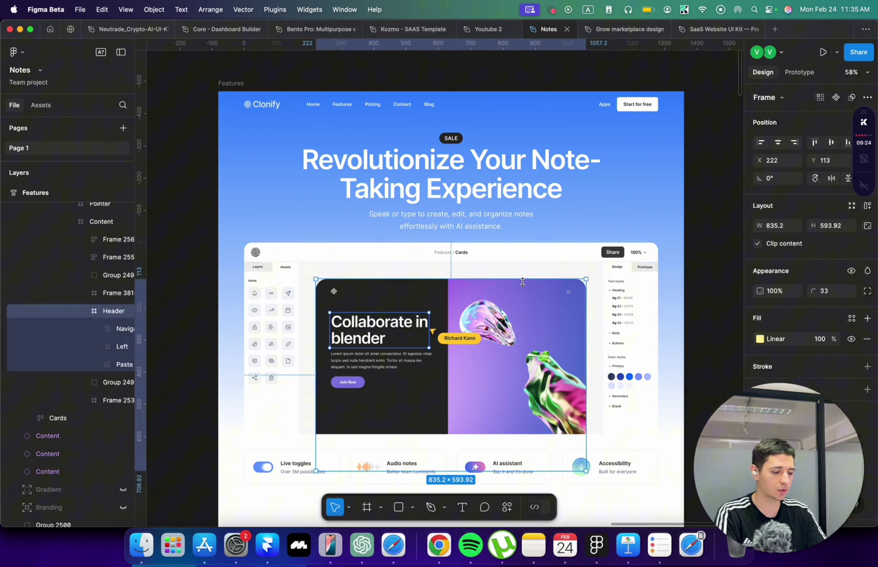
pyautogui.hotkey('shift', 'Return')
pyautogui.press('BackSpace')
pyautogui.press('super+z')
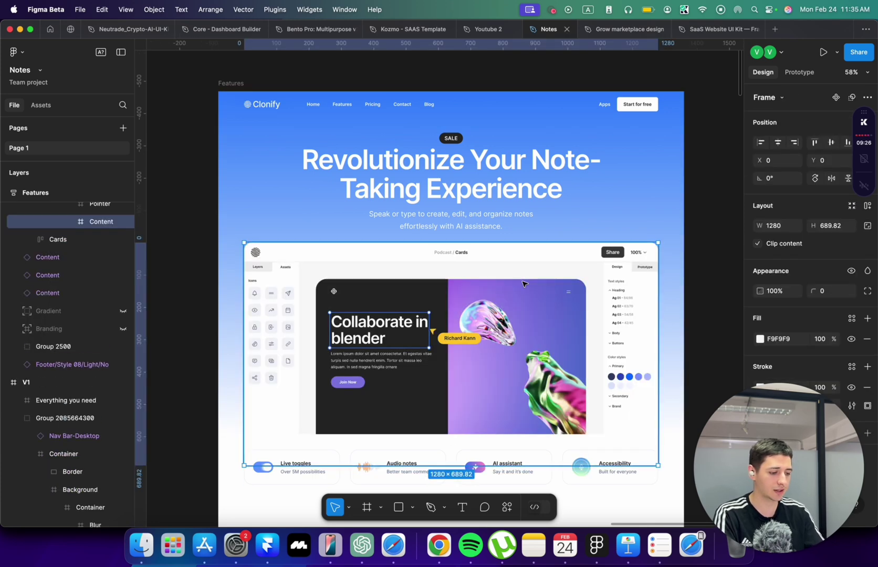
# Step: Delete the "Collaborate in blender" card, side panel items and toolbar contents from the Features hero's app mockup
pyautogui.click(523, 284)
pyautogui.press('Delete')
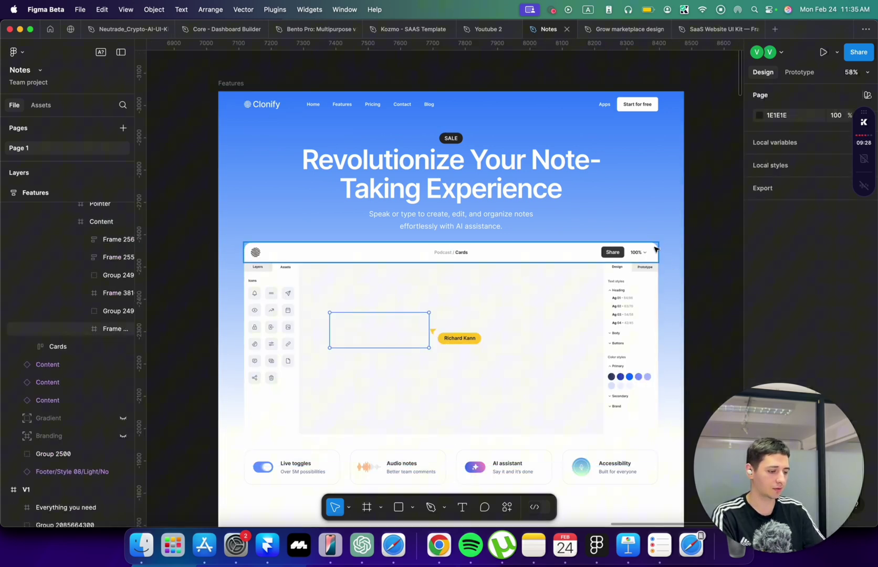
pyautogui.moveTo(662, 245); pyautogui.dragTo(257, 383)
pyautogui.press('Delete')
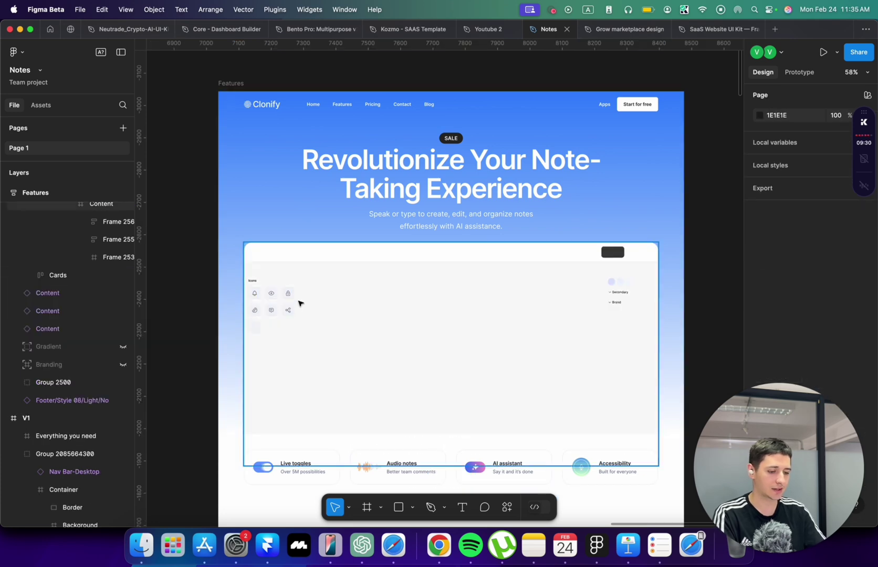
pyautogui.moveTo(318, 282); pyautogui.dragTo(237, 324)
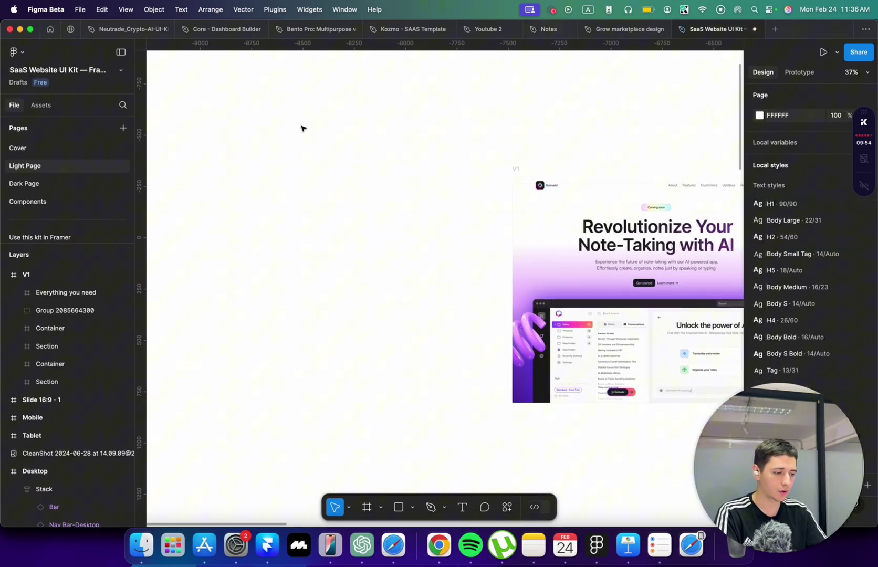
# Step: Paste the finished Homepage frame into the empty area beside V1 on the SaaS Website UI Kit's Light Page
pyautogui.rightClick(302, 127)
pyautogui.scroll(-3, 303, 118)
pyautogui.hscroll(-3, 303, 118)
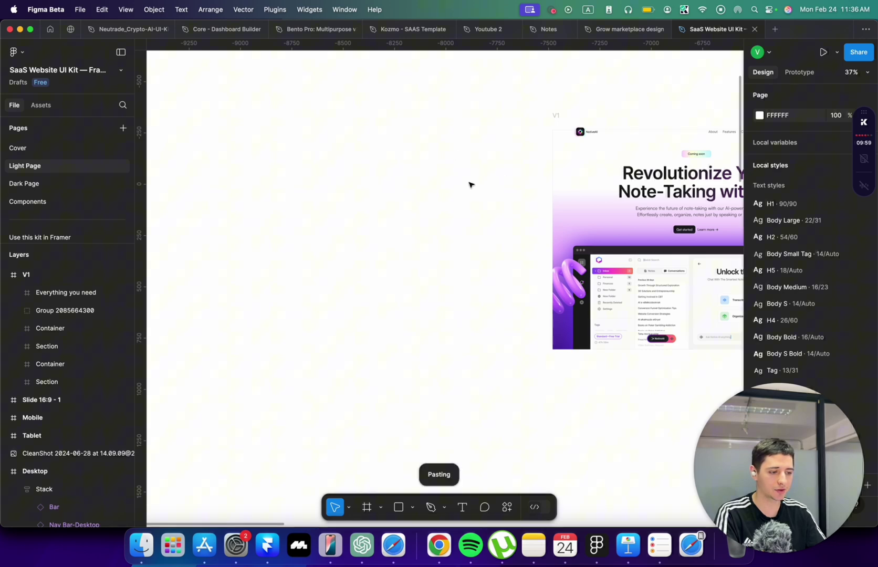
pyautogui.scroll(5, 471, 198)
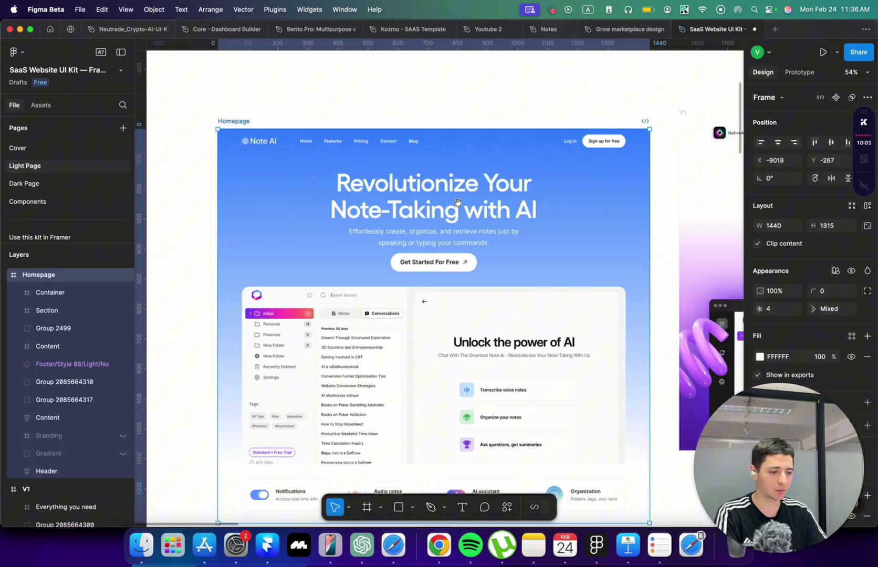
# Step: Examine the pasted Homepage design's hero copy, note app mockup and feature cards
pyautogui.scroll(-3, 486, 195)
pyautogui.scroll(-10, 427, 294)
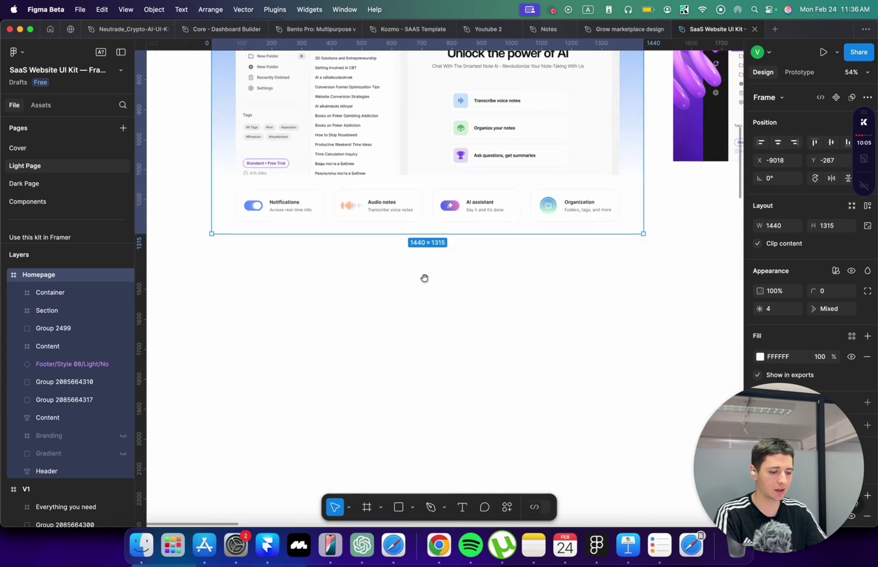
pyautogui.scroll(8, 280, 277)
pyautogui.scroll(-2, 339, 257)
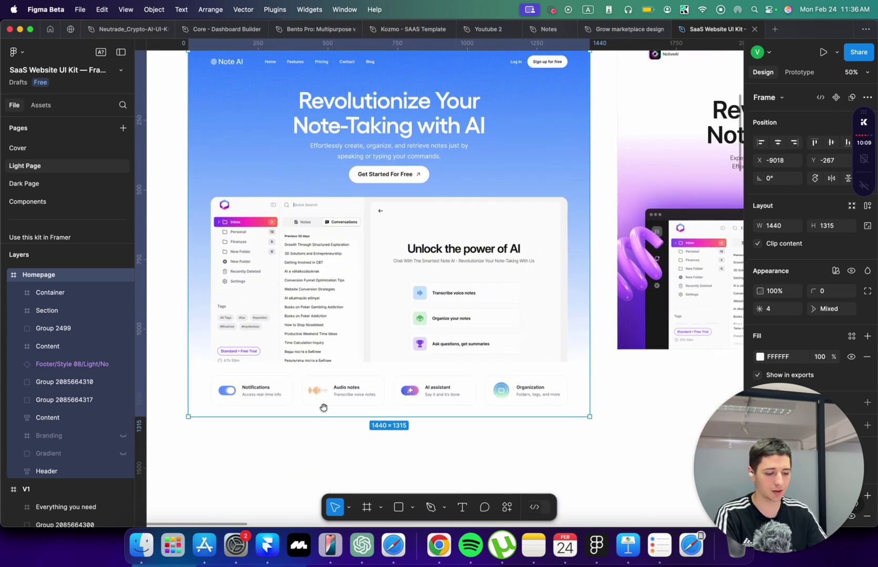
pyautogui.scroll(3, 323, 407)
pyautogui.scroll(-5, 555, 402)
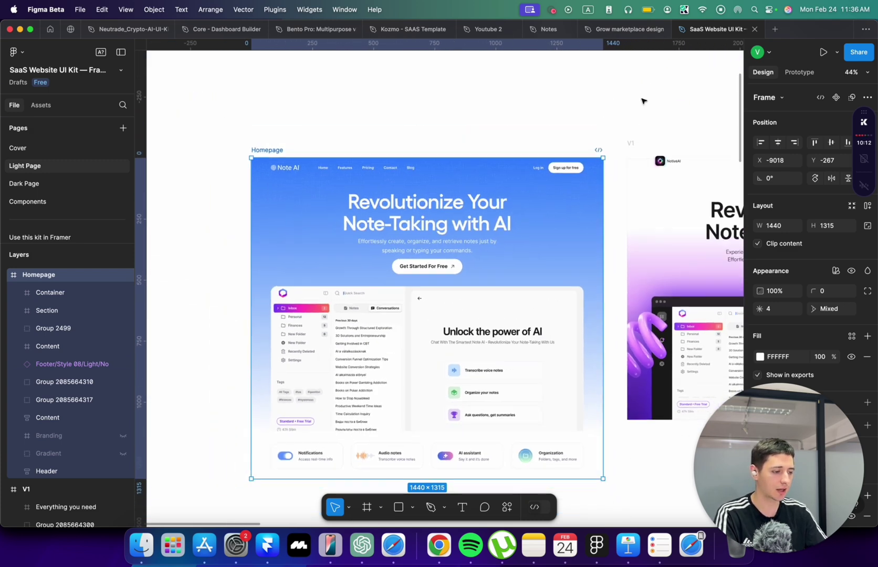
# Step: Move the Homepage frame closer to the V1 frame, to about X -8979 and Y -295
pyautogui.click(641, 100)
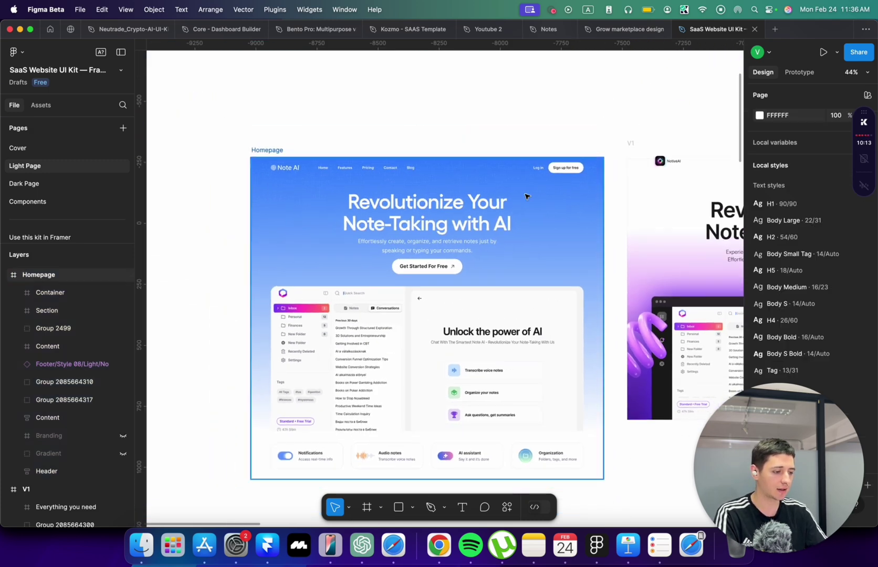
pyautogui.moveTo(256, 149); pyautogui.dragTo(264, 146)
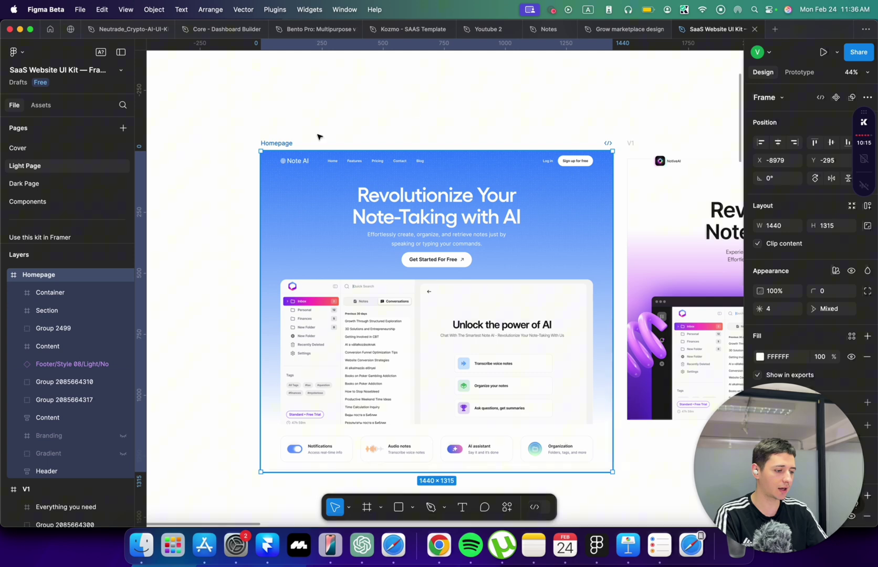
pyautogui.click(407, 112)
# Step: Switch to the pixkit website in Safari and examine its hero and feature sections as a design reference
pyautogui.press('super+Tab')
pyautogui.click(209, 282)
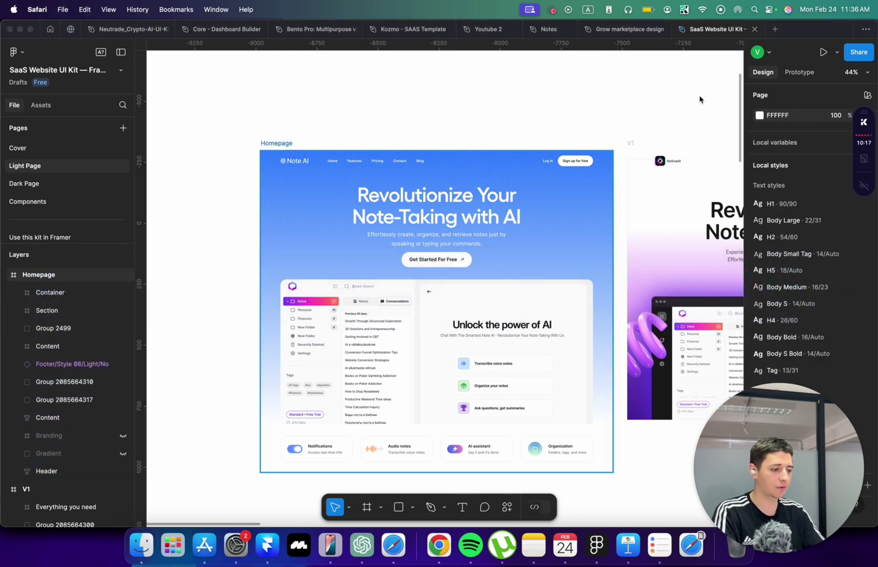
pyautogui.click(394, 547)
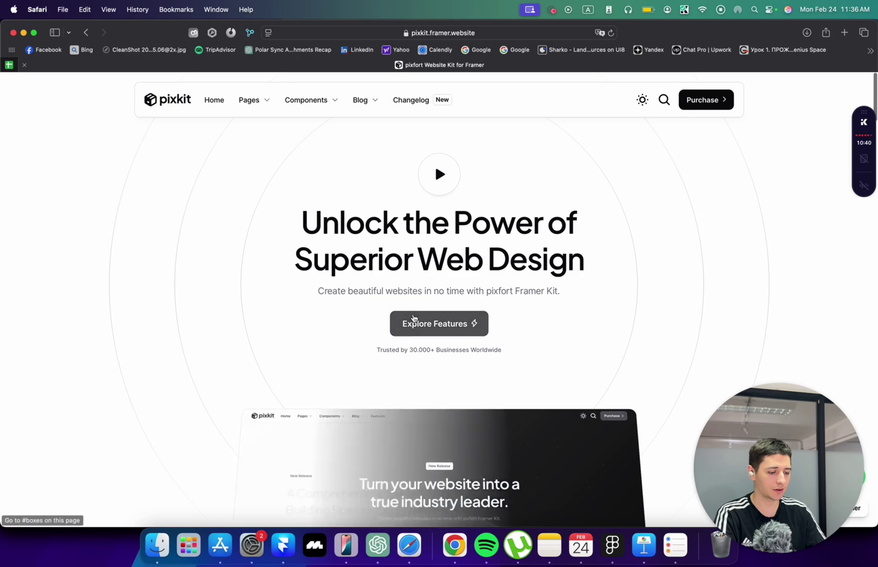
pyautogui.scroll(-10, 413, 318)
pyautogui.scroll(-5, 413, 318)
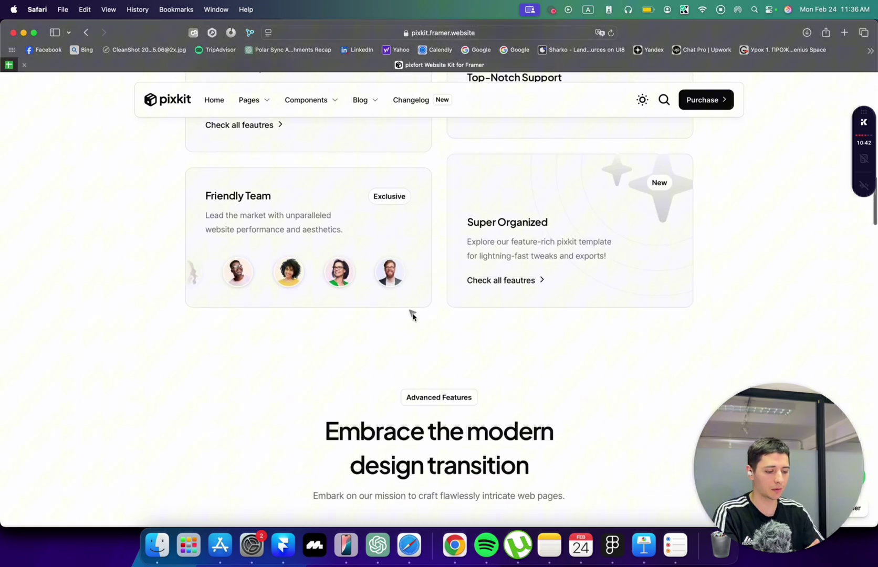
pyautogui.scroll(15, 412, 314)
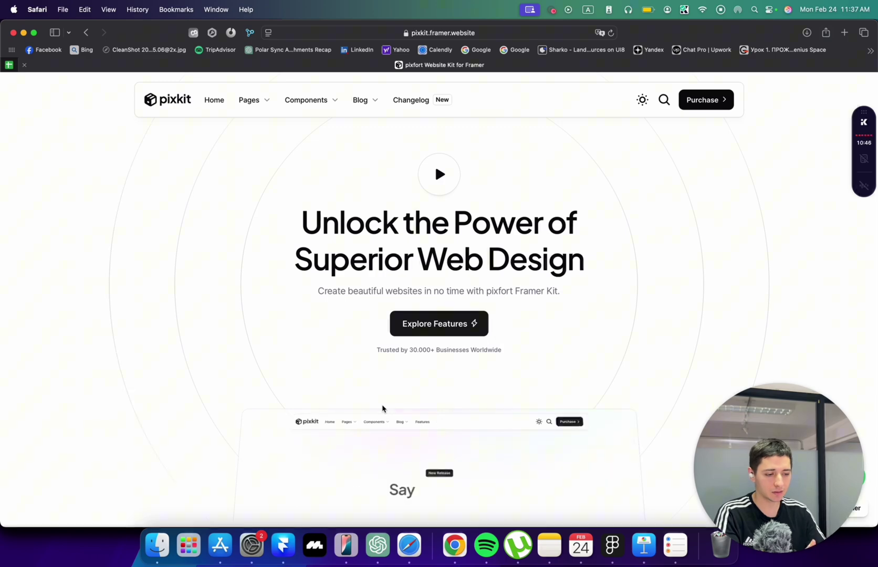
pyautogui.scroll(-10, 382, 409)
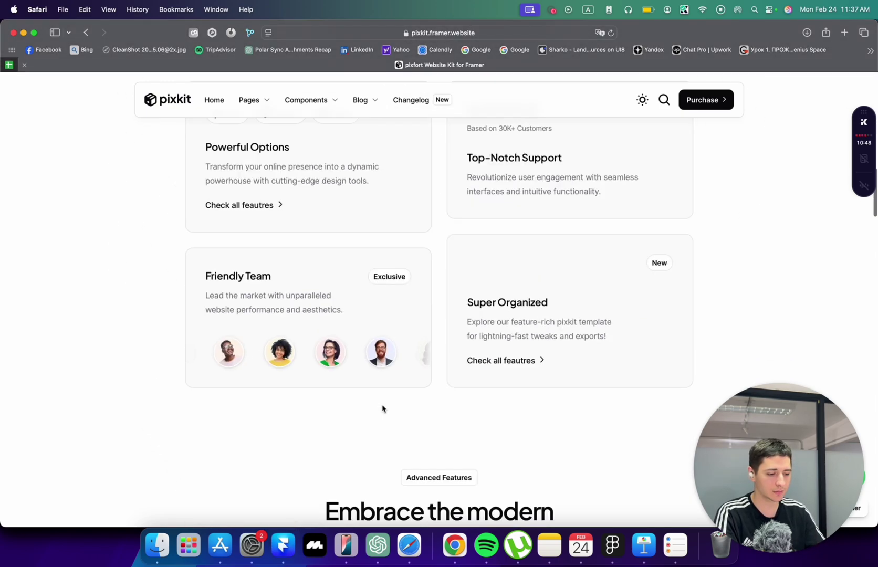
pyautogui.scroll(6, 450, 215)
pyautogui.scroll(-10, 452, 221)
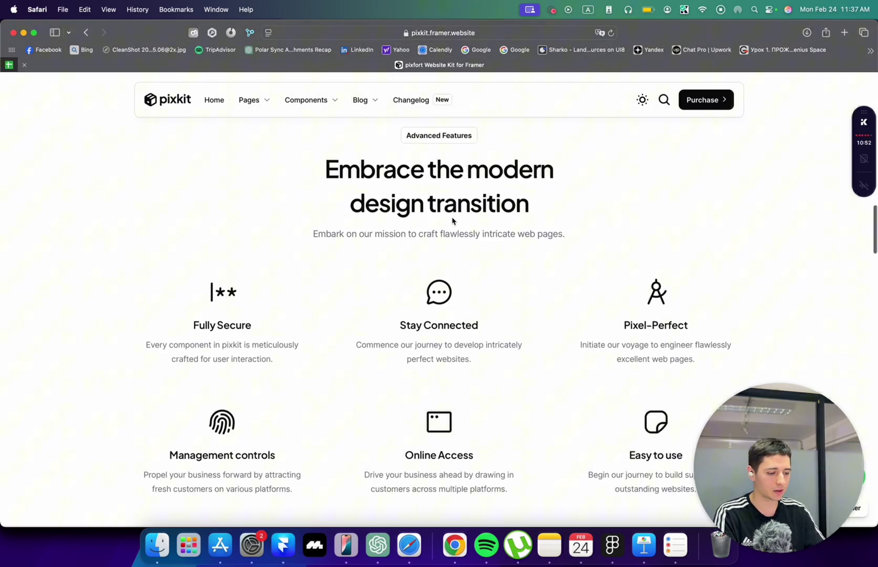
pyautogui.scroll(-2, 404, 263)
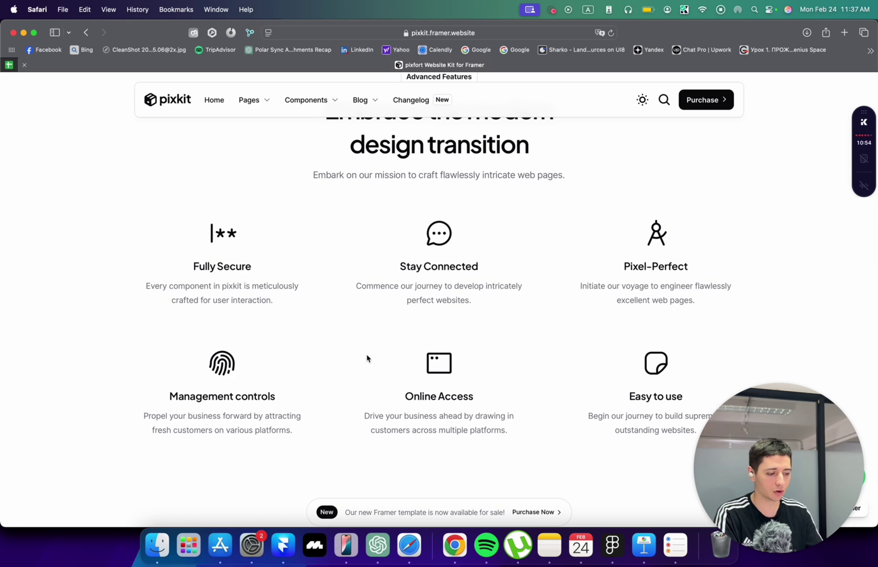
pyautogui.scroll(-1, 367, 358)
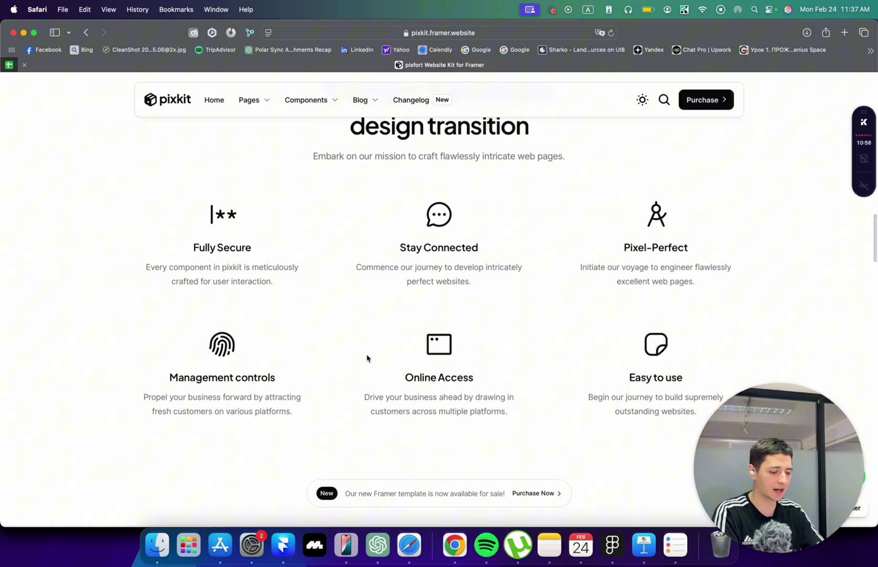
pyautogui.scroll(-2, 367, 359)
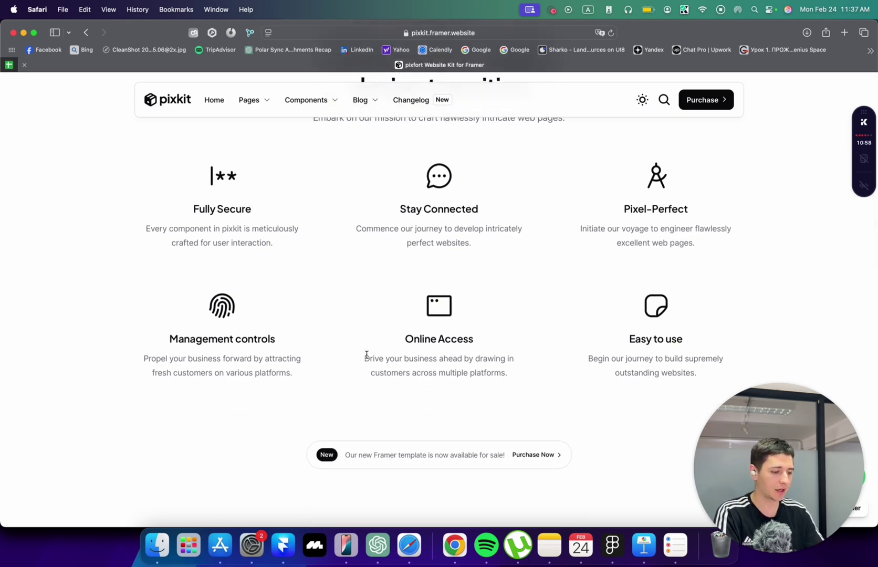
pyautogui.scroll(10, 366, 355)
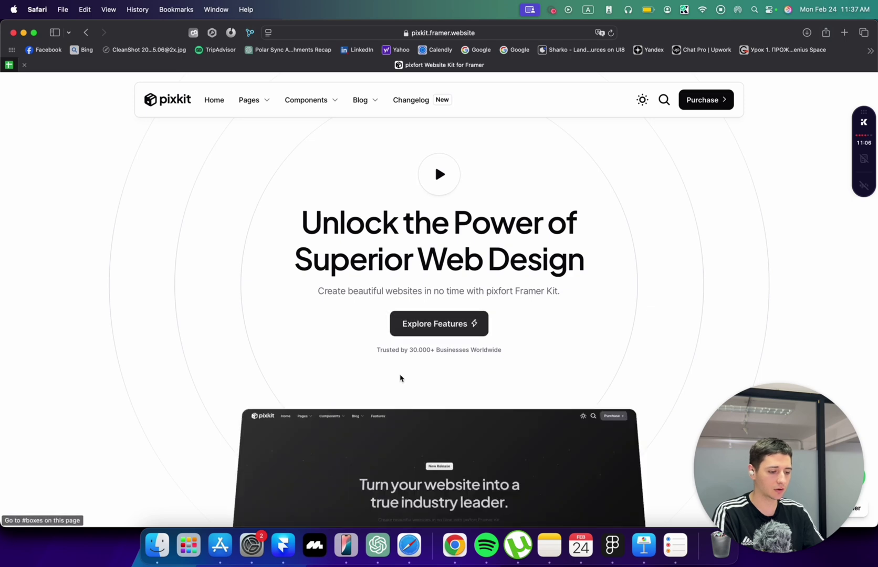
pyautogui.scroll(-2, 410, 376)
# Step: Return to Figma and paste the Desktop - 5 frame directly beside the Homepage frame
pyautogui.press('super+Tab')
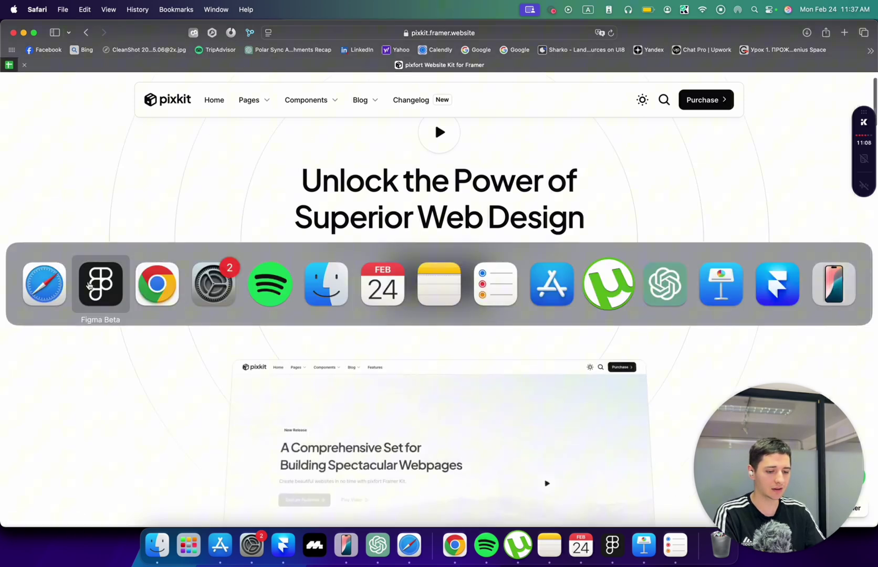
pyautogui.press('super+v')
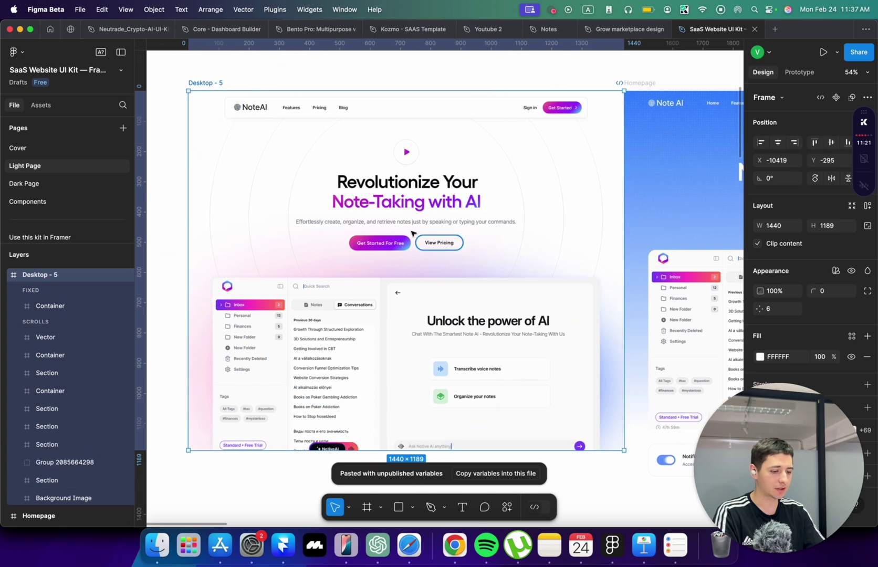
pyautogui.click(409, 239)
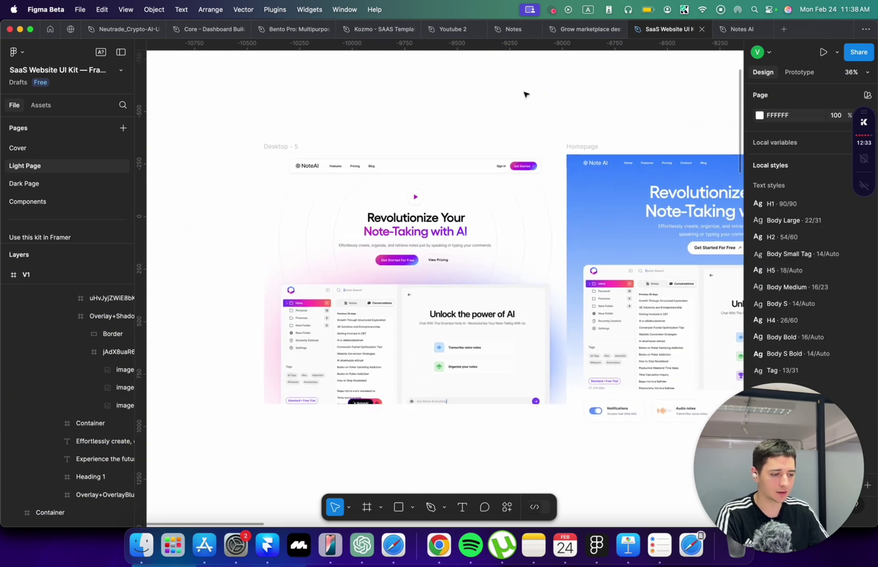
# Step: Paste the Inbox menu item frame and place it above Desktop - 5, at about X -9367 and Y -555
pyautogui.scroll(5, 525, 93)
pyautogui.press('super+v')
pyautogui.moveTo(439, 282); pyautogui.dragTo(503, 112)
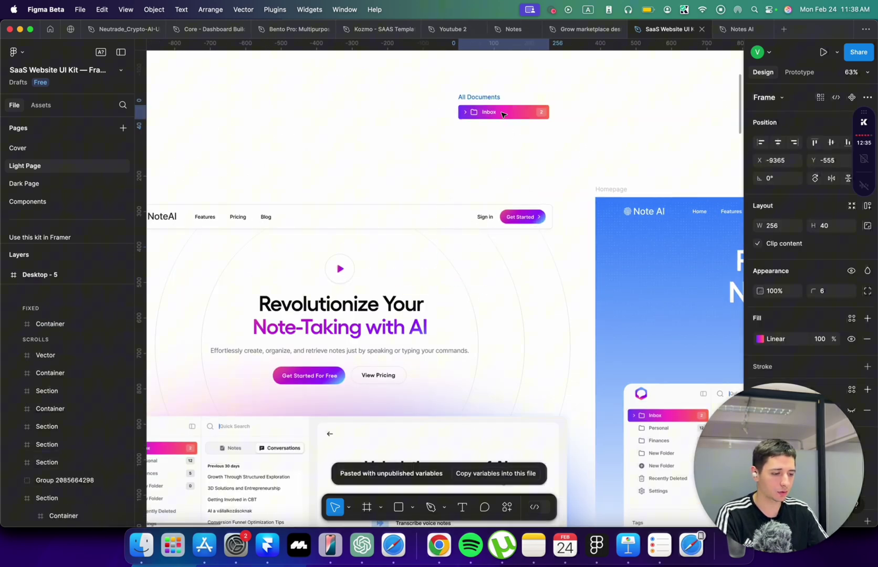
# Step: Save the pasted Inbox frame's linear gradient fill as a new colour style named "f"
pyautogui.click(851, 319)
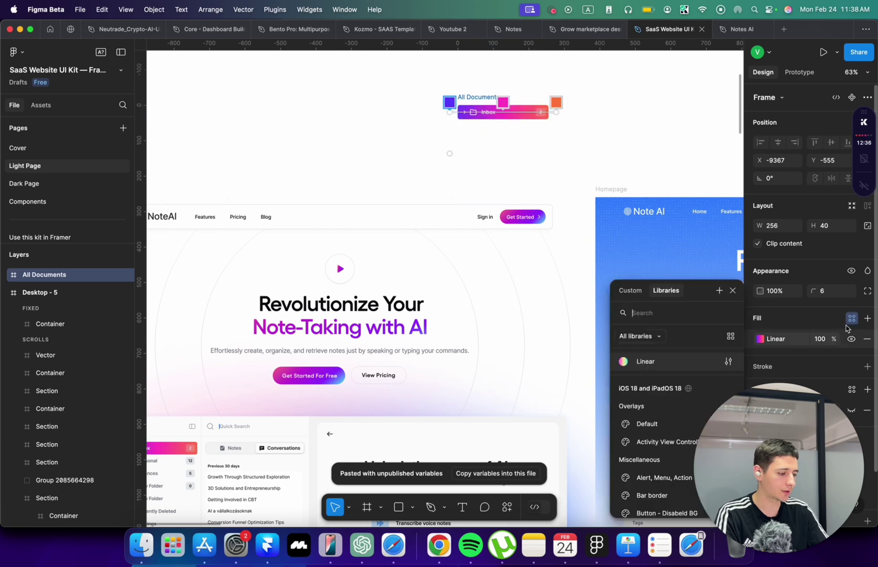
pyautogui.click(719, 291)
pyautogui.write('f')
pyautogui.press('Return')
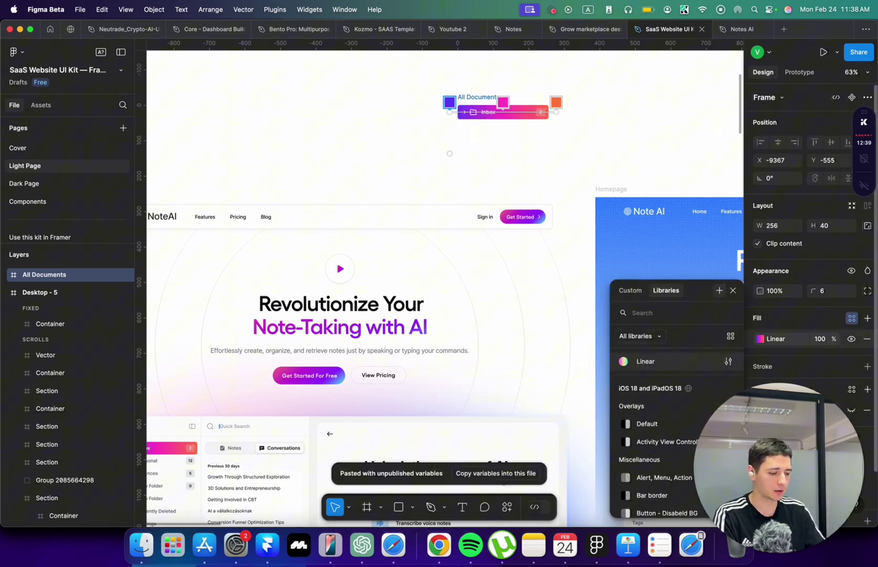
# Step: Apply the "f" gradient style to Desktop - 5's two Get Started buttons, the "Note-Taking with AI" heading line and the play icon
pyautogui.click(510, 211)
pyautogui.keyDown('super'); pyautogui.click(515, 214); pyautogui.keyUp('super')
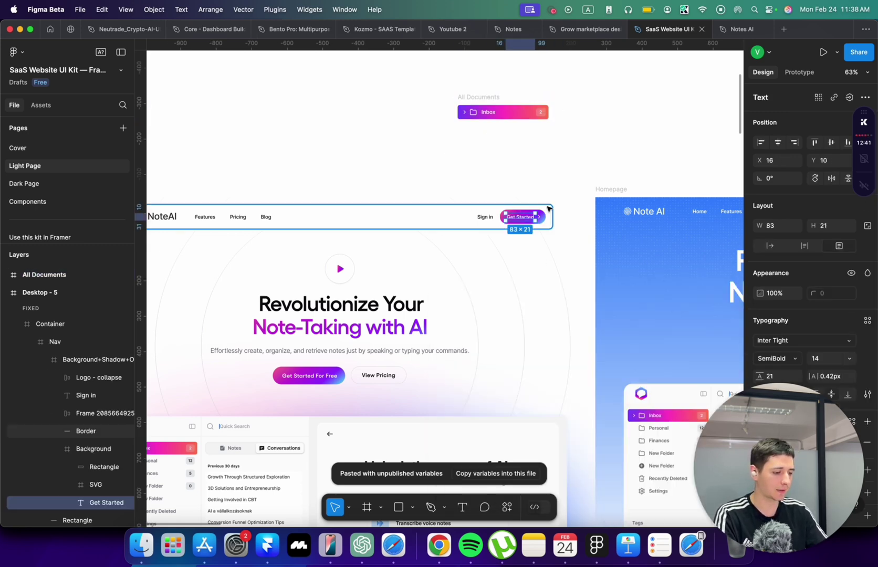
pyautogui.scroll(5, 547, 207)
pyautogui.keyDown('super'); pyautogui.click(540, 224); pyautogui.keyUp('super')
pyautogui.scroll(-7, 539, 225)
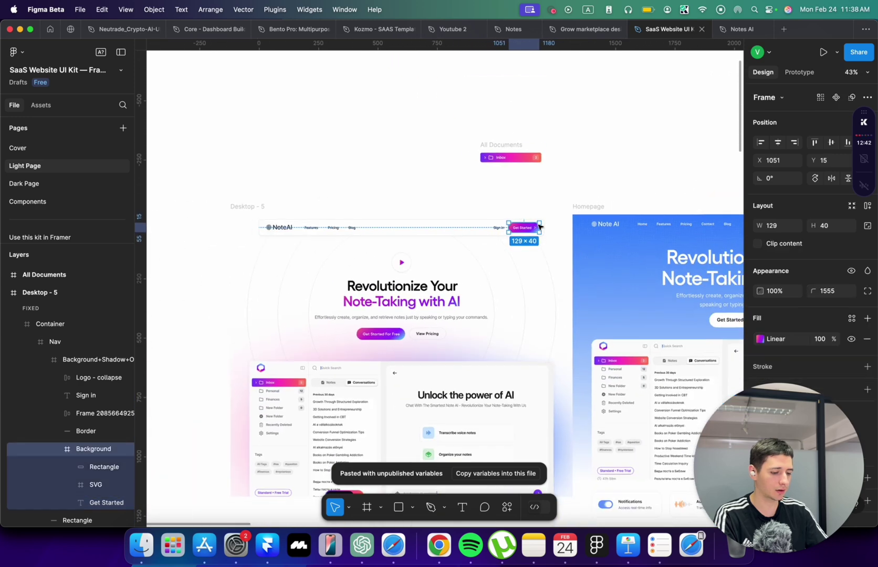
pyautogui.keyDown('shift'); pyautogui.click(401, 335); pyautogui.keyUp('shift')
pyautogui.keyDown('shift'); pyautogui.click(437, 308); pyautogui.keyUp('shift')
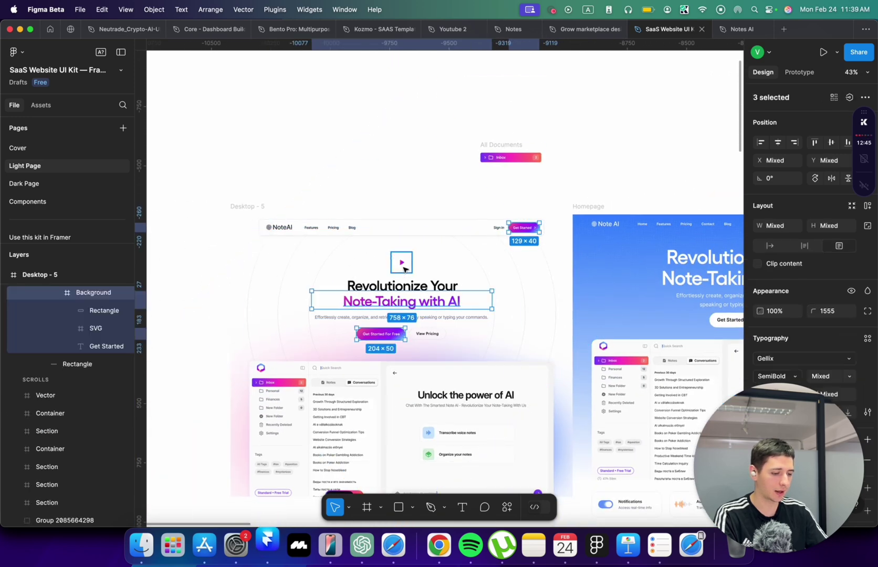
pyautogui.keyDown('shift'); pyautogui.click(402, 262); pyautogui.keyUp('shift')
pyautogui.scroll(-10, 734, 295)
pyautogui.scroll(-3, 803, 354)
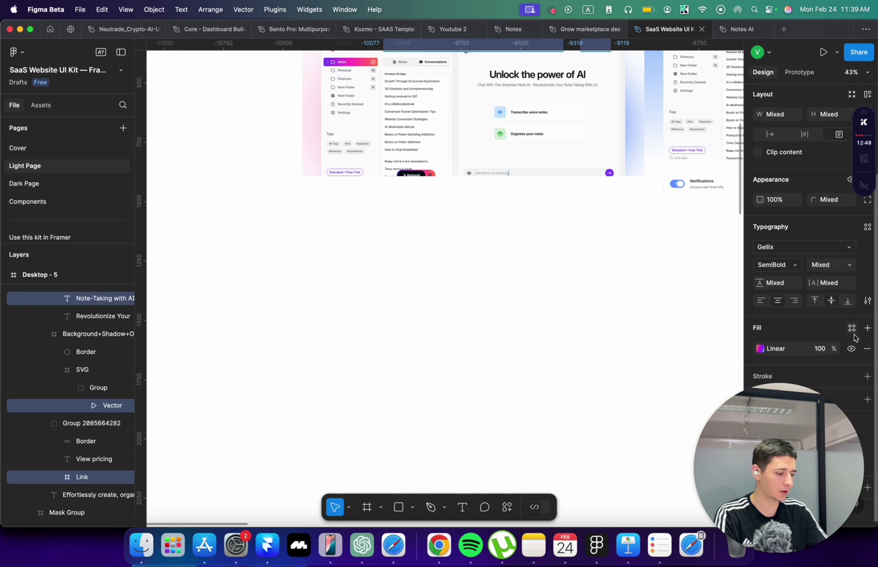
pyautogui.click(851, 328)
pyautogui.click(657, 382)
pyautogui.scroll(7, 633, 226)
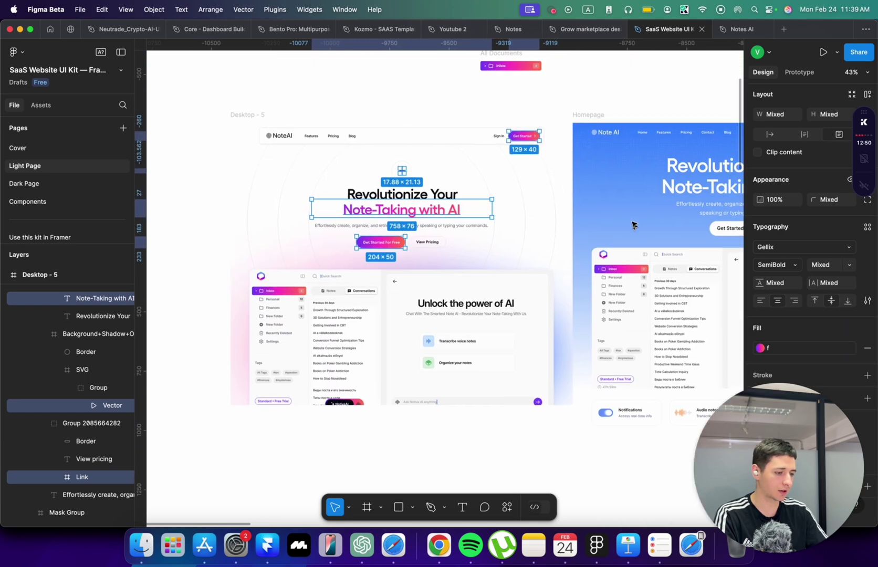
pyautogui.click(564, 82)
# Step: Detach the play icon's gradient from the style and stretch it diagonally beyond the icon's lower right
pyautogui.scroll(3, 538, 117)
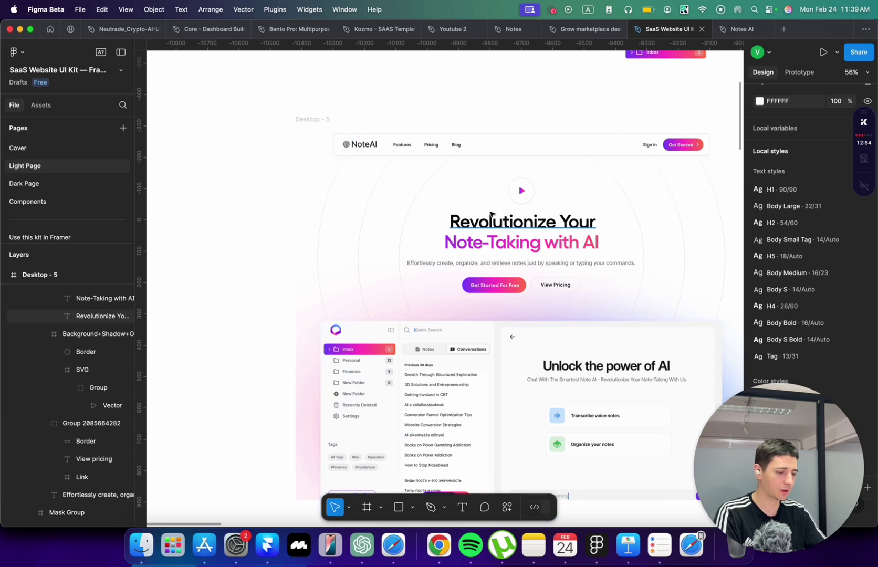
pyautogui.click(523, 192)
pyautogui.scroll(10, 523, 192)
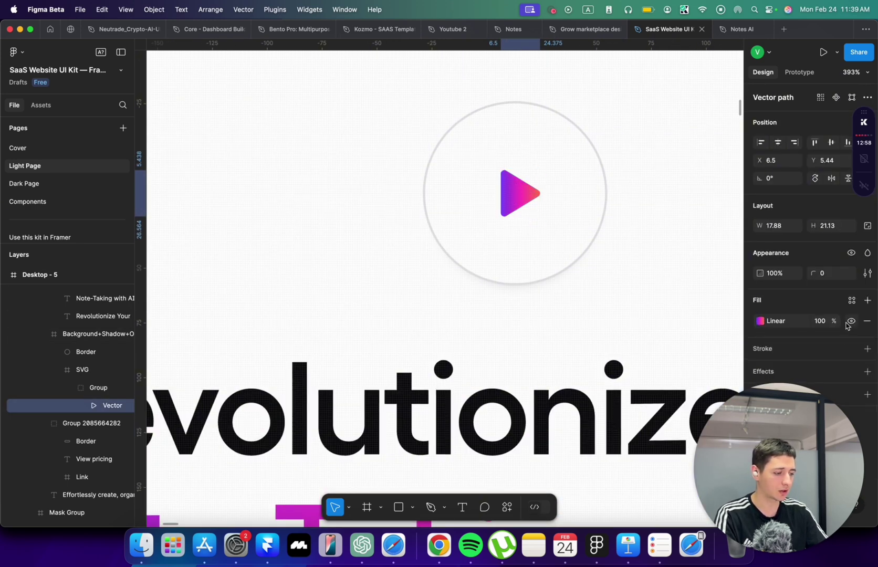
pyautogui.click(762, 321)
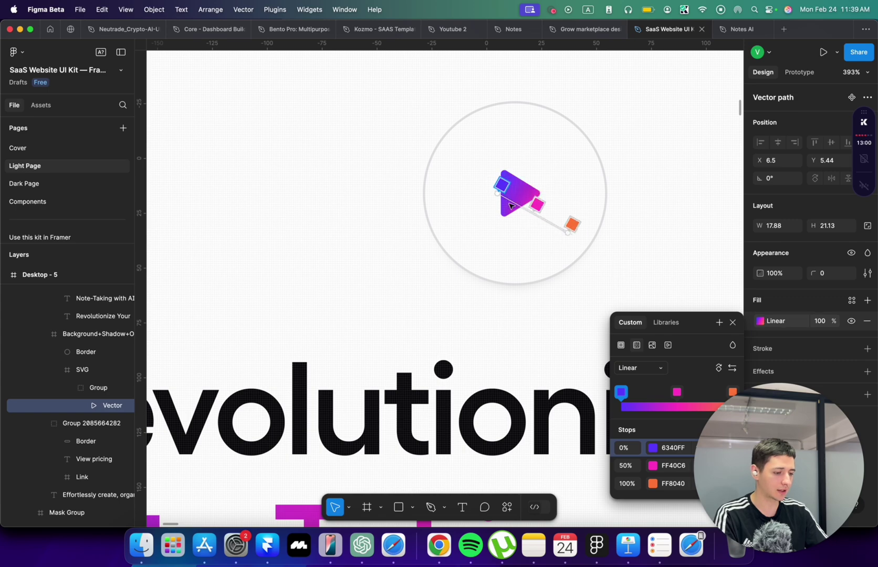
pyautogui.scroll(-10, 608, 147)
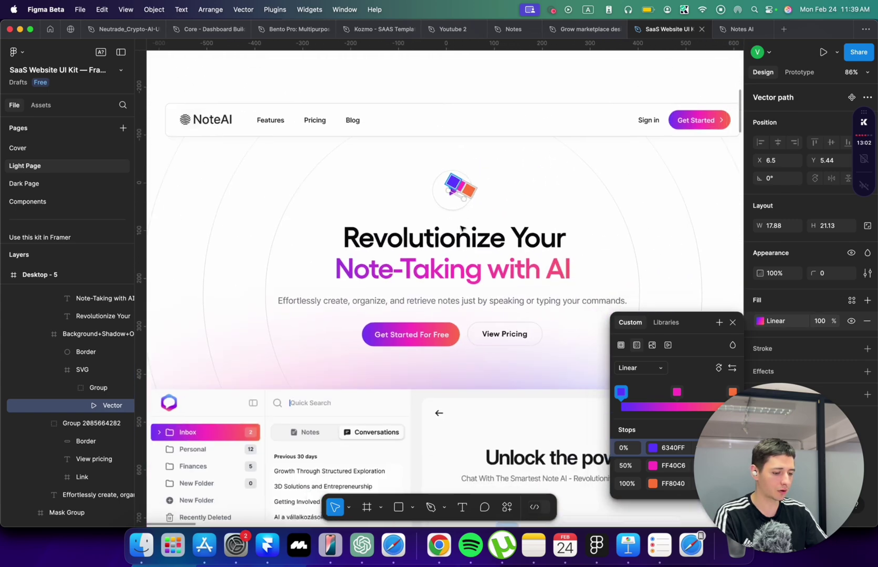
pyautogui.scroll(2, 486, 148)
pyautogui.click(504, 94)
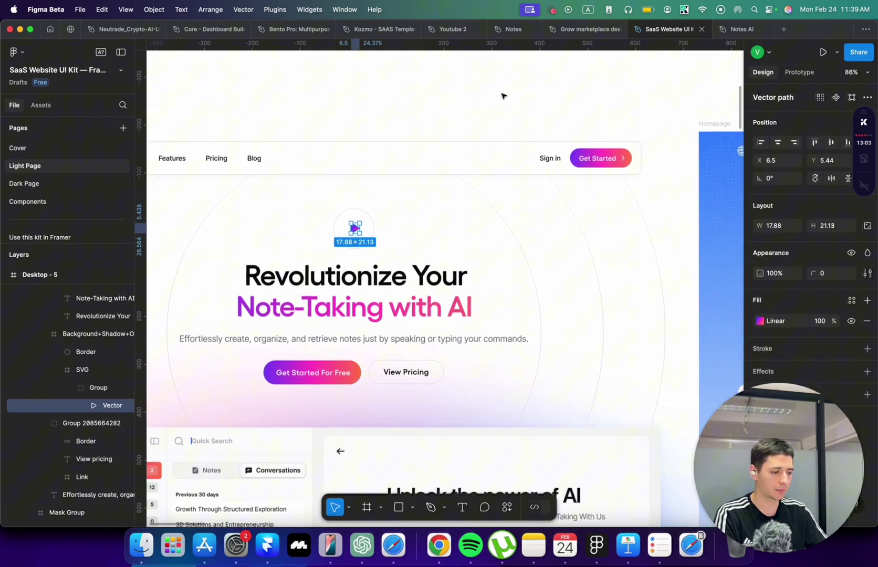
# Step: Stretch the "Get Started For Free" button's linear gradient diagonally past its lower-right edge
pyautogui.keyDown('super'); pyautogui.click(356, 359); pyautogui.keyUp('super')
pyautogui.click(355, 369)
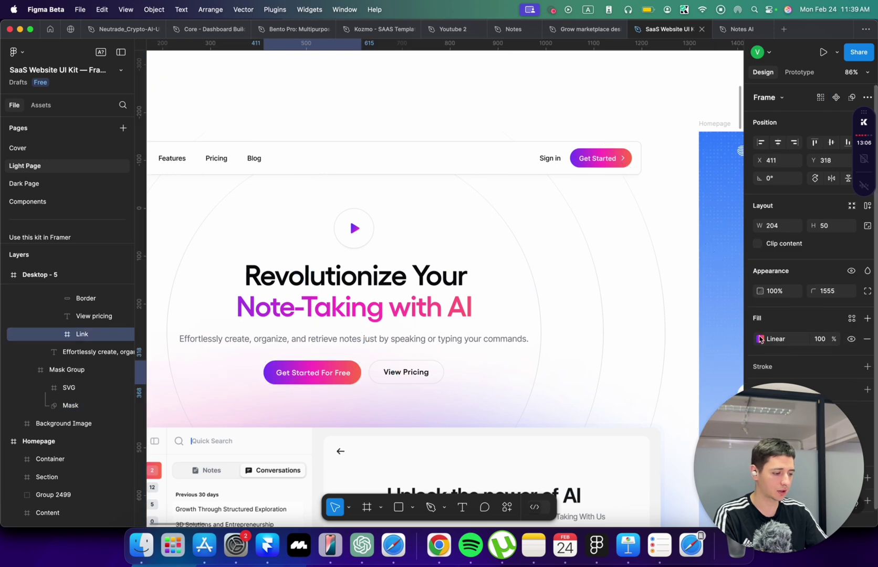
pyautogui.click(760, 339)
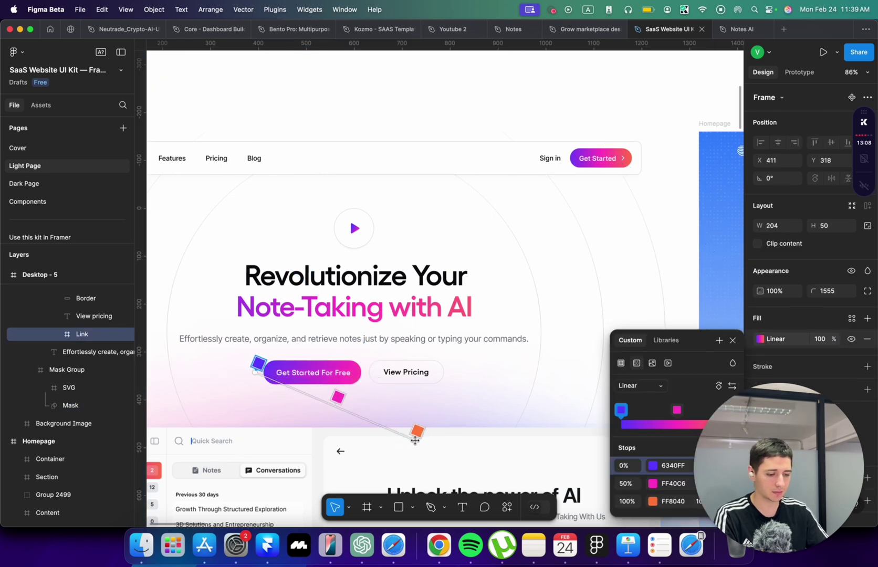
pyautogui.press('Escape')
# Step: Copy the "Get Started For Free" button's properties onto the navigation bar's "Get Started" button
pyautogui.press('alt')
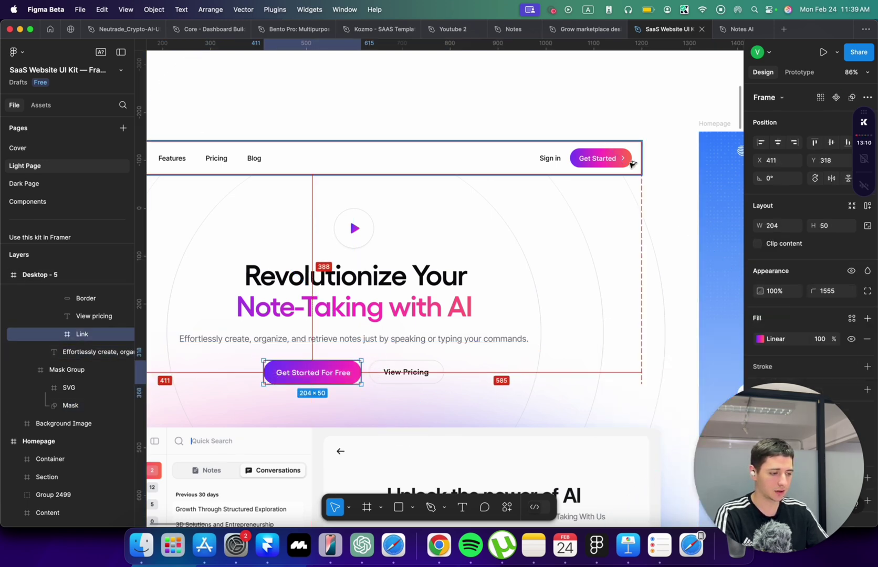
pyautogui.keyDown('super'); pyautogui.click(628, 158); pyautogui.keyUp('super')
pyautogui.press('alt+super+v')
pyautogui.click(596, 111)
pyautogui.scroll(-5, 596, 112)
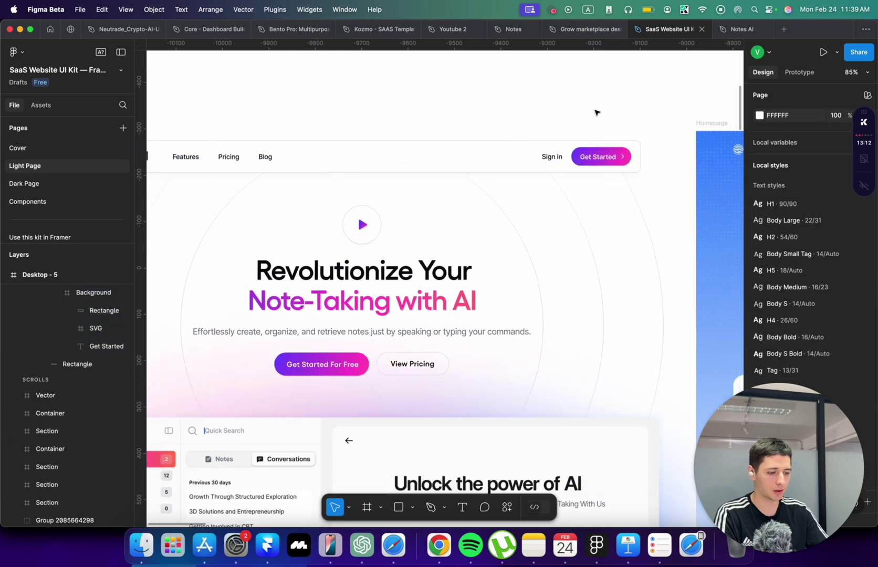
# Step: Hide the interface and compare the Desktop - 5, Homepage and V1 hero designs side by side
pyautogui.hscroll(5, 595, 112)
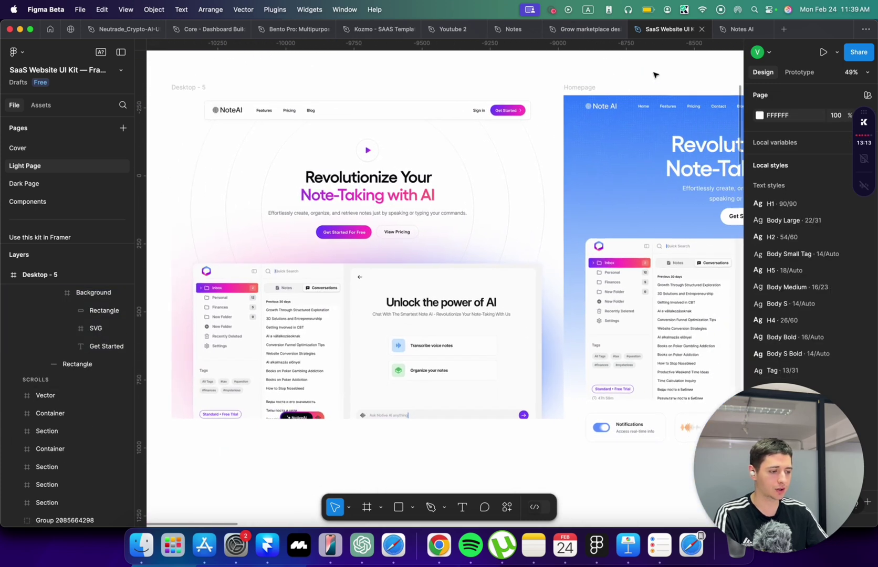
pyautogui.press('super+backslash')
pyautogui.scroll(-3, 413, 81)
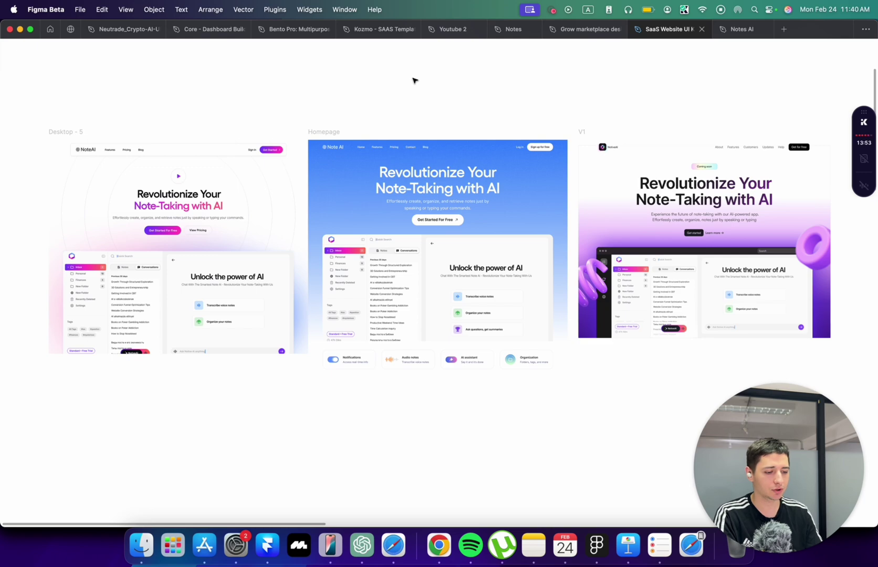
pyautogui.scroll(10, 386, 114)
pyautogui.hscroll(10, 386, 115)
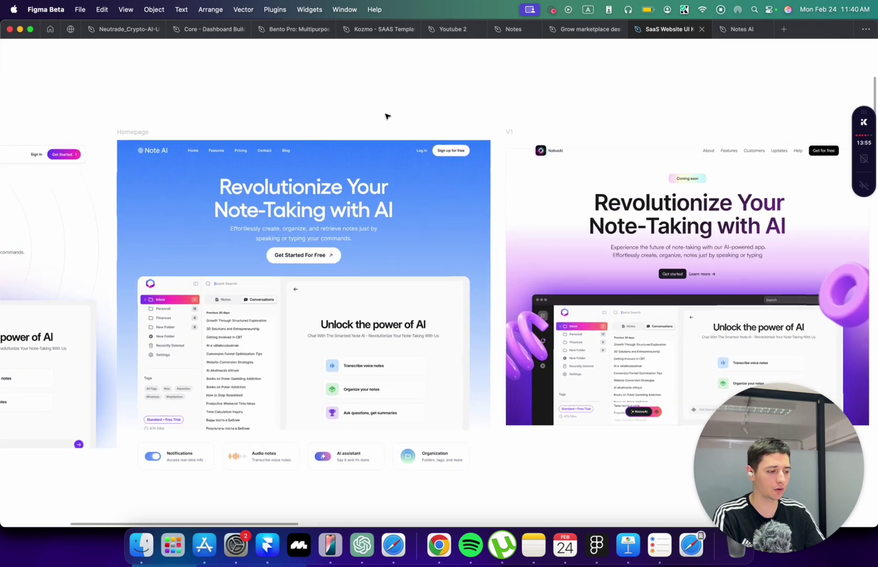
pyautogui.hscroll(2, 386, 115)
pyautogui.scroll(3, 386, 115)
pyautogui.hscroll(-15, 385, 116)
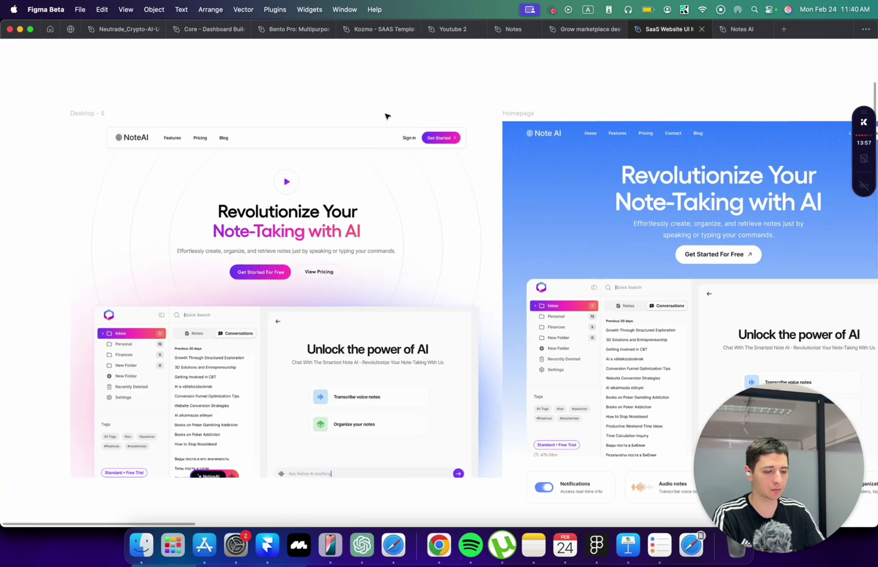
# Step: Switch to the pixkit website in Safari and examine its hero, feature and review sections
pyautogui.press('super+Tab')
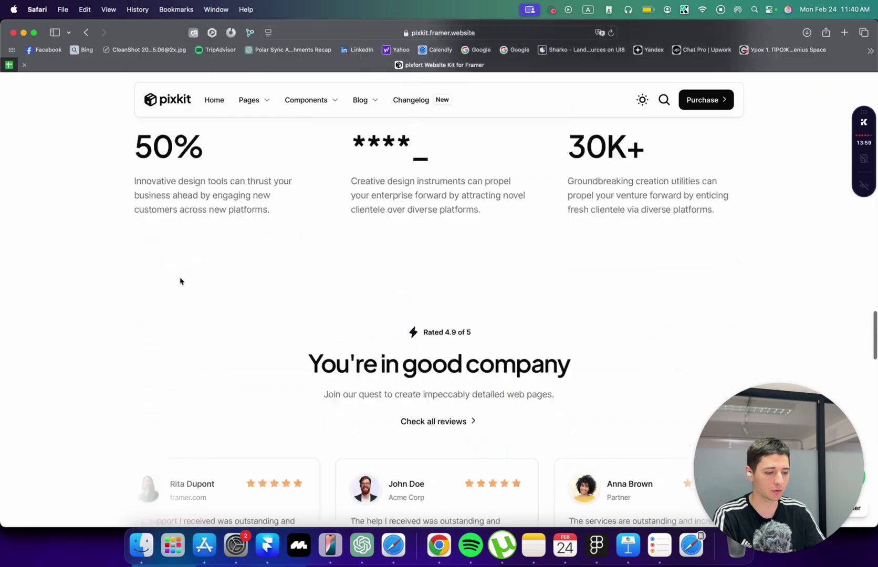
pyautogui.scroll(5, 180, 280)
pyautogui.scroll(15, 180, 281)
pyautogui.scroll(-10, 180, 281)
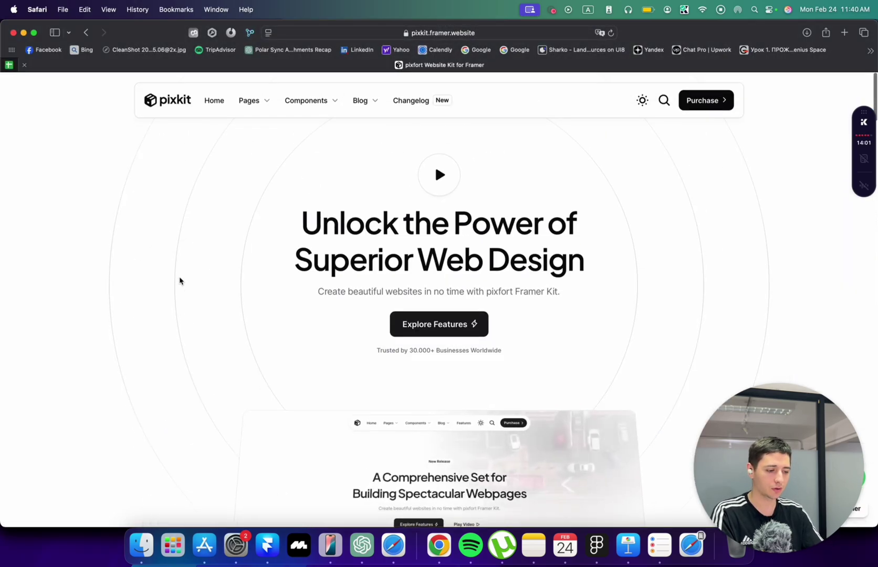
pyautogui.scroll(-15, 180, 280)
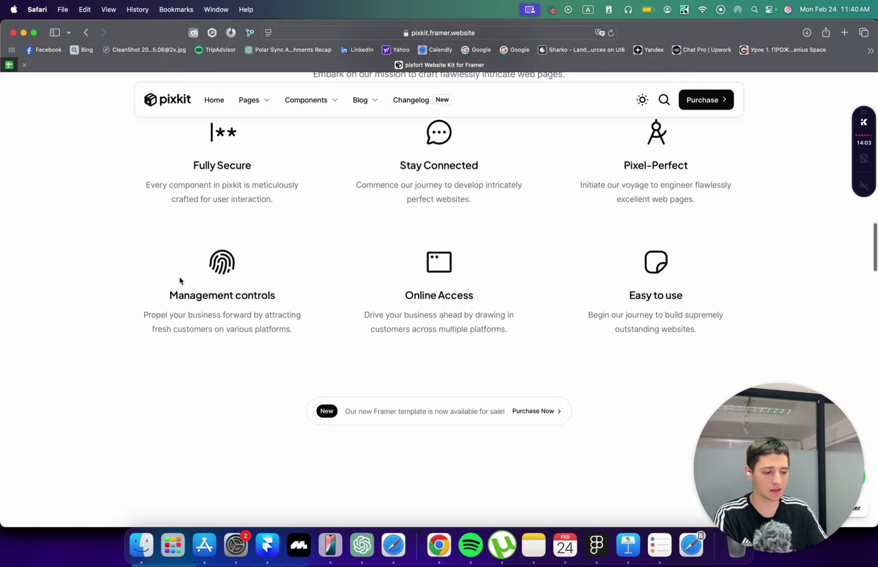
pyautogui.scroll(-10, 180, 281)
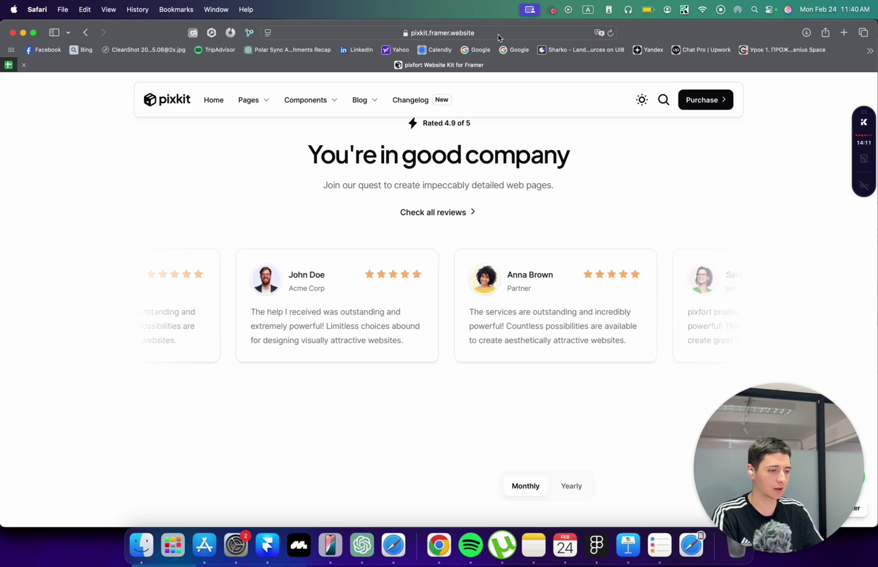
# Step: Load the Kozmo template website and examine the sections of its Features page
pyautogui.click(498, 34)
pyautogui.write('kozmo')
pyautogui.press('Return')
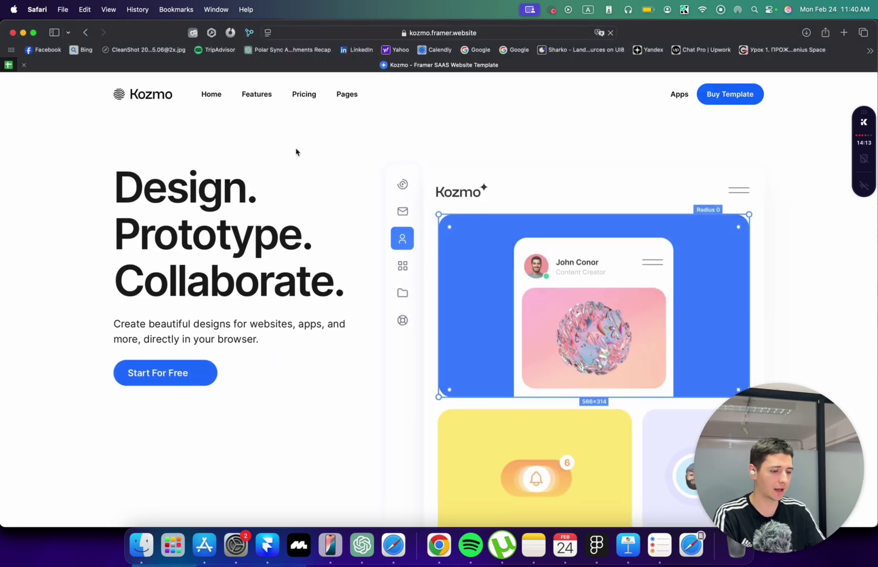
pyautogui.click(261, 98)
pyautogui.scroll(-10, 371, 343)
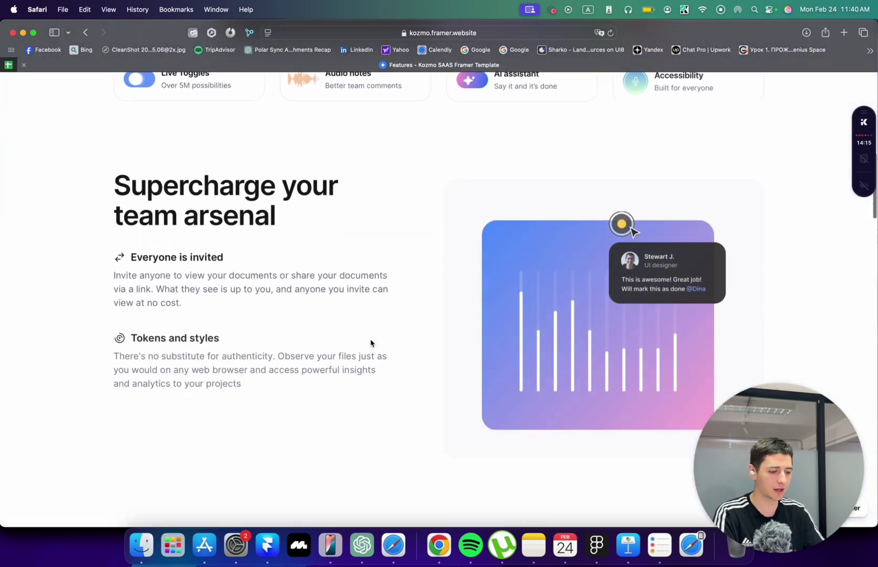
pyautogui.scroll(-20, 371, 343)
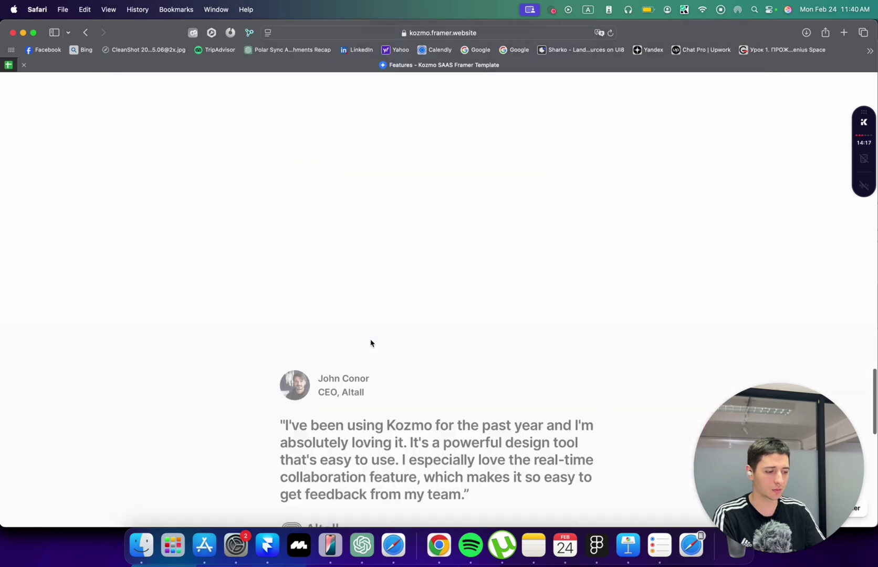
pyautogui.scroll(7, 371, 343)
pyautogui.scroll(-15, 371, 342)
pyautogui.scroll(10, 370, 343)
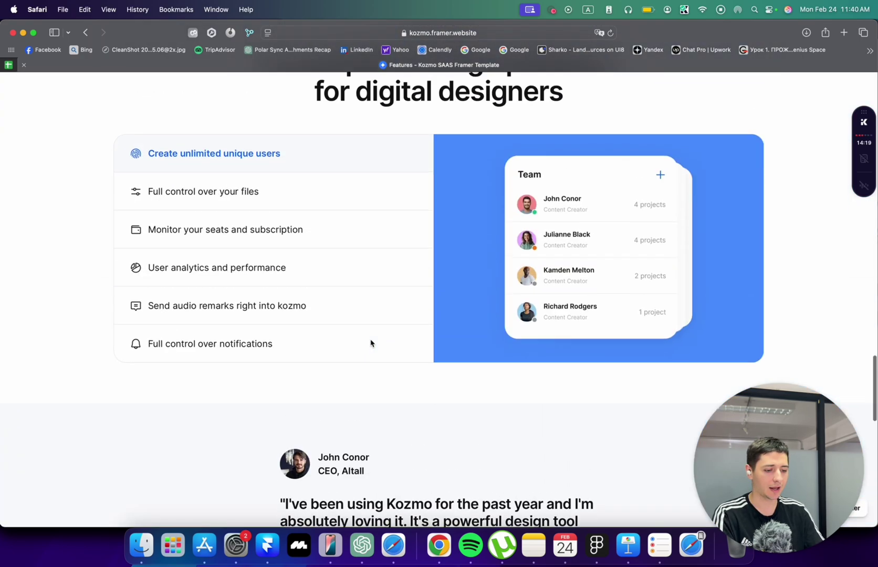
# Step: Switch back to Figma and review the Homepage design next to the V1 design
pyautogui.press('super+Tab')
pyautogui.hscroll(3, 304, 183)
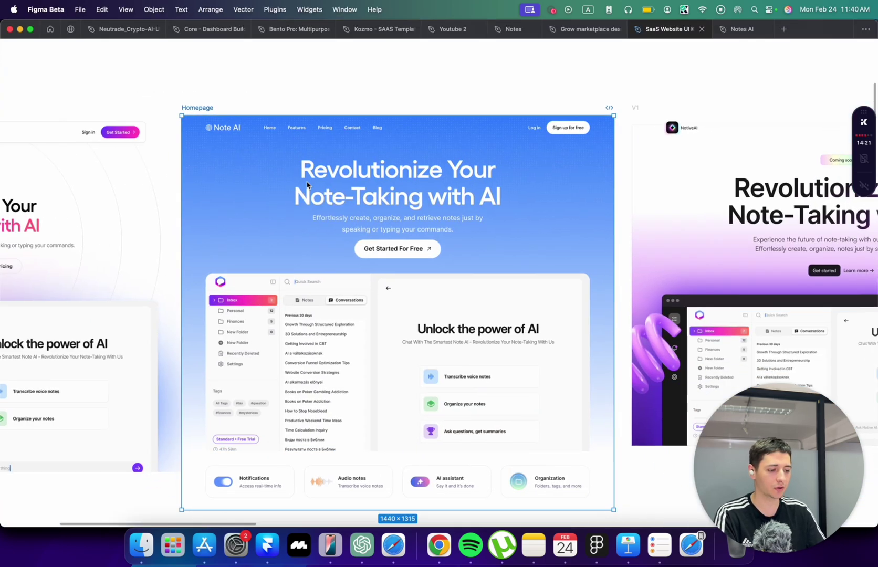
pyautogui.scroll(-3, 307, 184)
pyautogui.hscroll(5, 415, 221)
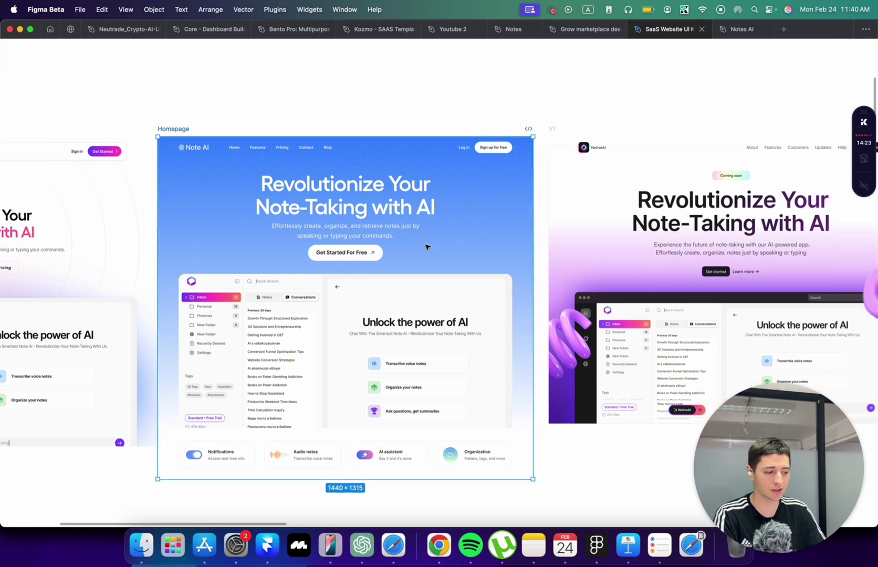
pyautogui.press('super+Tab')
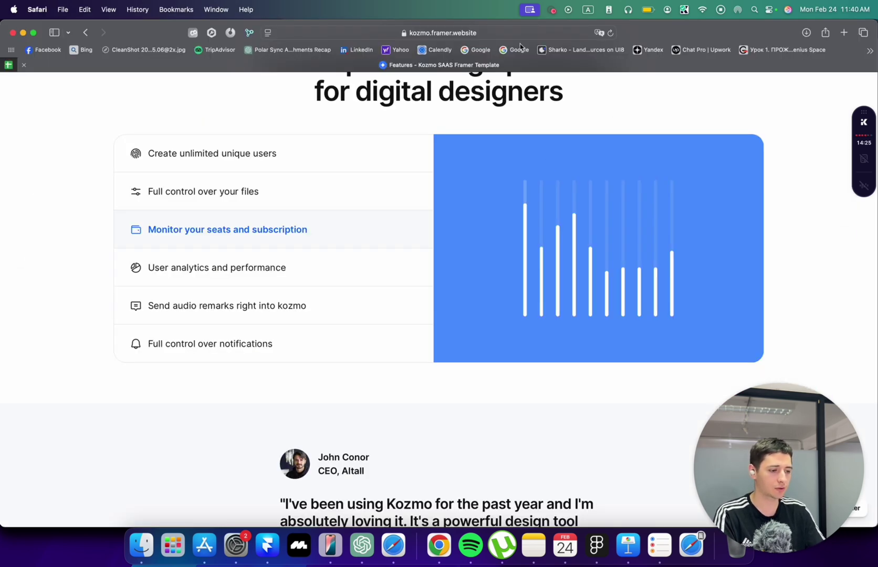
pyautogui.click(513, 32)
pyautogui.write('blockhaus')
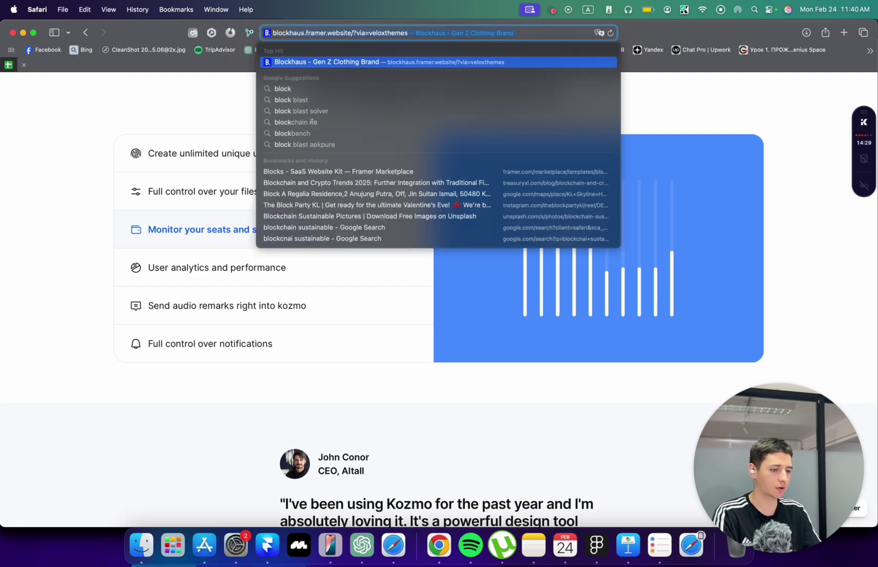
# Step: Switch to Chrome and examine the SaaS kit template website's hero and the sections beneath it
pyautogui.press('super+Tab')
pyautogui.press('super+Tab')
pyautogui.press('super+Tab')
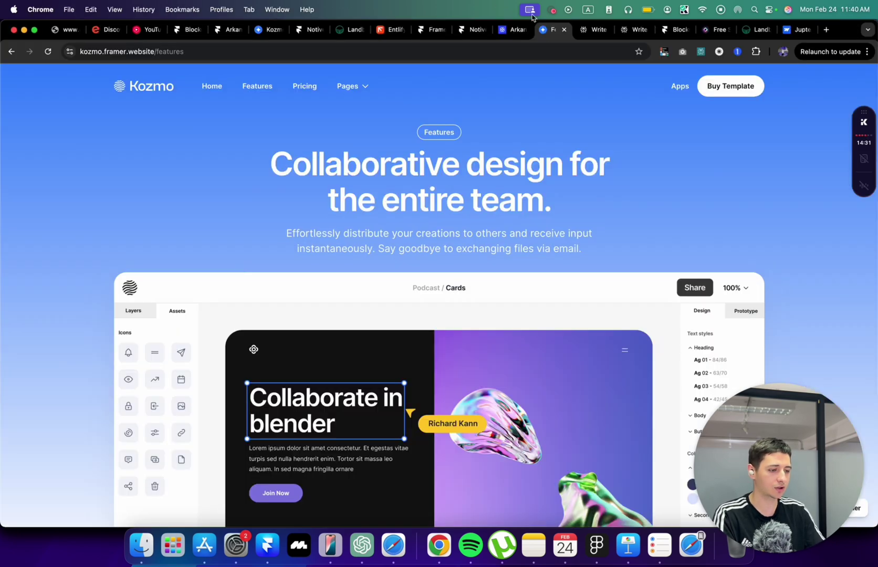
pyautogui.click(700, 27)
pyautogui.scroll(-10, 530, 143)
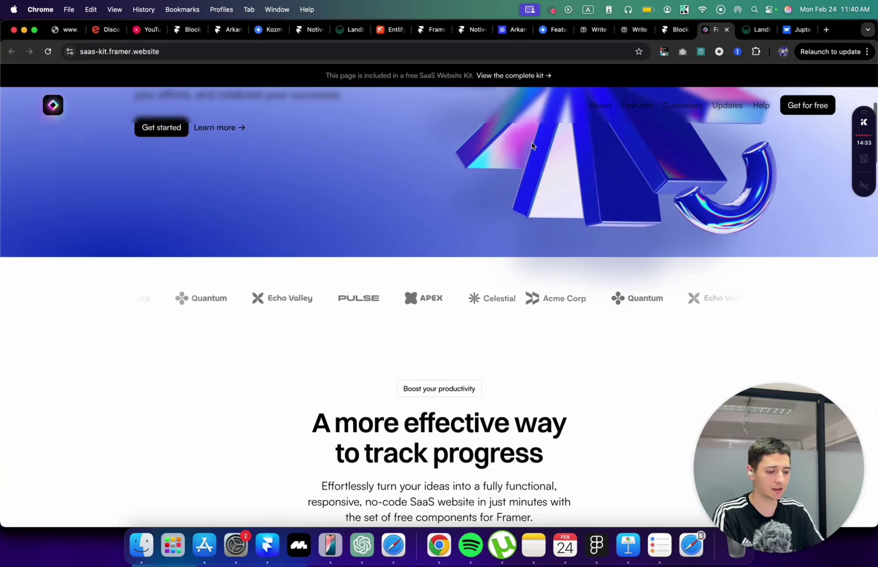
# Step: Switch to Figma and compare the Desktop - 5, Homepage and V1 hero designs side by side
pyautogui.scroll(-5, 531, 142)
pyautogui.press('super+Tab')
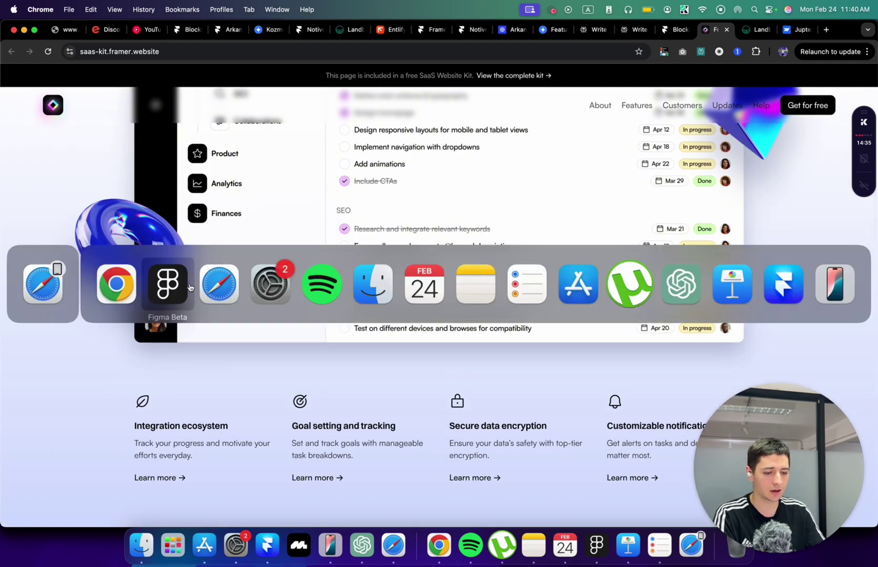
pyautogui.hscroll(2, 420, 268)
pyautogui.hscroll(-5, 431, 267)
pyautogui.scroll(-3, 431, 267)
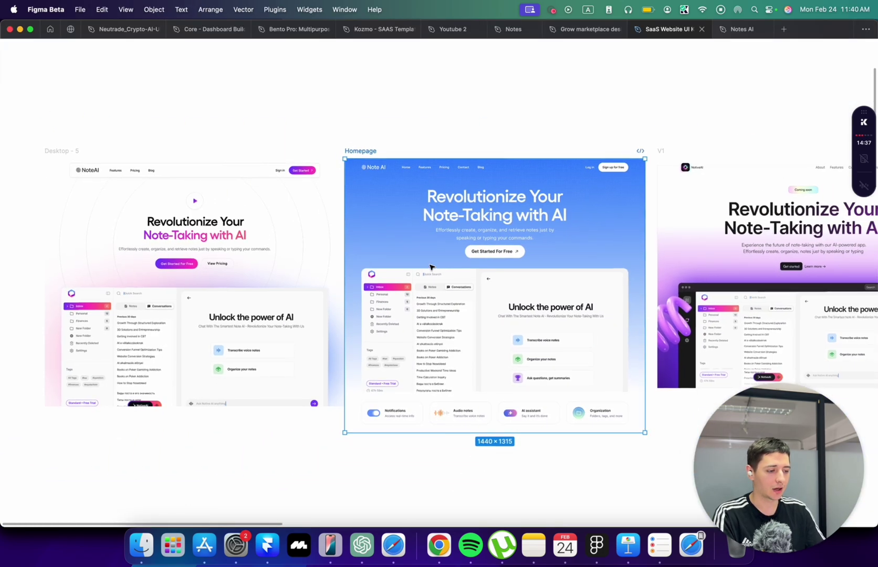
pyautogui.click(499, 126)
pyautogui.scroll(-2, 498, 126)
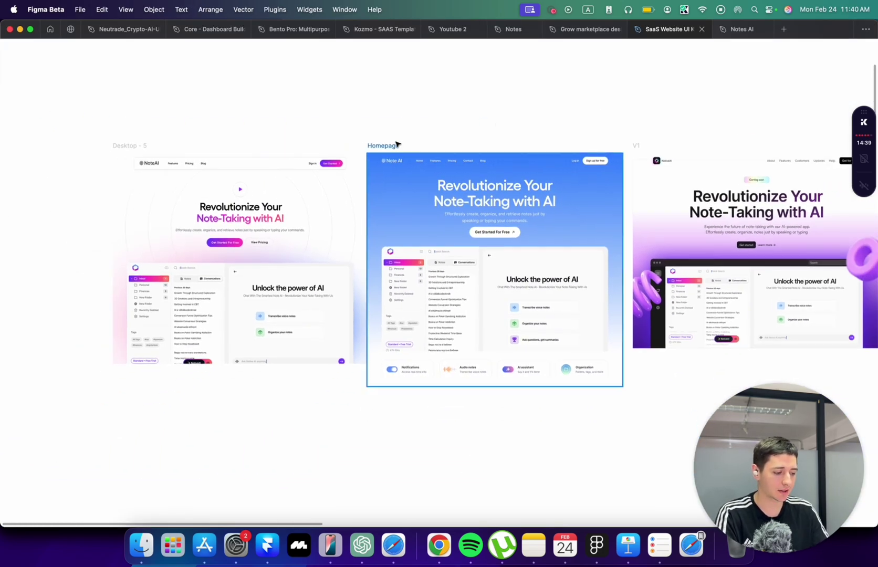
pyautogui.moveTo(400, 148); pyautogui.dragTo(403, 153)
pyautogui.press('super+z')
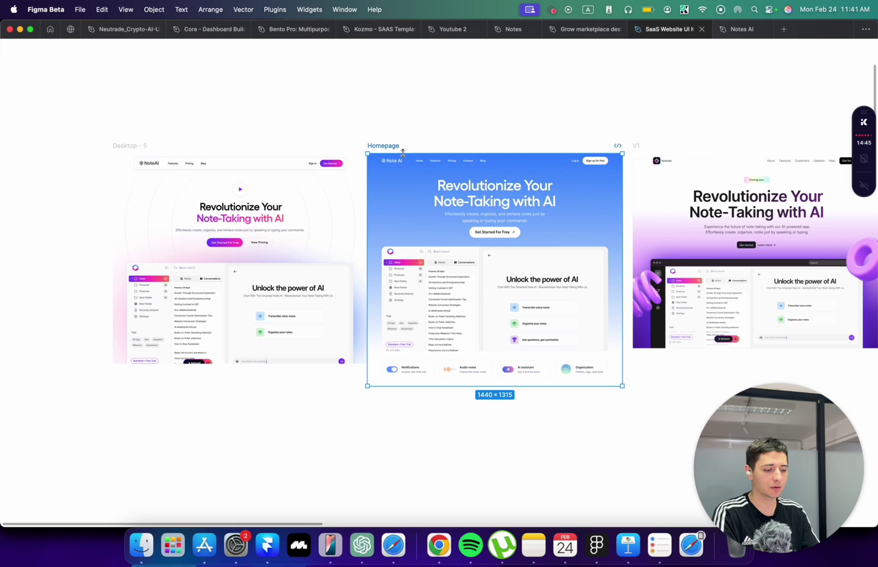
# Step: Switch to Chrome and examine the Kozmo Features page's hero, feature cards and the section beneath them
pyautogui.press('super+Tab')
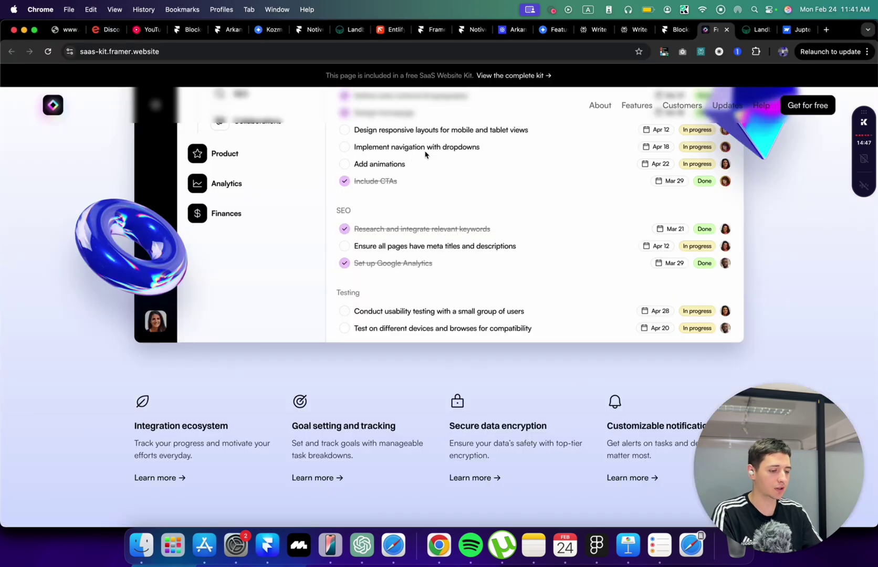
pyautogui.click(512, 30)
pyautogui.click(549, 30)
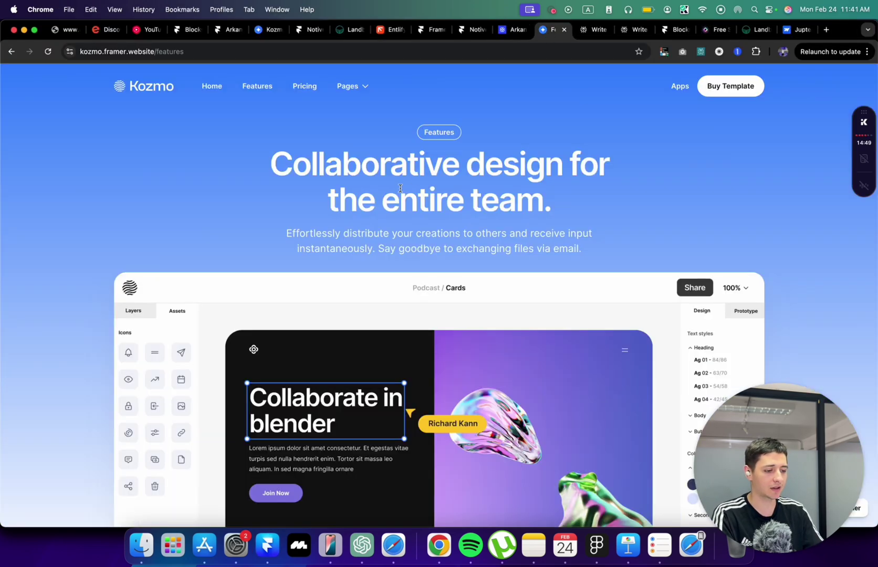
pyautogui.scroll(-10, 400, 188)
pyautogui.scroll(-1, 400, 189)
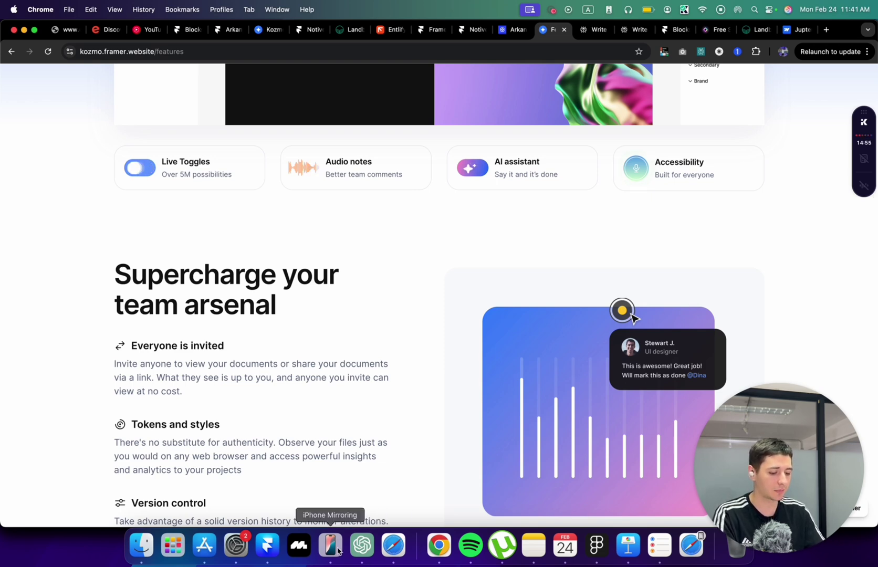
# Step: Switch to Figma, review the full landing page in the Notes file and compare the three hero designs again
pyautogui.click(596, 546)
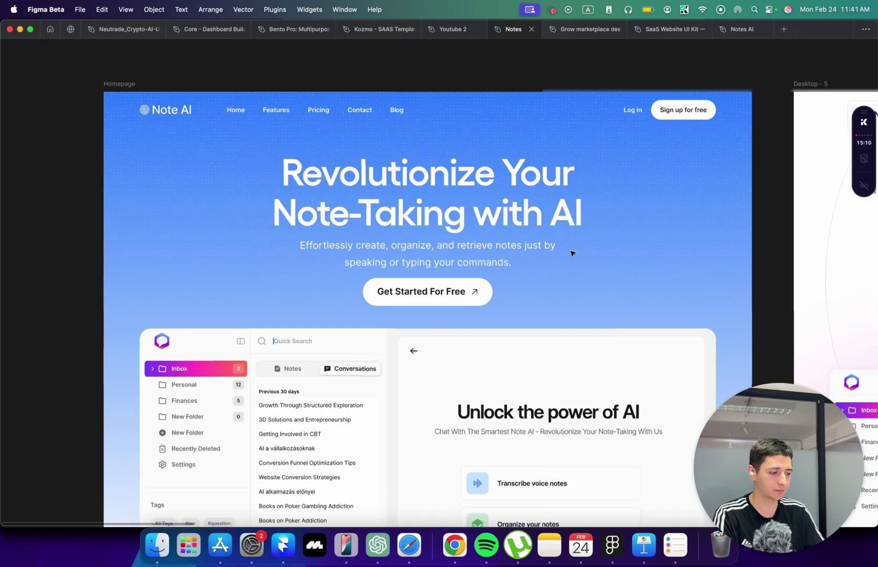
pyautogui.scroll(-5, 572, 251)
pyautogui.scroll(-15, 573, 252)
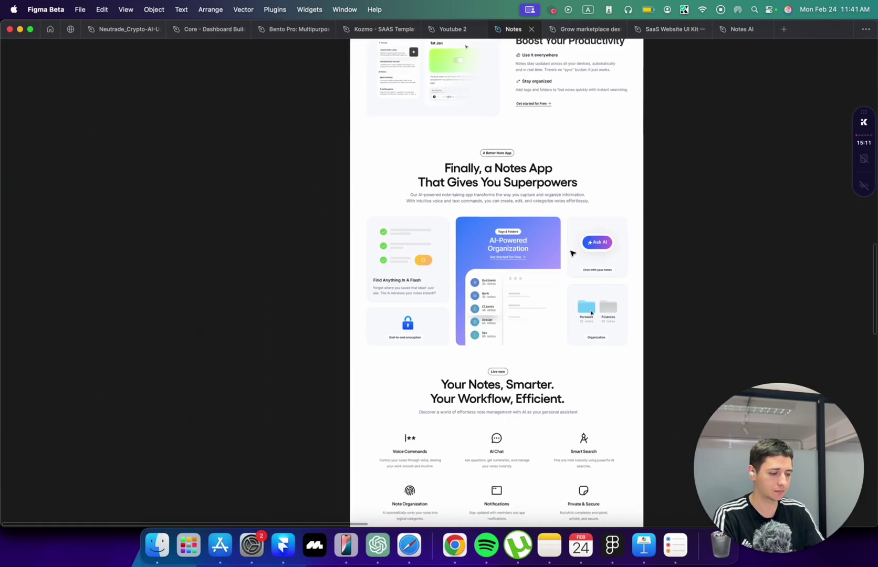
pyautogui.scroll(-5, 572, 252)
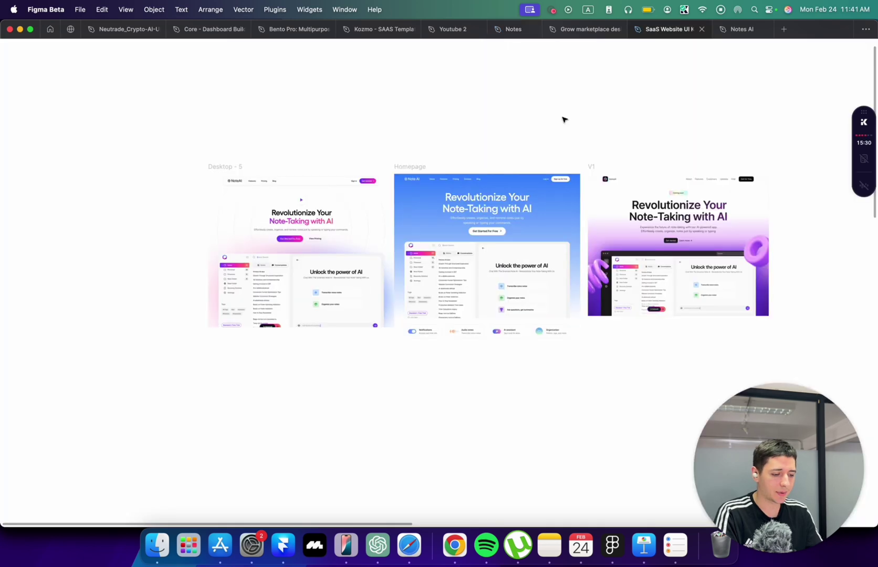
pyautogui.scroll(3, 564, 120)
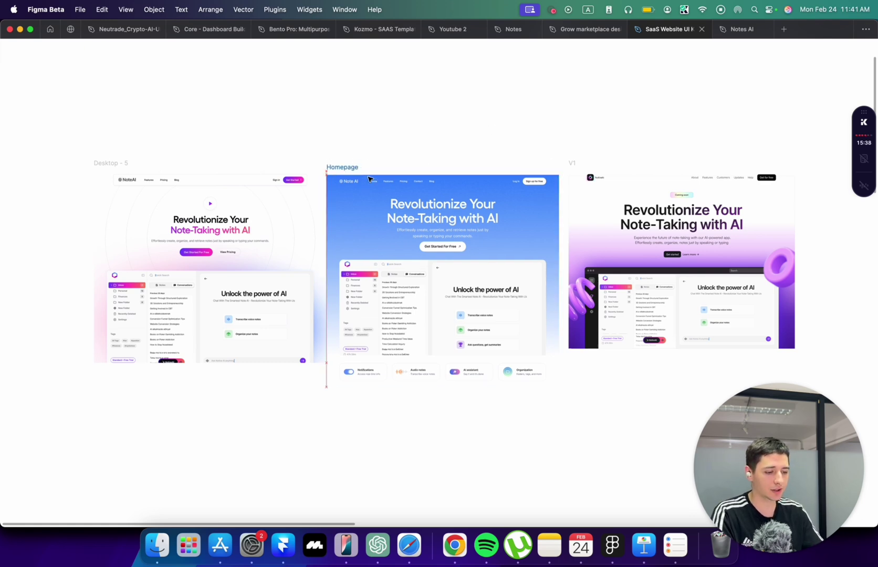
pyautogui.scroll(2, 355, 165)
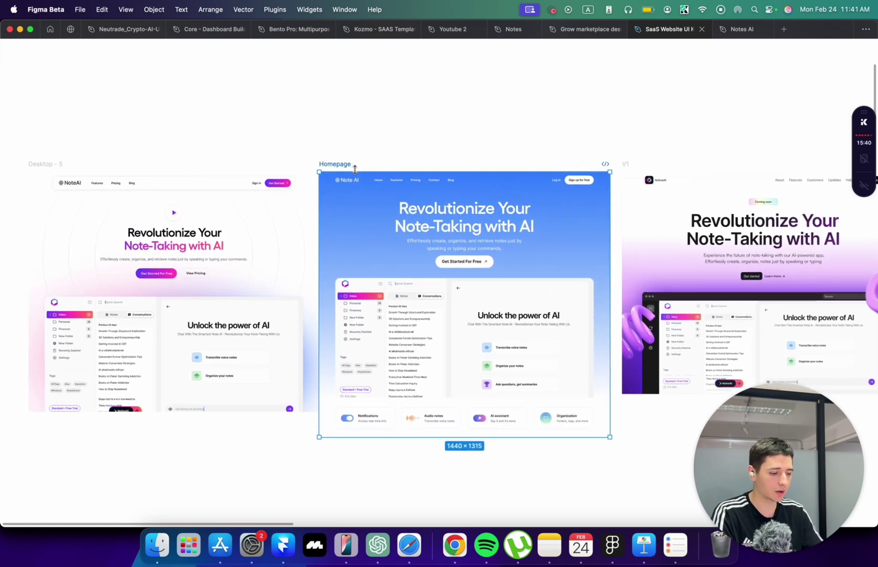
# Step: Switch to Chrome and examine the Notive AI website's hero alongside the Kozmo Features page it draws on
pyautogui.press('super+Tab')
pyautogui.press('super+Tab')
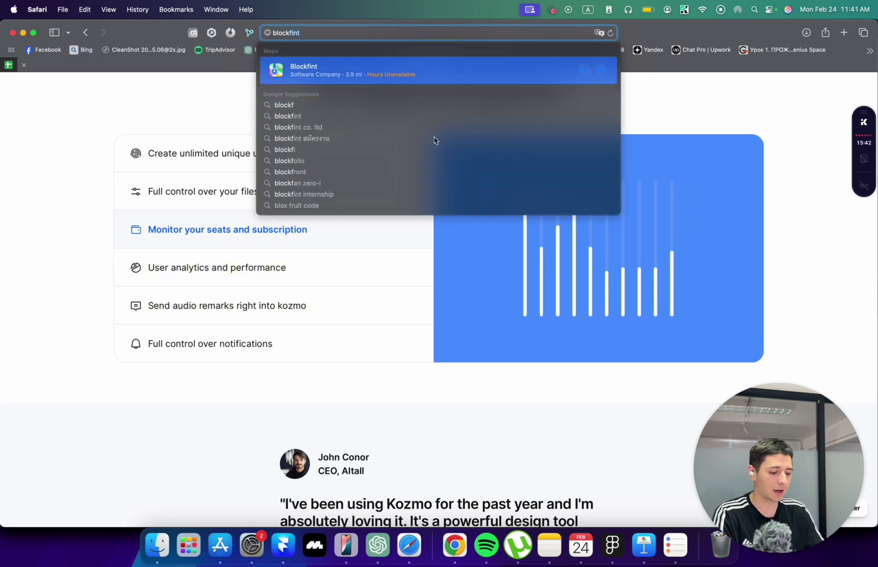
pyautogui.click(488, 546)
pyautogui.click(455, 546)
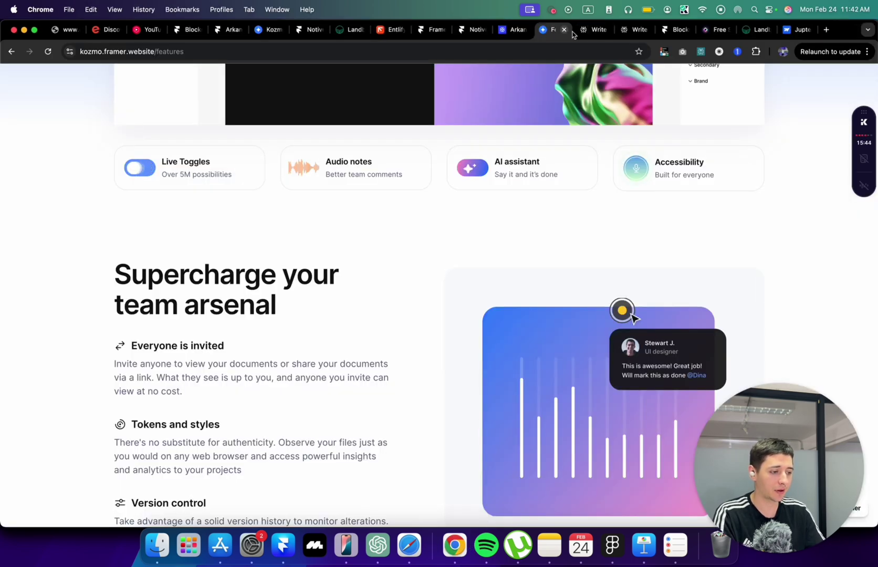
pyautogui.click(429, 33)
pyautogui.click(474, 33)
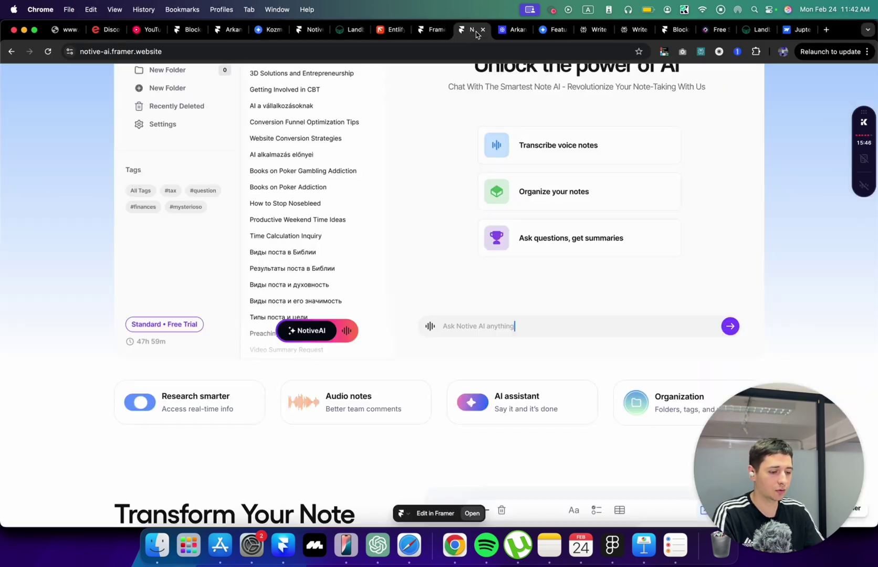
pyautogui.scroll(10, 439, 293)
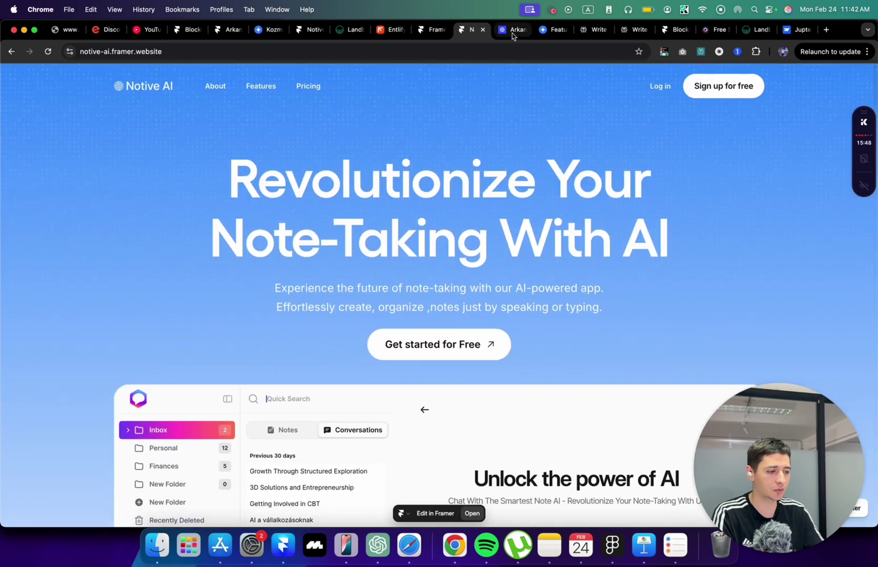
pyautogui.click(510, 30)
pyautogui.click(546, 31)
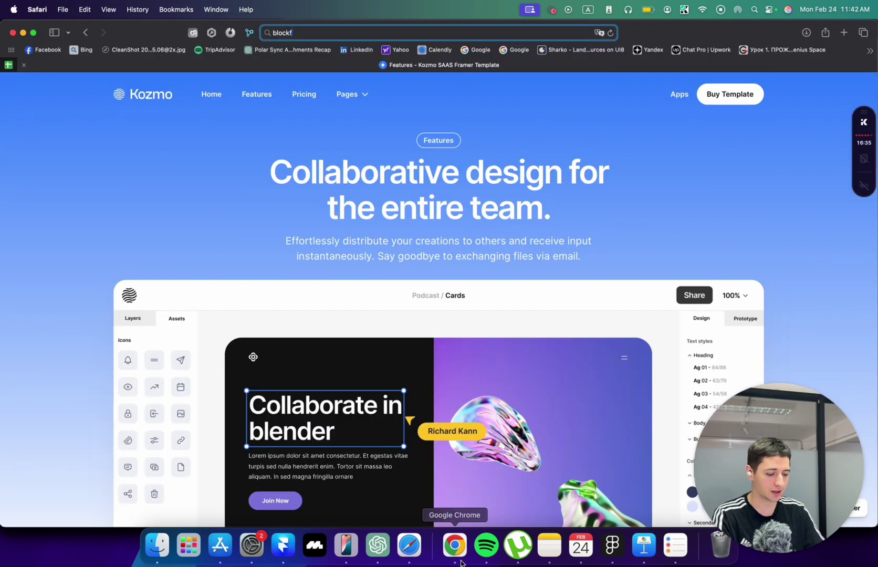
# Step: Switch to Chrome and examine the hero and feature cards of the Note project's home page in Framer
pyautogui.click(450, 556)
pyautogui.scroll(2, 465, 323)
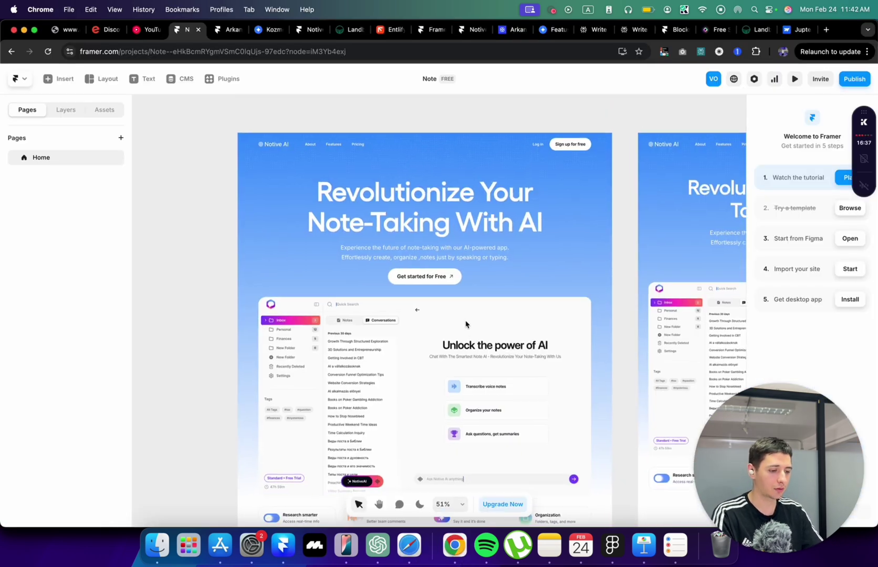
pyautogui.scroll(-5, 270, 124)
pyautogui.scroll(4, 265, 118)
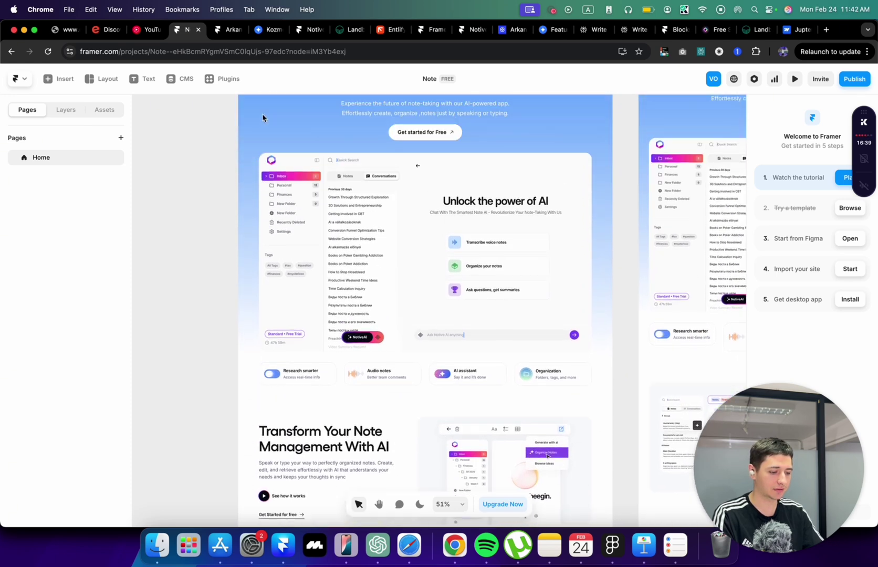
pyautogui.scroll(3, 257, 117)
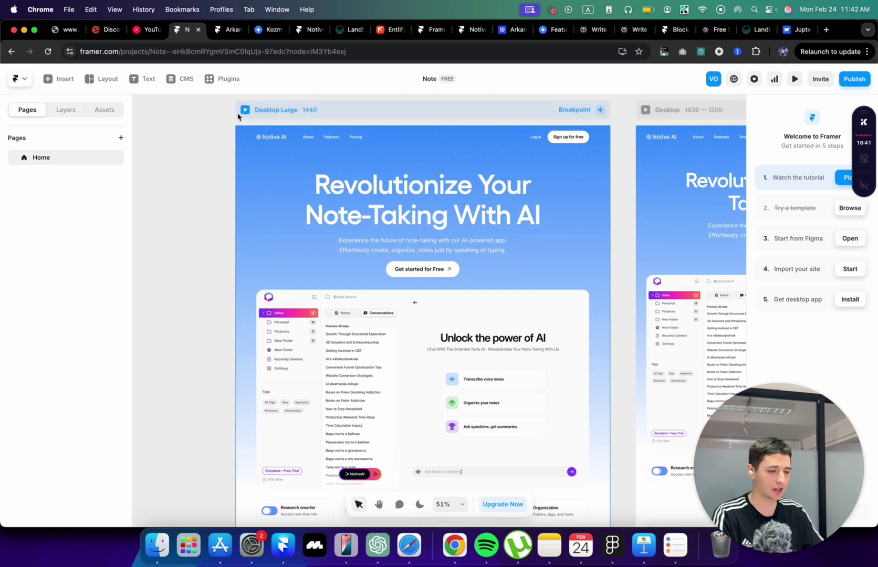
# Step: Preview the Desktop Large breakpoint and check the Watch video cursor over the hero's app screenshot
pyautogui.click(245, 111)
pyautogui.click(244, 111)
pyautogui.scroll(-2, 423, 446)
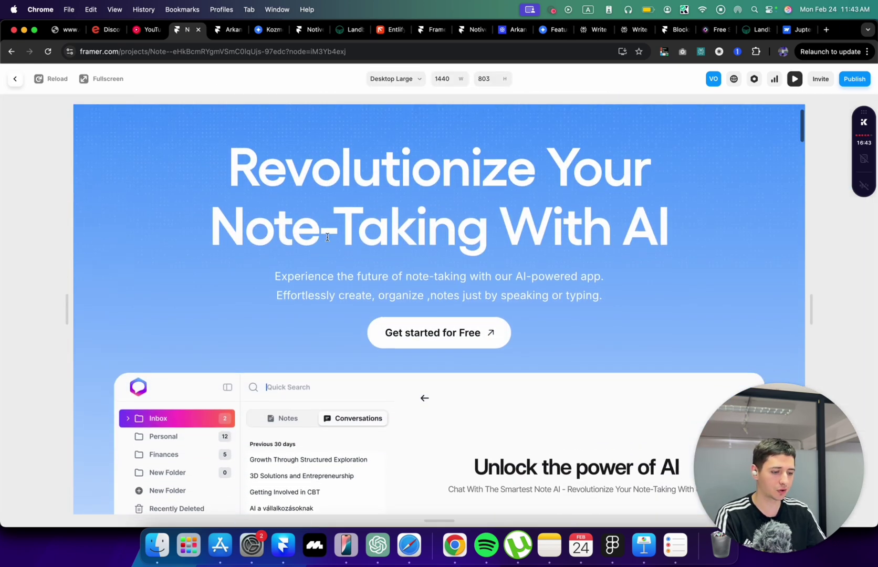
pyautogui.scroll(2, 423, 446)
pyautogui.scroll(-5, 490, 259)
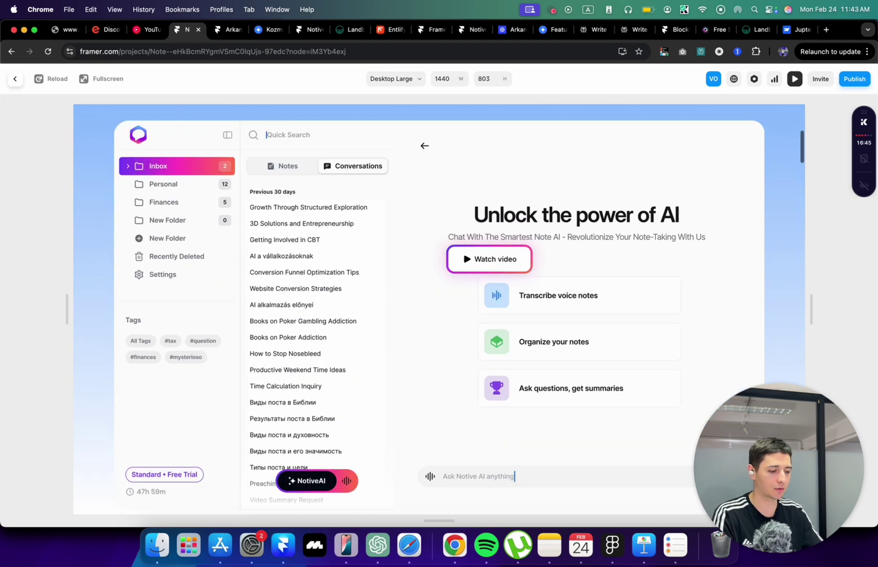
pyautogui.scroll(1, 462, 358)
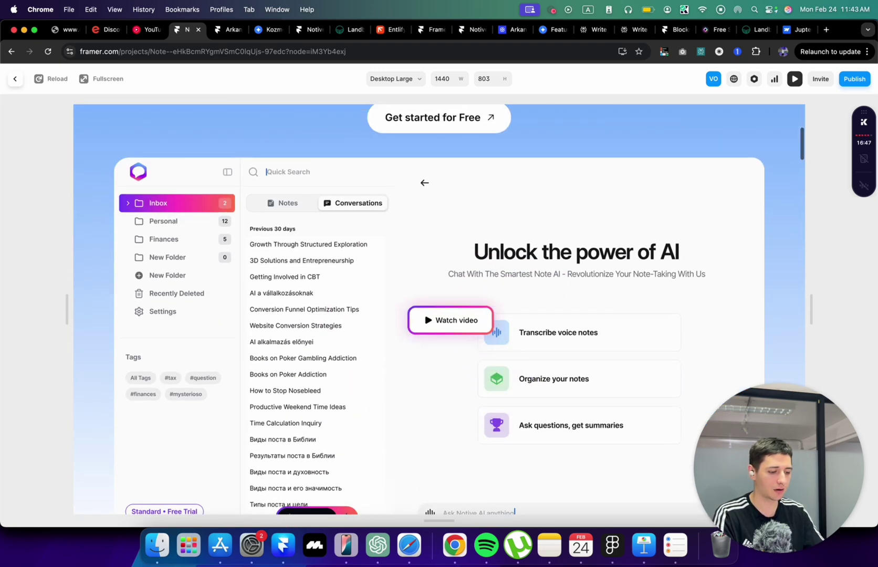
pyautogui.press('Escape')
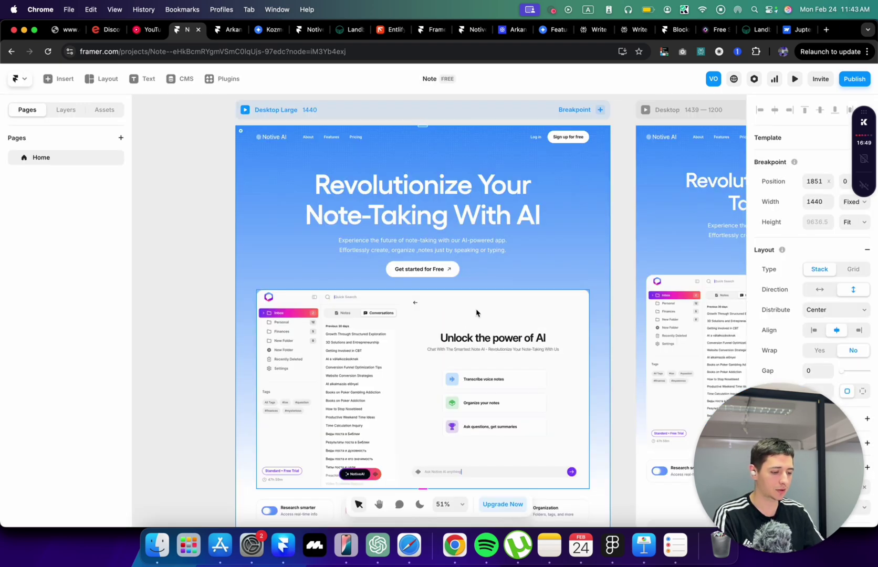
# Step: Open the custom cursor settings of the hero's app screenshot and inspect its overlay and Video Button component
pyautogui.scroll(-3, 783, 344)
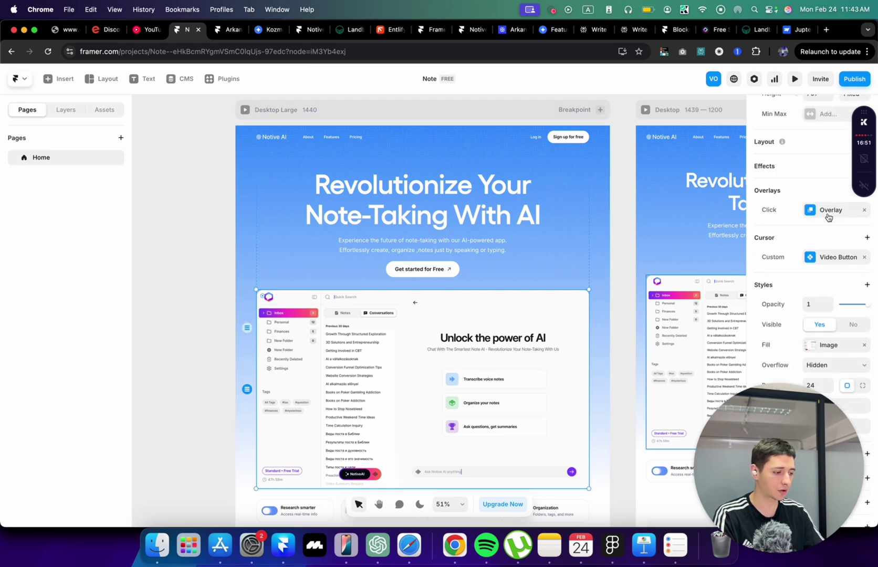
pyautogui.scroll(-1, 828, 216)
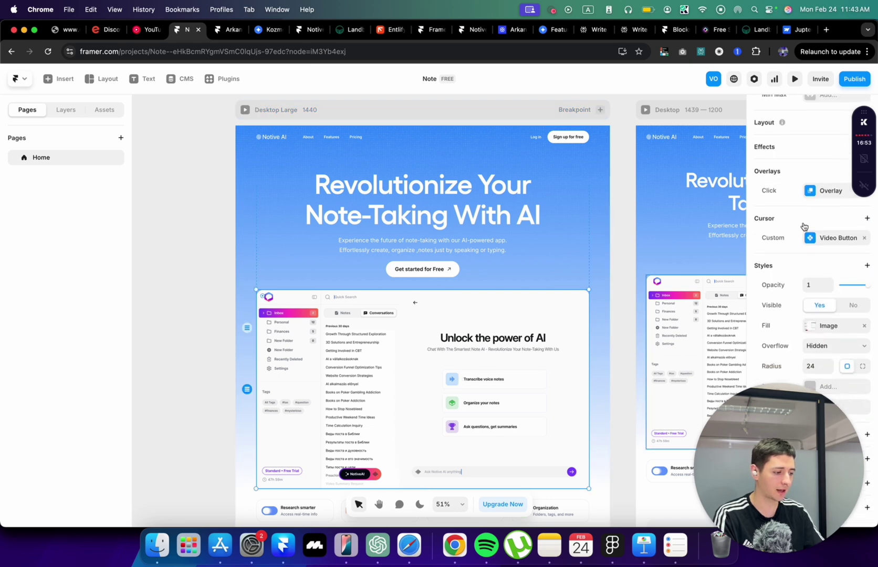
pyautogui.click(831, 241)
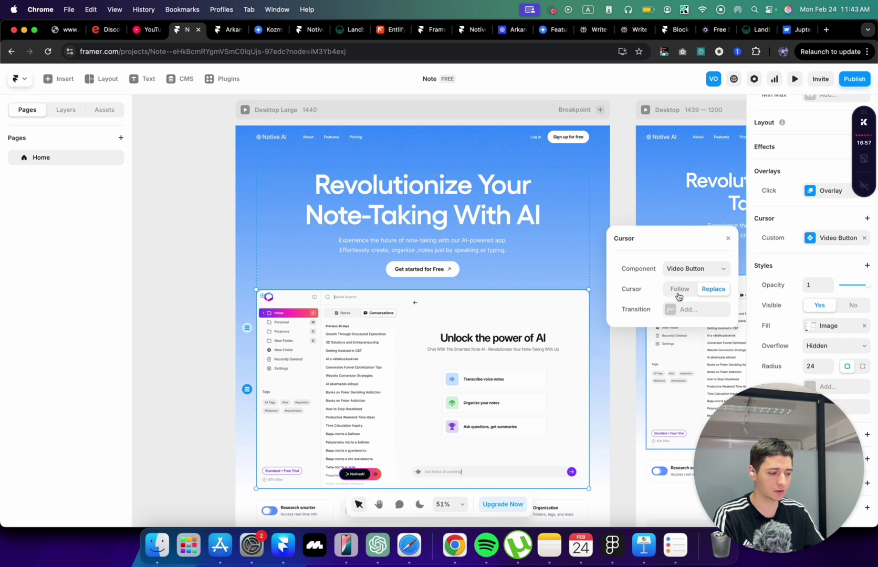
# Step: Preview the Desktop Large breakpoint and test the video overlay that opens from the hero's app screenshot
pyautogui.click(247, 111)
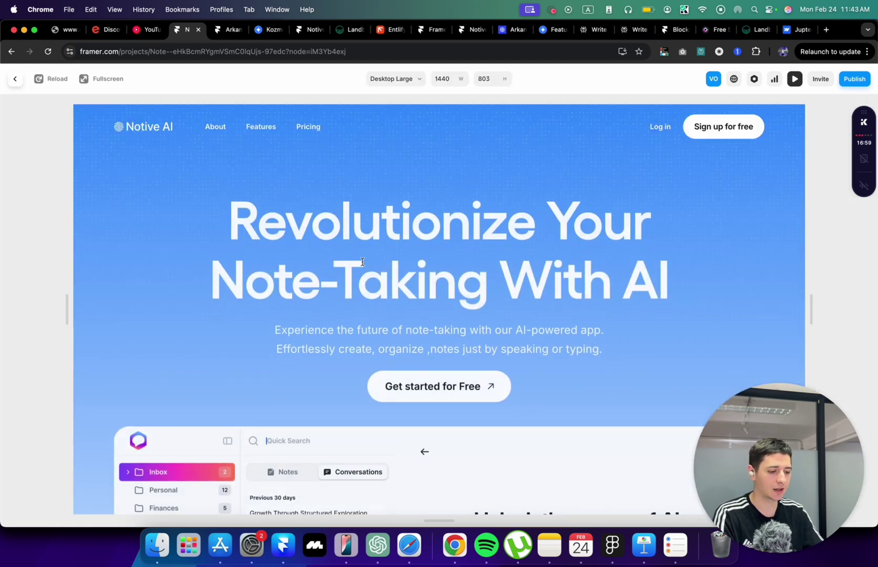
pyautogui.scroll(-2, 361, 270)
pyautogui.scroll(-3, 361, 271)
pyautogui.click(399, 310)
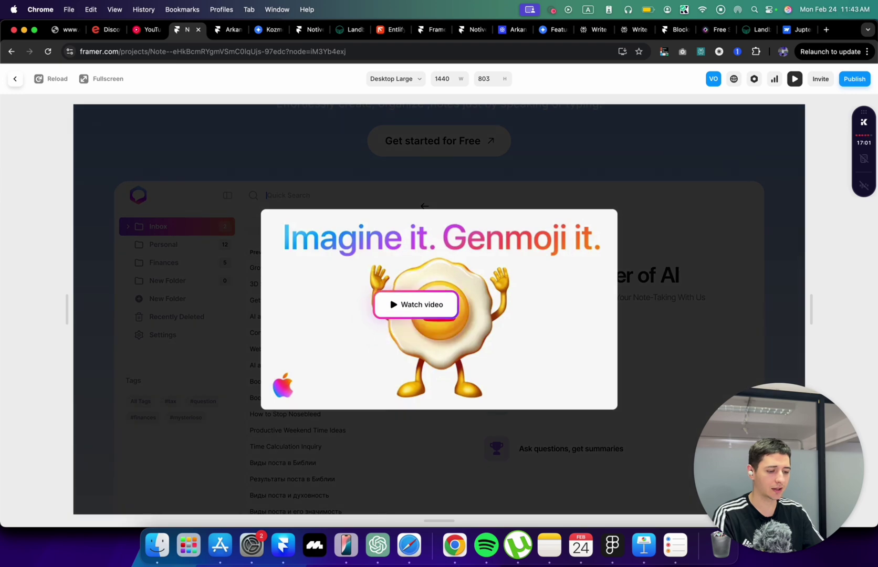
pyautogui.press('Escape')
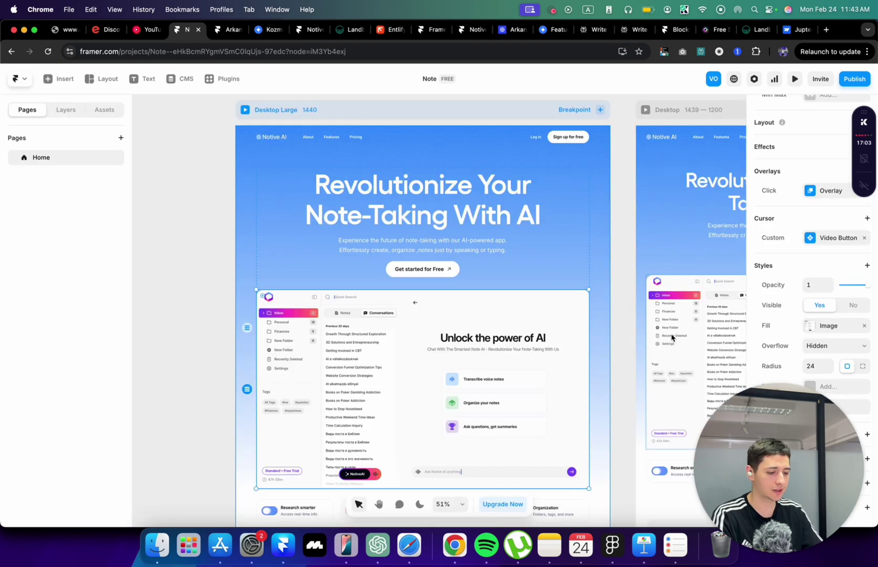
# Step: Examine the feature cards and the Transform Your Note Management With AI section on the Framer canvas
pyautogui.scroll(-5, 473, 326)
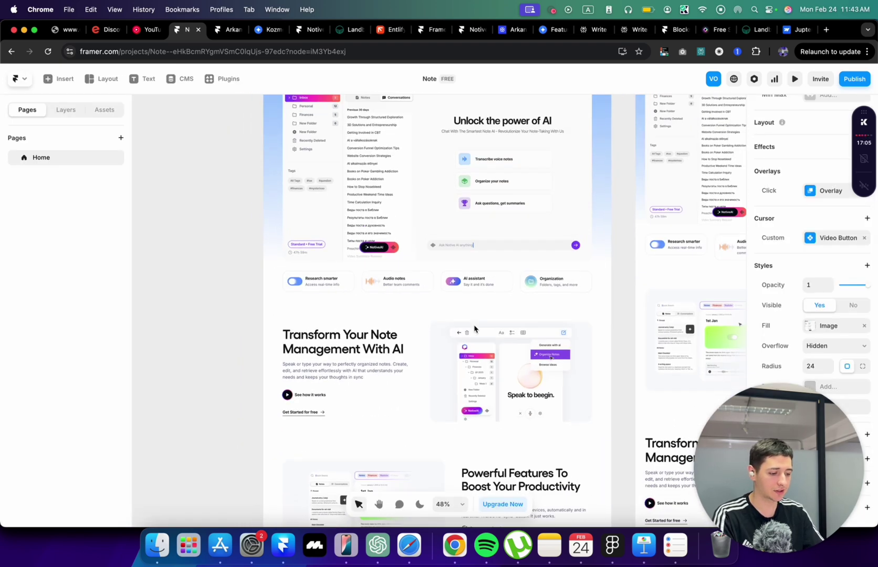
pyautogui.keyDown('ctrl'); pyautogui.scroll(4, 474, 328); pyautogui.keyUp('ctrl')
pyautogui.scroll(-2, 474, 329)
pyautogui.scroll(-1, 474, 329)
pyautogui.hscroll(-1, 474, 330)
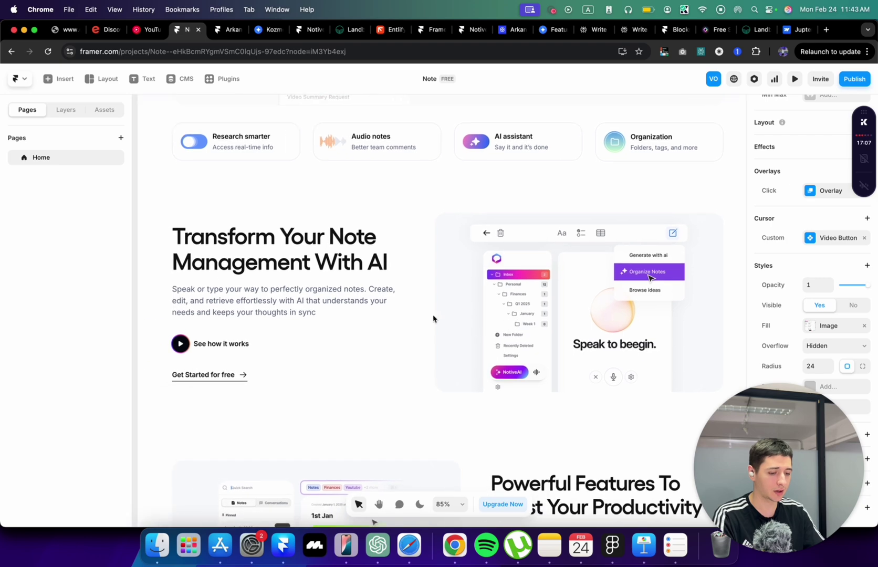
# Step: Preview the Desktop Large page and check the Watch video hover effect on the Transform Your Note Management section's image
pyautogui.scroll(7, 276, 319)
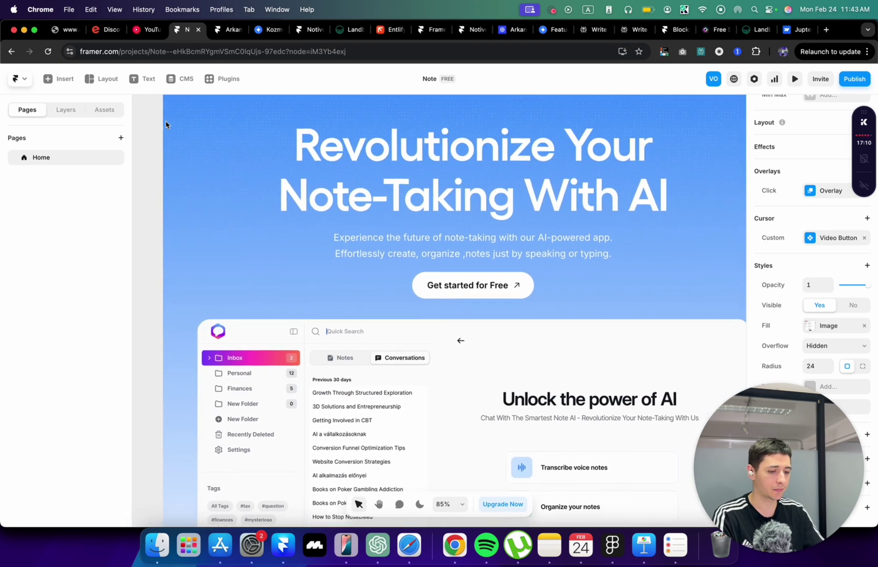
pyautogui.scroll(2, 166, 125)
pyautogui.click(180, 114)
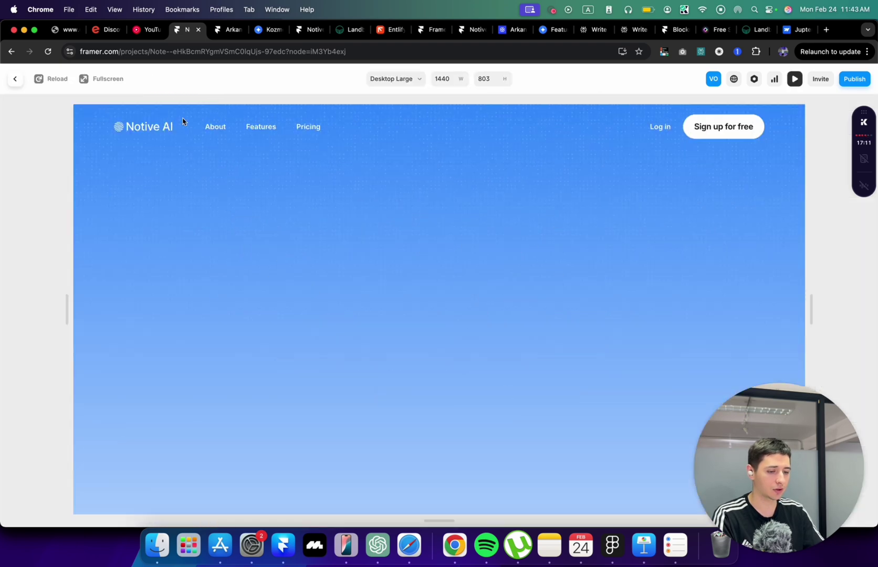
pyautogui.scroll(-4, 266, 317)
pyautogui.scroll(-8, 266, 318)
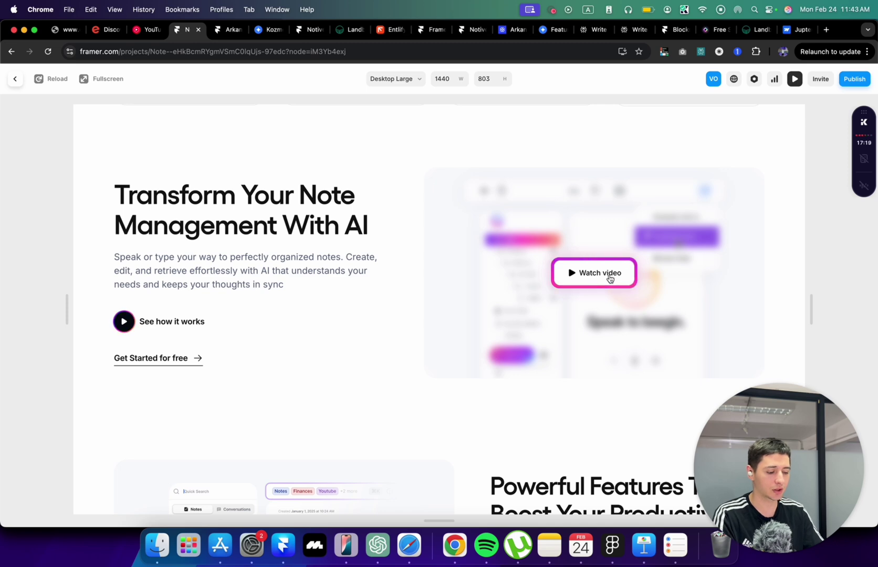
# Step: Review the previewed page from the Powerful Features section through the Superpowers feature cards and icon grid to Notes With An AI Assistant
pyautogui.scroll(-5, 609, 279)
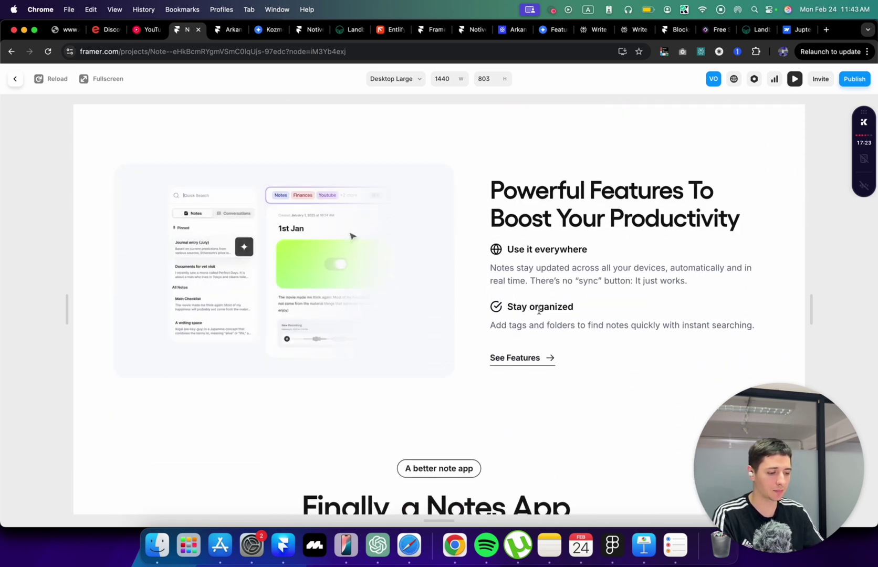
pyautogui.scroll(-5, 548, 285)
pyautogui.scroll(-2, 548, 285)
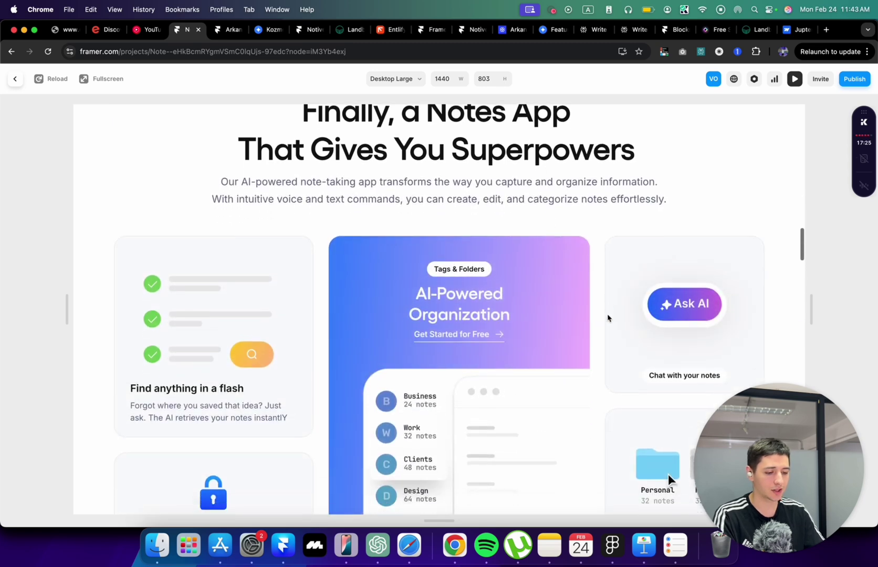
pyautogui.scroll(-3, 607, 317)
pyautogui.scroll(1, 608, 314)
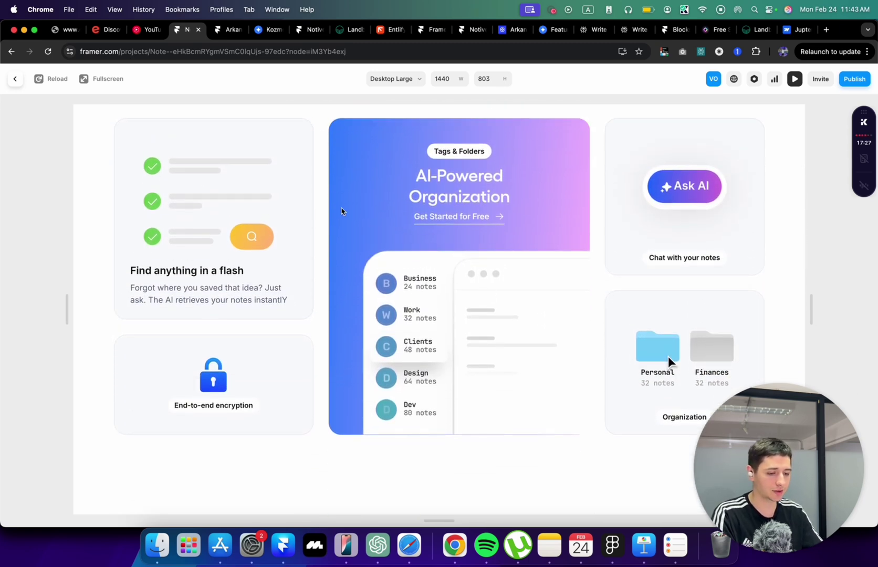
pyautogui.scroll(-2, 677, 283)
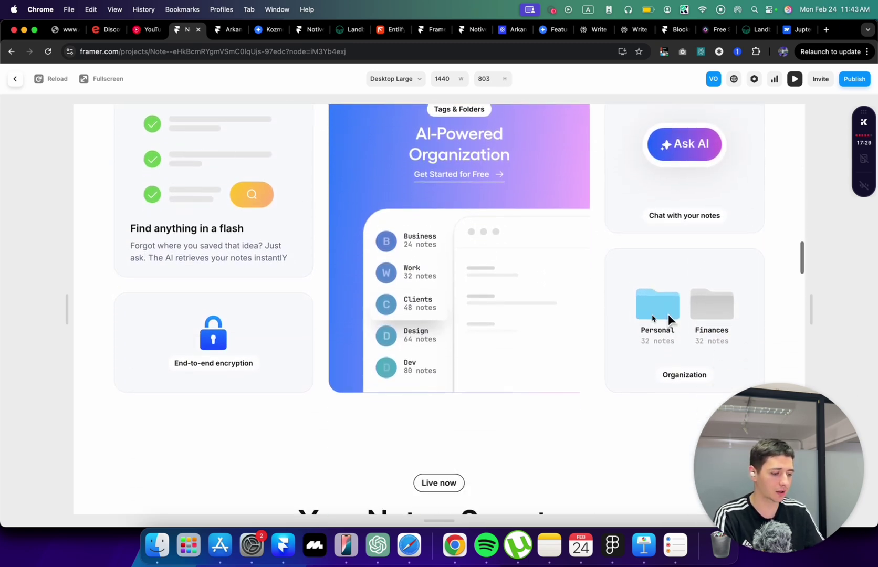
pyautogui.scroll(-4, 652, 318)
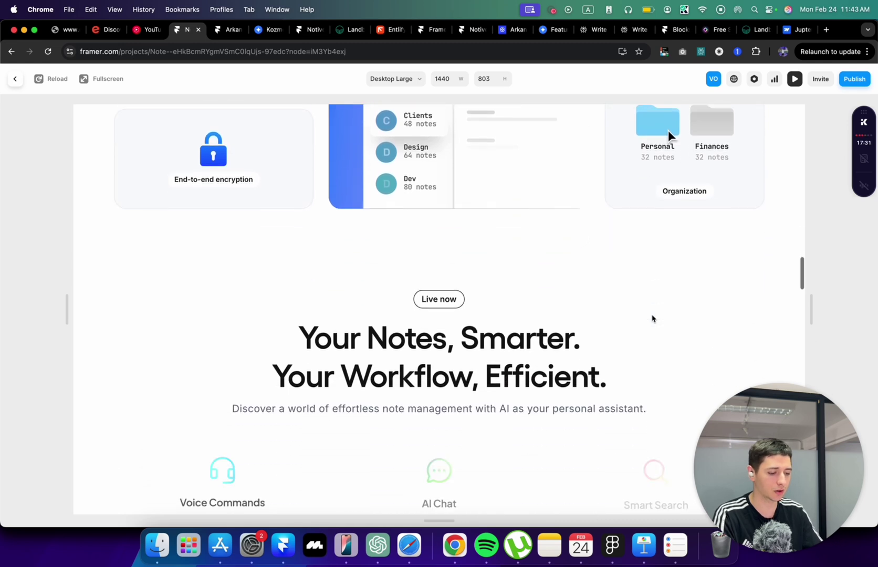
pyautogui.scroll(-4, 652, 318)
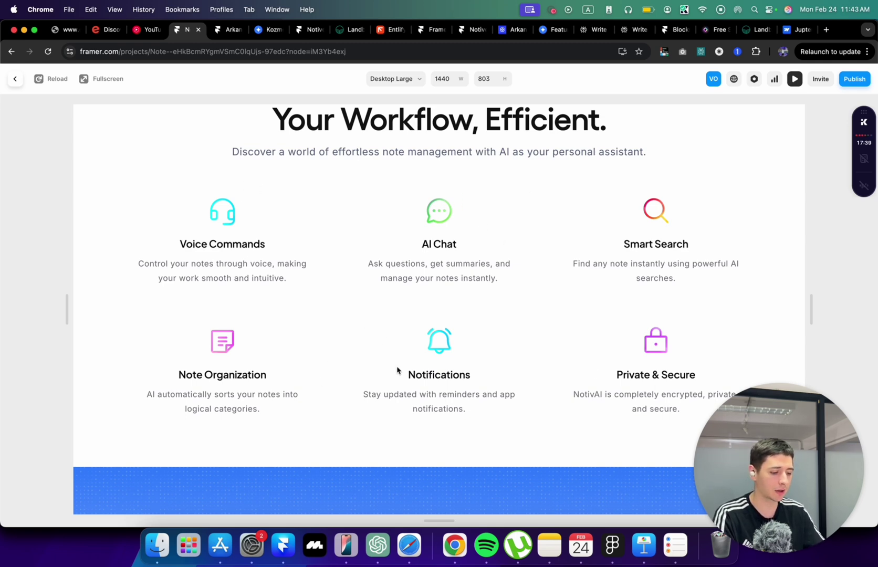
pyautogui.scroll(-7, 397, 370)
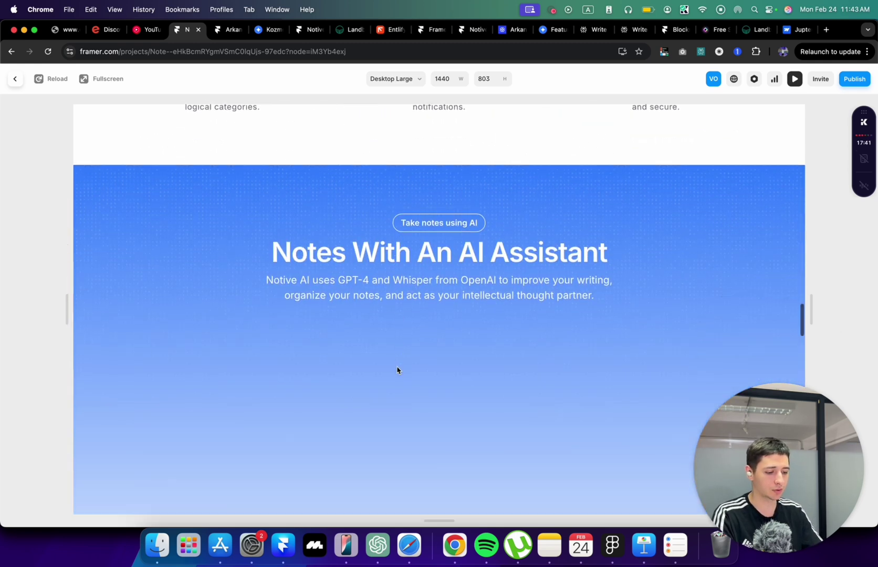
pyautogui.scroll(-3, 396, 370)
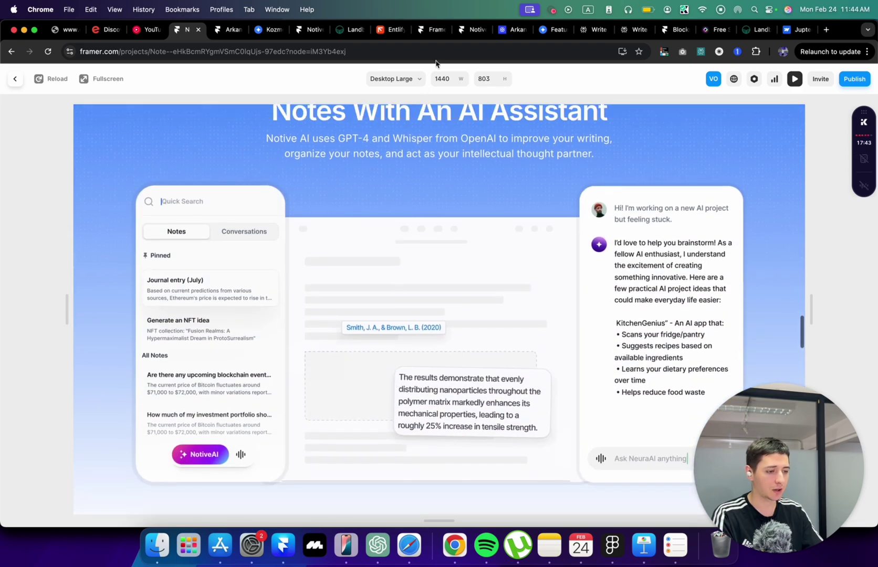
# Step: Compare the Kozmo template's Prototyping section with the Notes With An AI Assistant section in the Notive AI preview
pyautogui.click(278, 33)
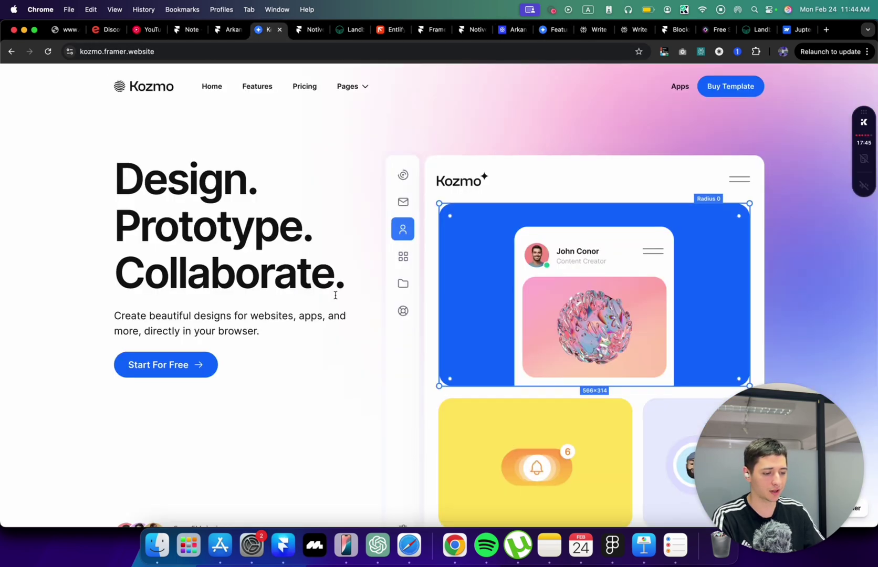
pyautogui.scroll(-10, 336, 296)
pyautogui.scroll(2, 393, 271)
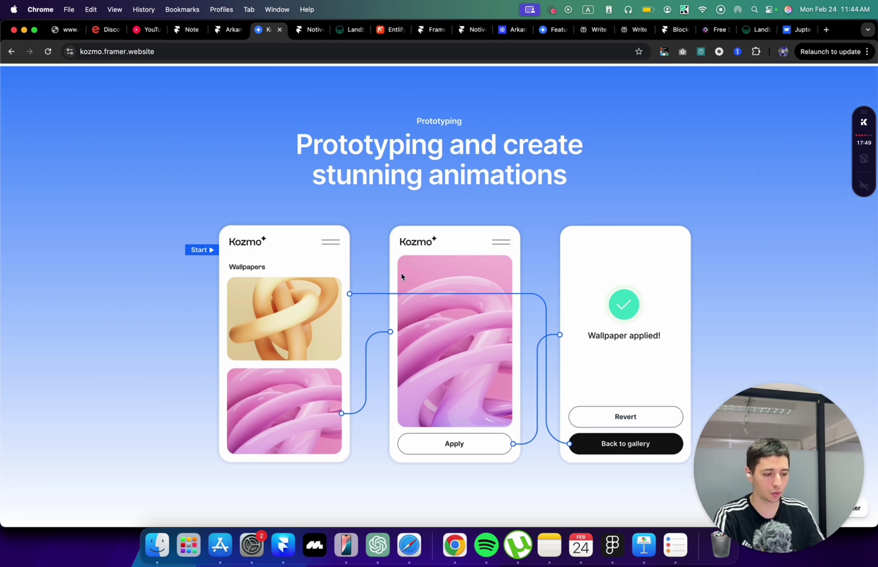
pyautogui.click(230, 30)
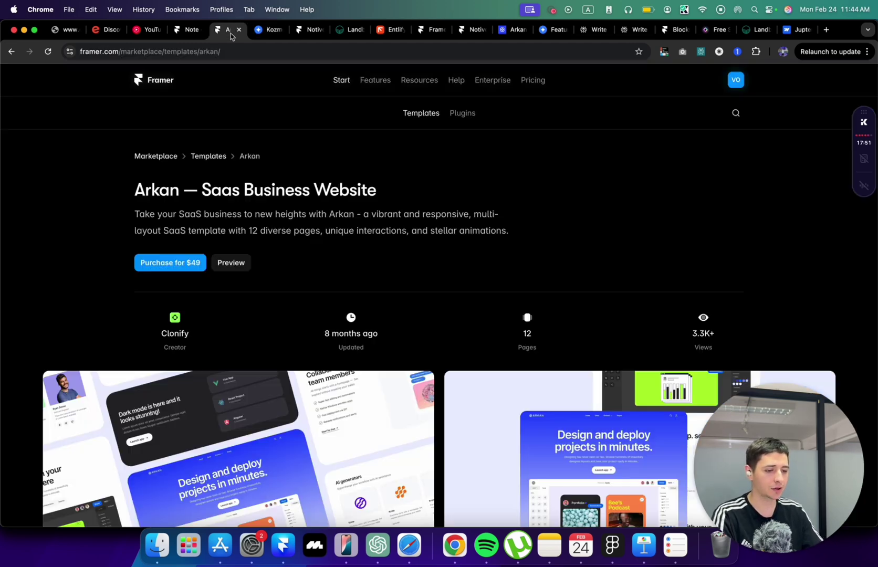
pyautogui.click(199, 30)
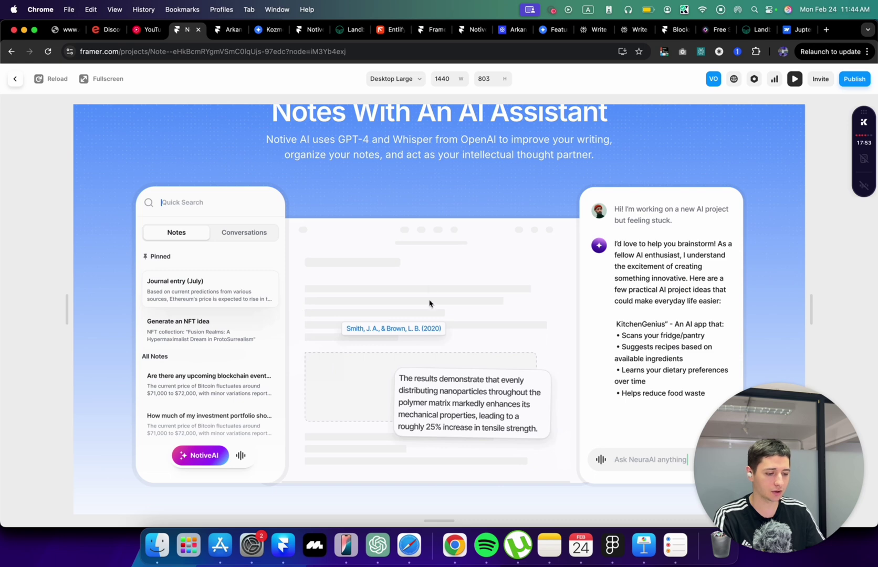
pyautogui.scroll(-1, 488, 314)
pyautogui.scroll(1, 488, 323)
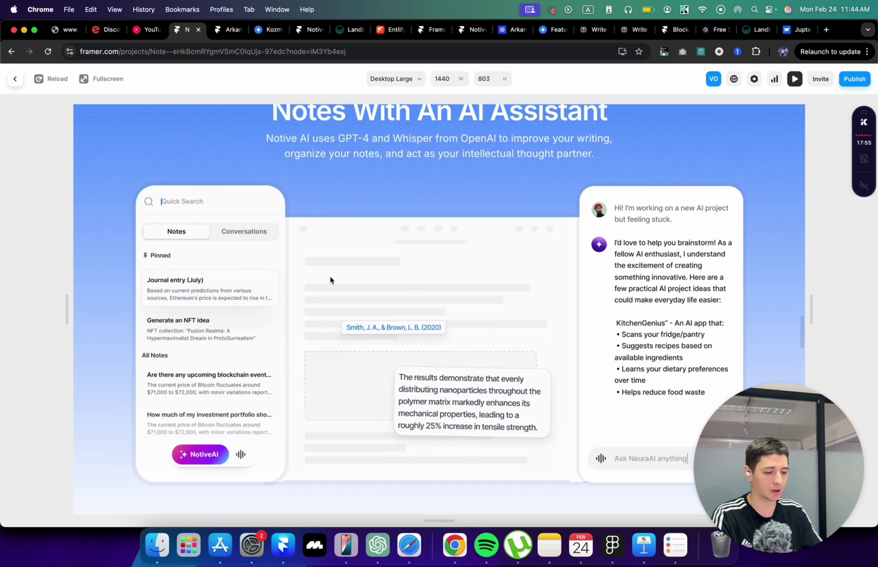
pyautogui.scroll(1, 486, 298)
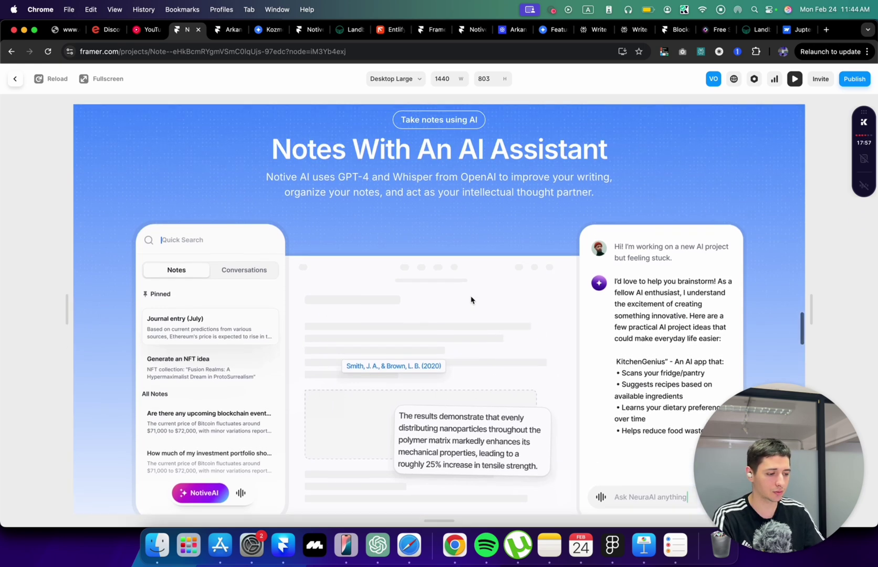
# Step: Test the And Much More list in the preview by switching through its items from file control to notifications
pyautogui.scroll(-10, 465, 302)
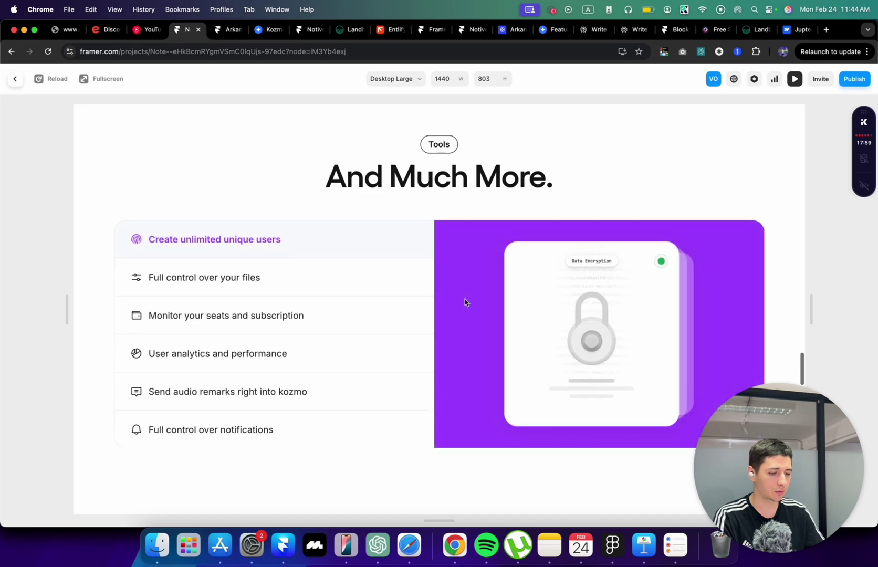
pyautogui.click(280, 259)
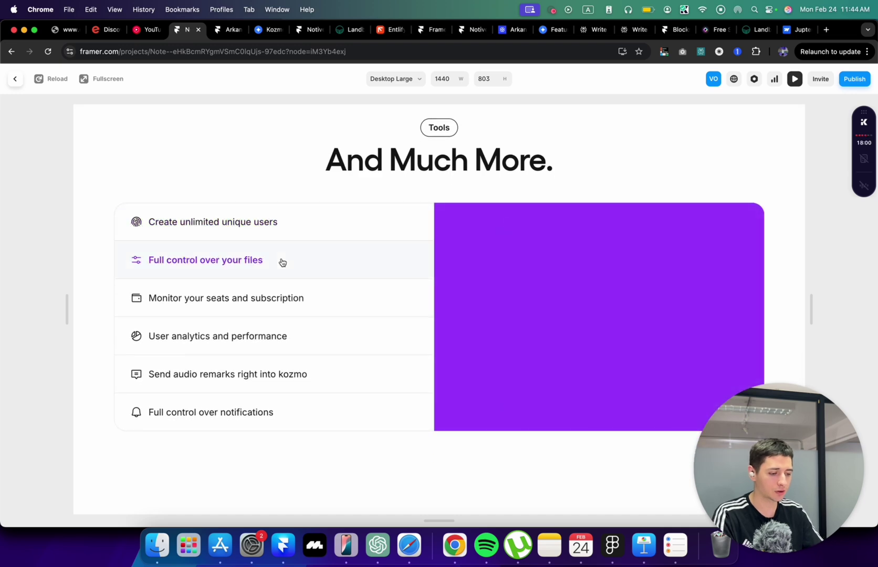
pyautogui.click(271, 303)
pyautogui.click(270, 336)
pyautogui.click(267, 379)
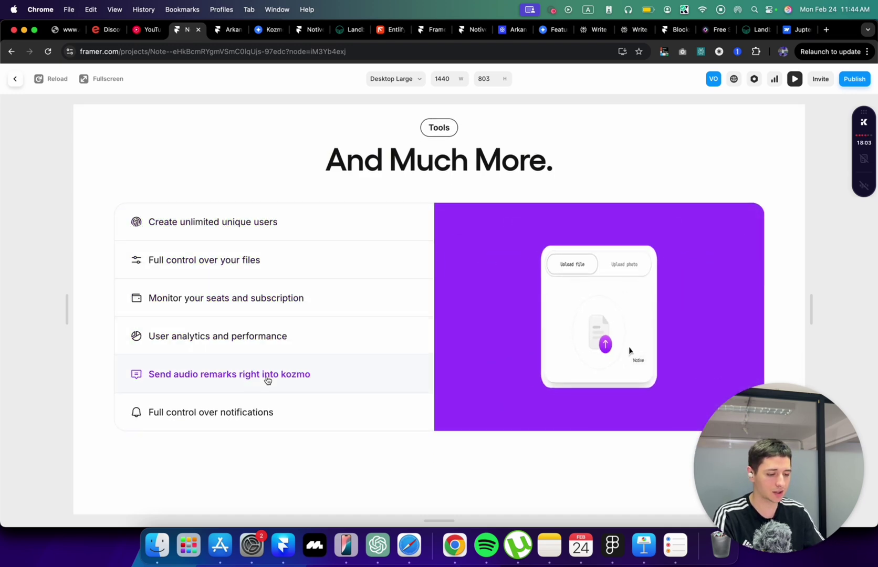
pyautogui.click(250, 427)
# Step: Review the Coming Soon, pricing, FAQ and footer sections, return to the hero and exit the preview to the canvas
pyautogui.scroll(-10, 249, 426)
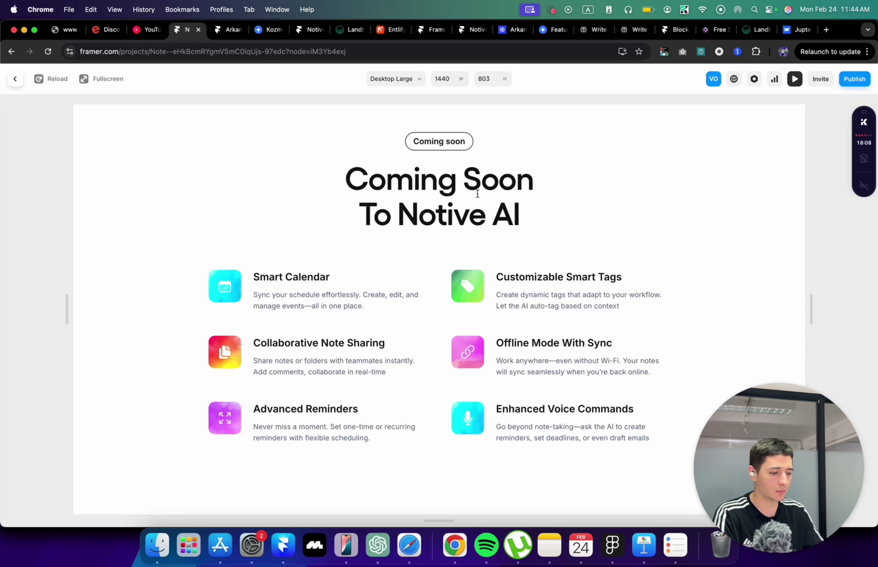
pyautogui.scroll(-8, 477, 193)
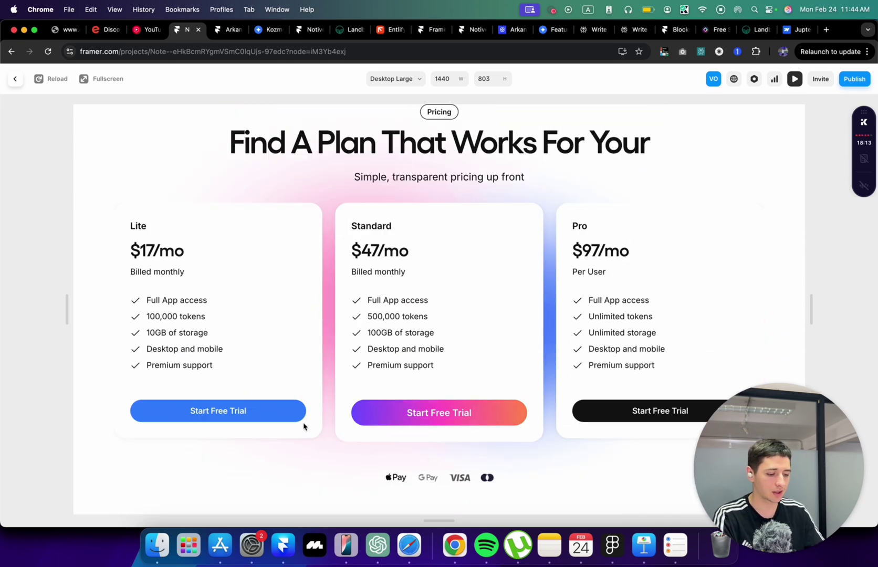
pyautogui.scroll(-15, 442, 404)
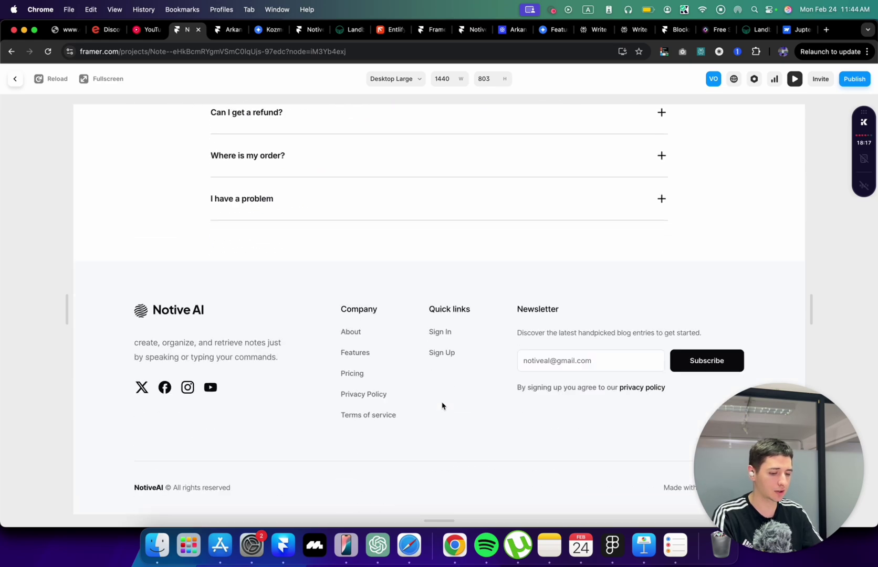
pyautogui.scroll(20, 442, 405)
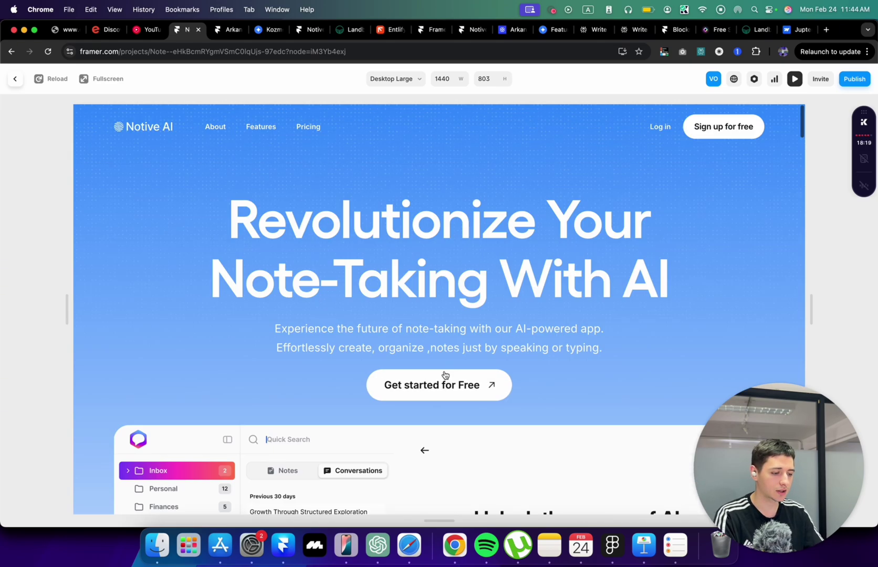
pyautogui.press('Escape')
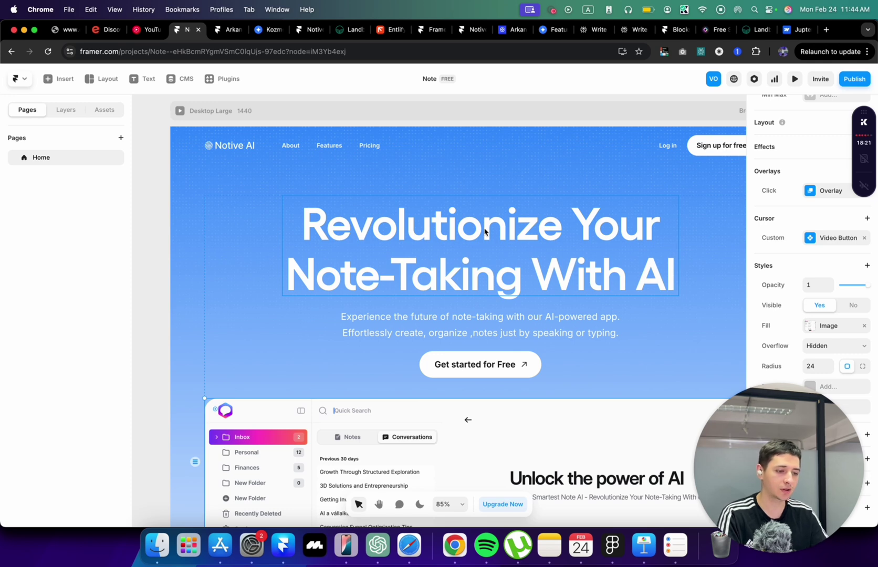